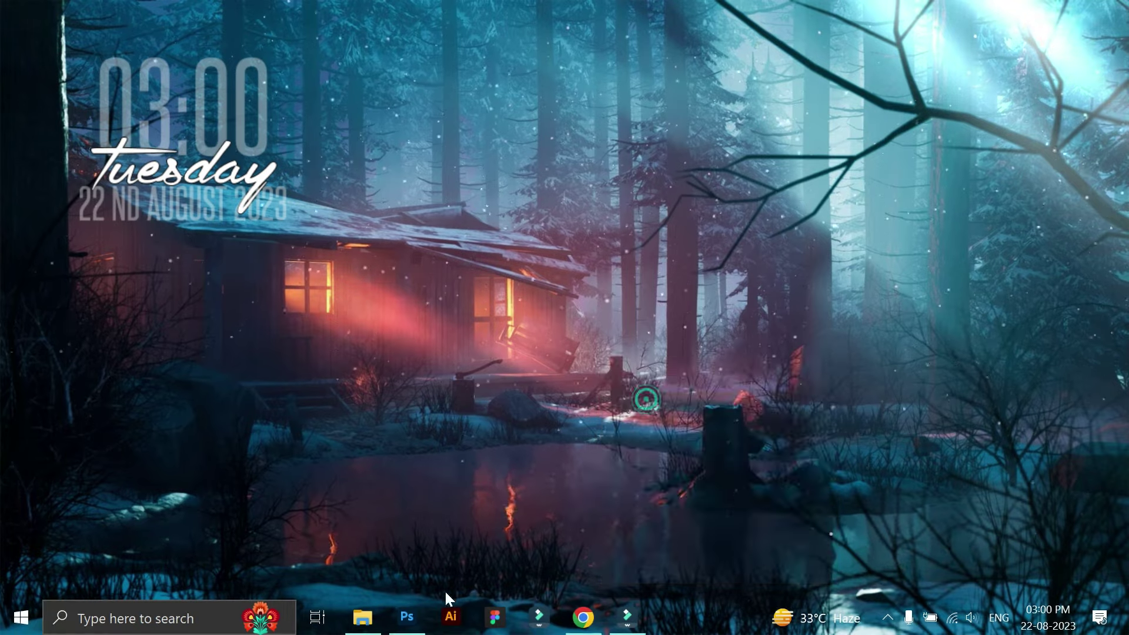
# - Bring the blank Photoshop document forward and add a Gradient Overlay effect to Background copy
pyautogui.click(362, 616)
pyautogui.hotkey('alt', 'Tab')
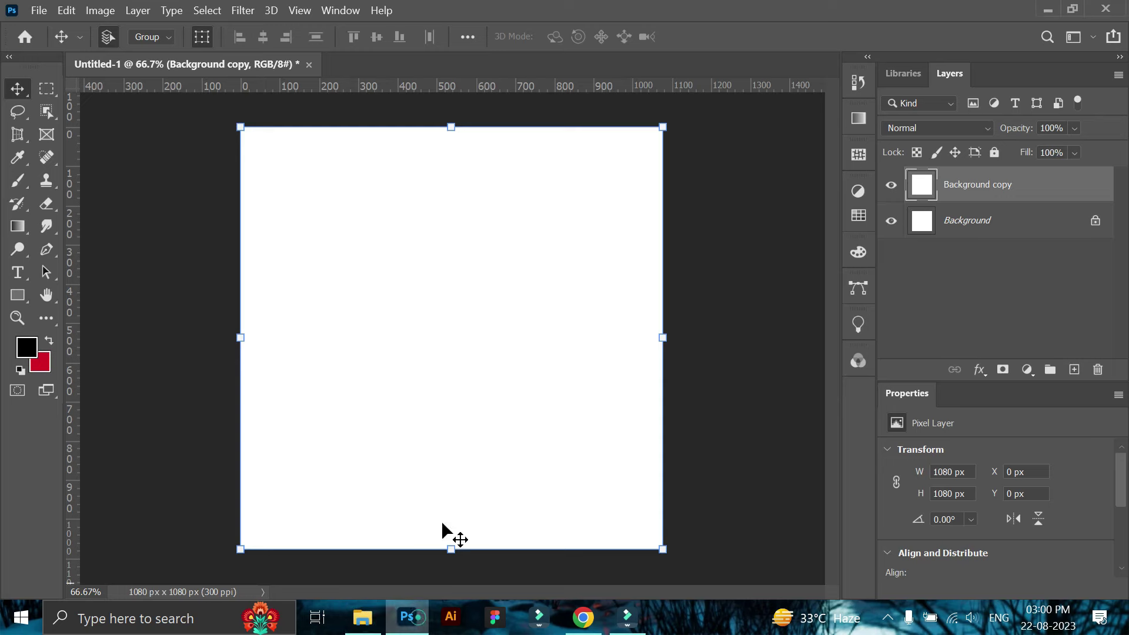
pyautogui.click(979, 369)
pyautogui.click(999, 501)
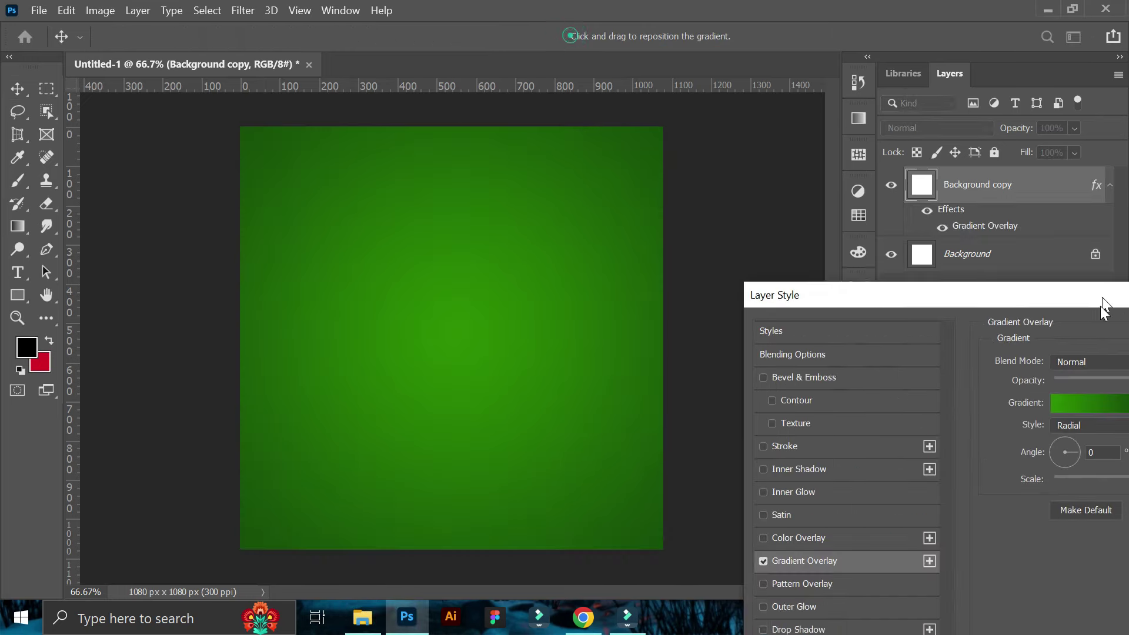
pyautogui.moveTo(1102, 309); pyautogui.dragTo(990, 177)
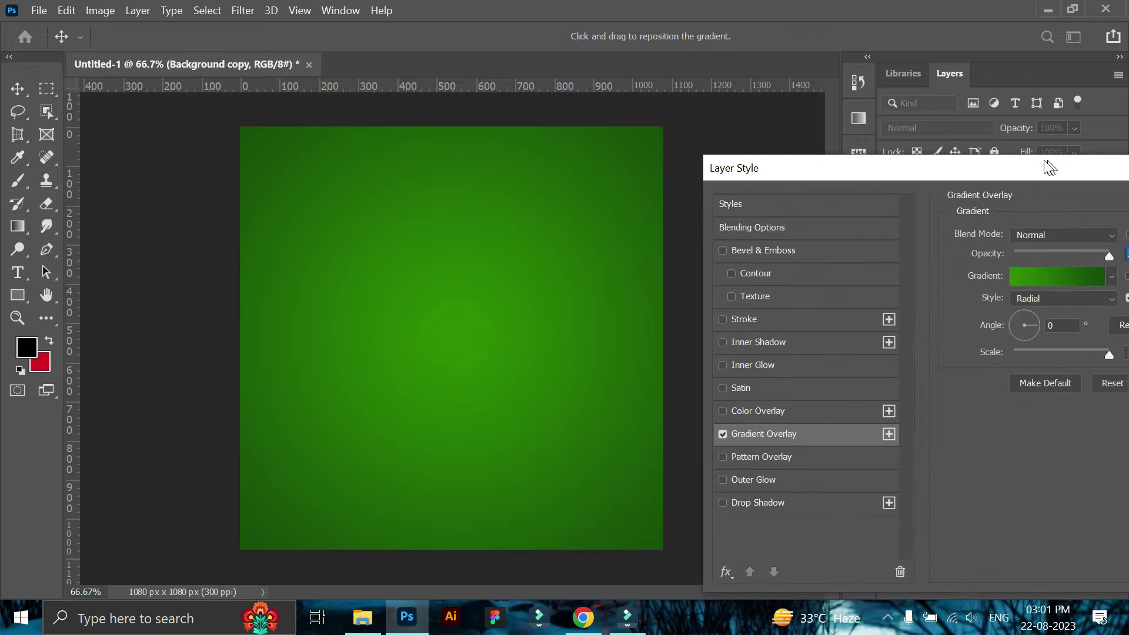
# - Set the gradient's left stop to green for a radial green gradient and apply the overlay
pyautogui.click(1000, 271)
pyautogui.click(724, 461)
pyautogui.click(803, 532)
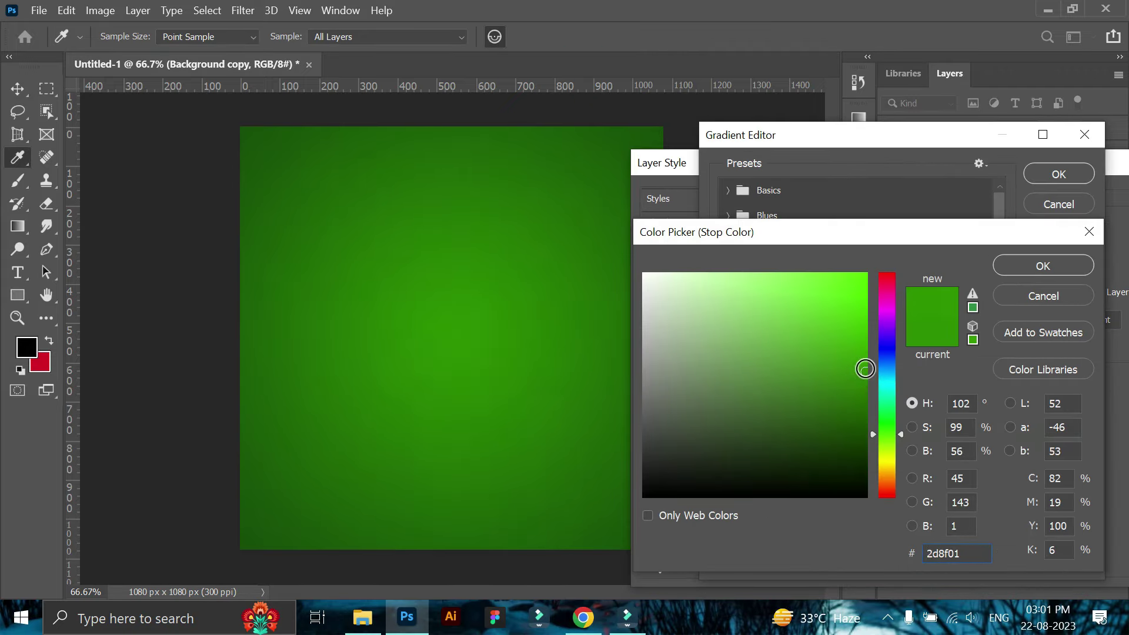
pyautogui.click(1042, 266)
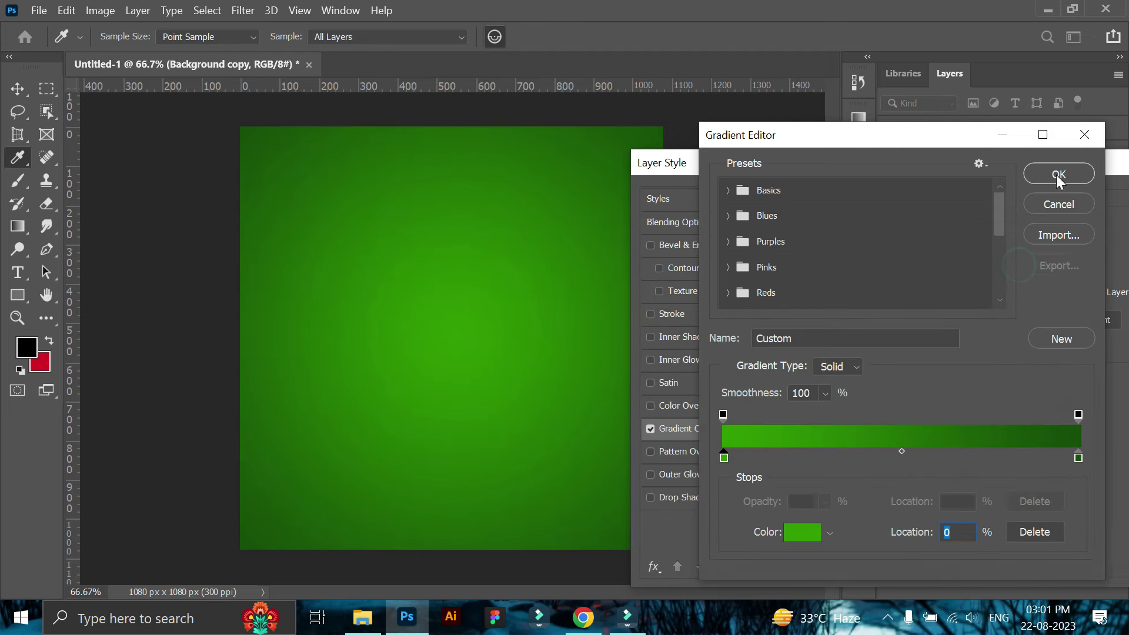
pyautogui.click(1058, 174)
pyautogui.moveTo(854, 161); pyautogui.dragTo(321, 294)
pyautogui.click(506, 334)
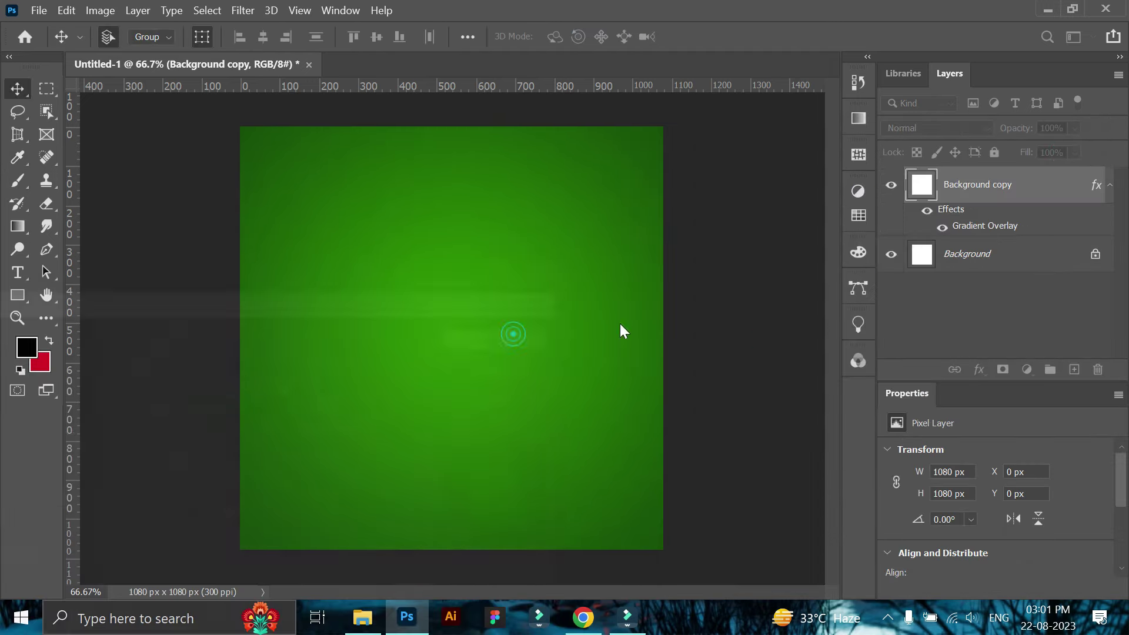
pyautogui.click(763, 337)
# - Place the sandwich PNG from the folder onto the green canvas
pyautogui.click(362, 617)
pyautogui.moveTo(864, 129)
pyautogui.mouseDown()
pyautogui.moveTo(474, 559)
pyautogui.moveTo(489, 397)
pyautogui.moveTo(528, 411)
pyautogui.mouseUp()
pyautogui.click(843, 36)
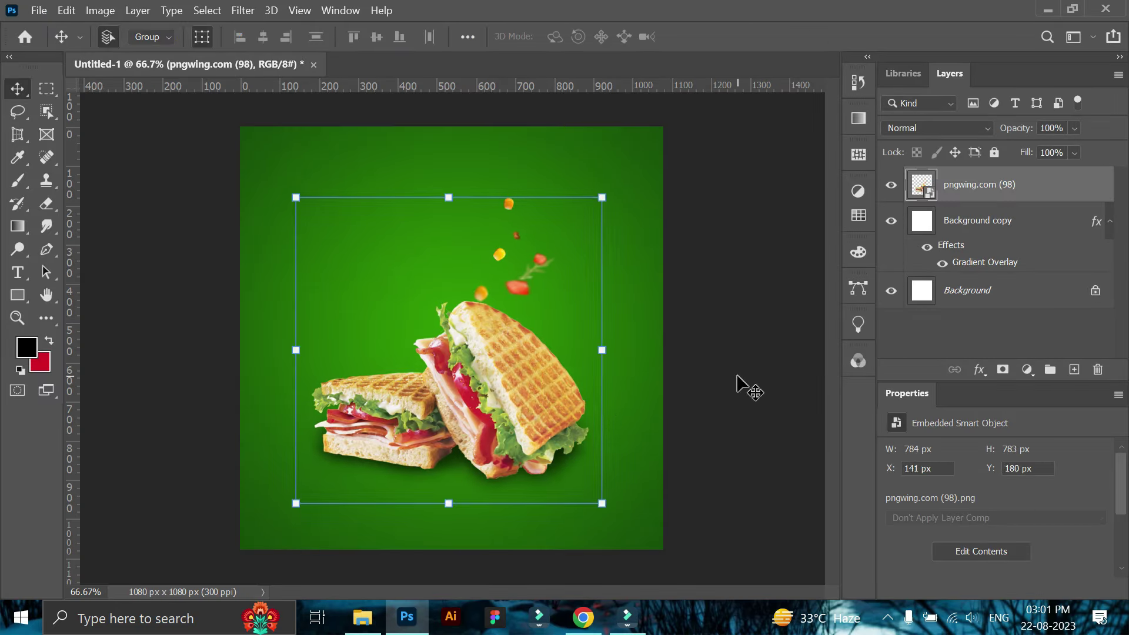
pyautogui.click(735, 383)
# - Add a yellow script 'Today's Special' title, enlarged and moved toward the top
pyautogui.click(17, 272)
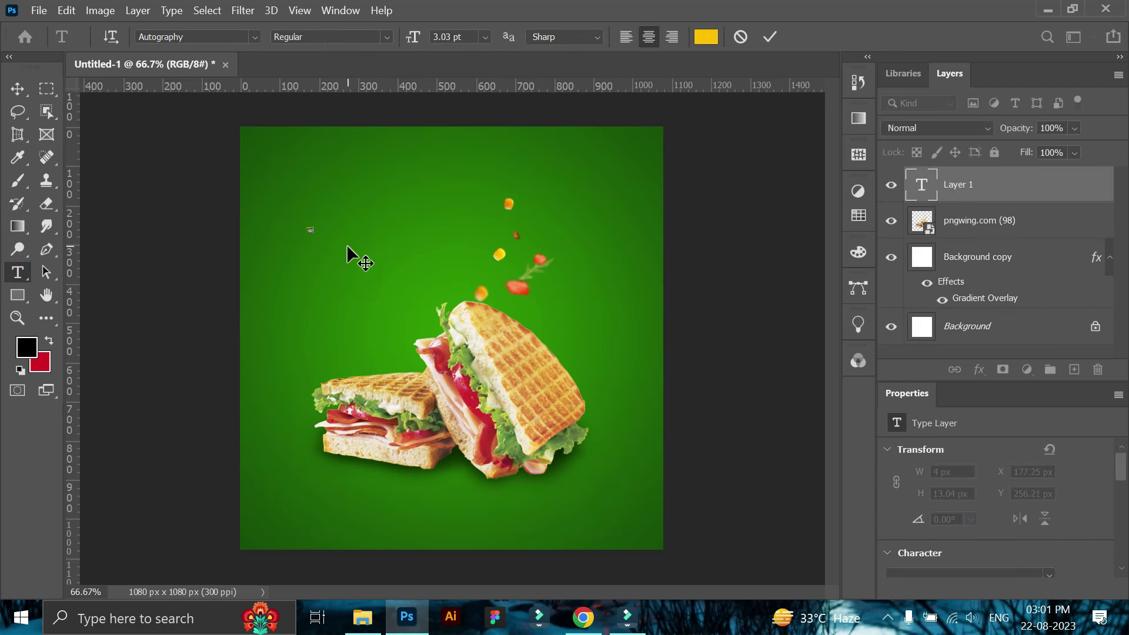
pyautogui.write('ic')
pyautogui.write('ou')
pyautogui.click(769, 36)
pyautogui.hotkey('ctrl', 't')
pyautogui.moveTo(324, 232)
pyautogui.mouseDown()
pyautogui.moveTo(469, 285)
pyautogui.moveTo(470, 267)
pyautogui.mouseUp()
pyautogui.moveTo(427, 265); pyautogui.dragTo(425, 240)
pyautogui.click(830, 36)
# - Duplicate the title and start replacing the copy's text with 'Sandwich'
pyautogui.hotkey('ctrl', 'j')
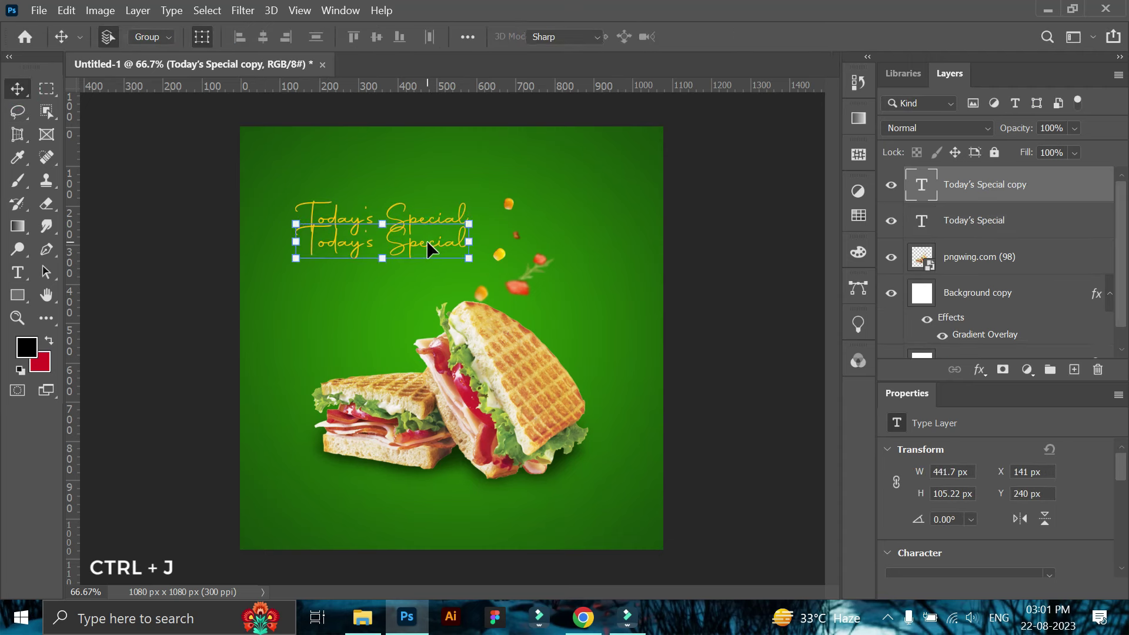
pyautogui.press('t')
pyautogui.click(423, 241)
pyautogui.hotkey('ctrl', 'a')
pyautogui.write('Sa')
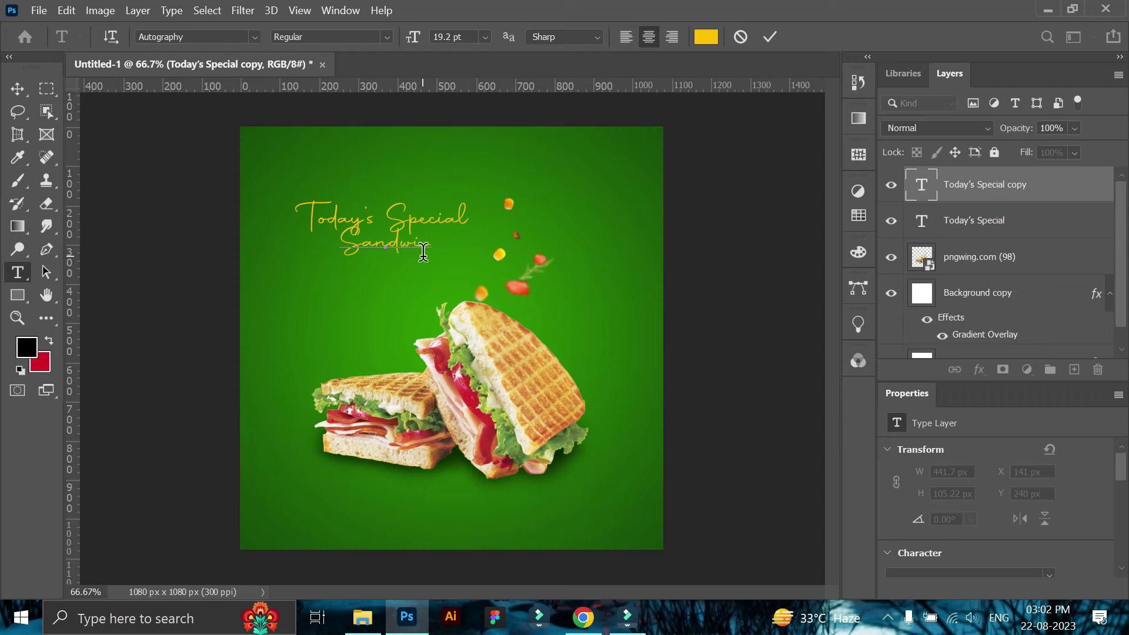
# - Set the Sandwich line to D Day Stencil SC in All Caps and enlarge it
pyautogui.click(770, 37)
pyautogui.press('v')
pyautogui.click(1049, 532)
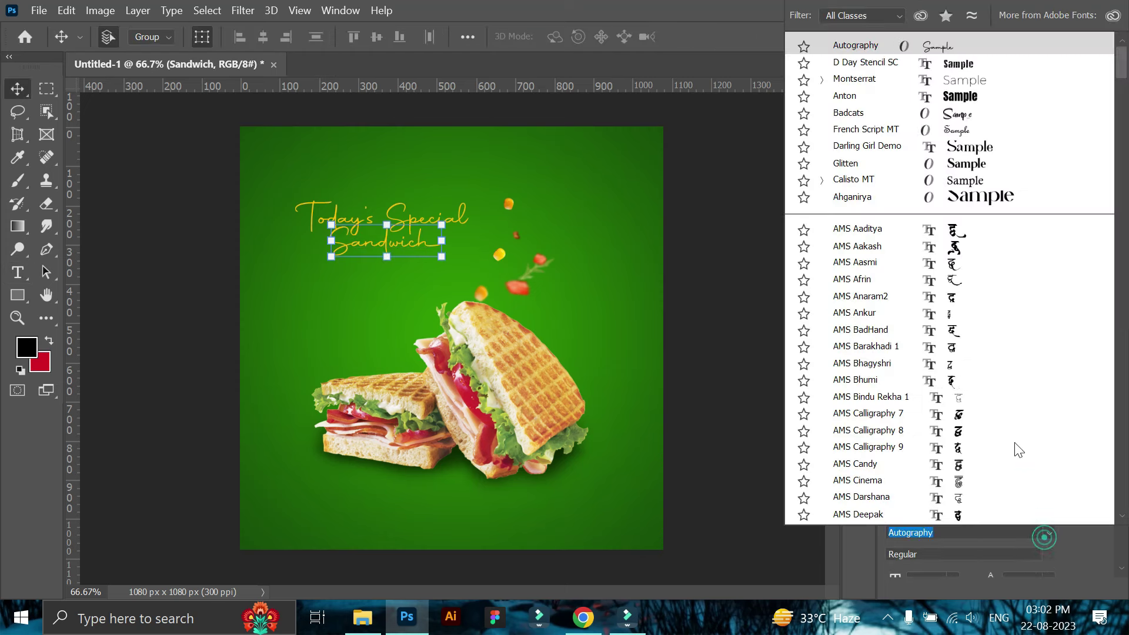
pyautogui.click(961, 63)
pyautogui.scroll(-2, 969, 533)
pyautogui.scroll(-2, 916, 539)
pyautogui.scroll(-1, 916, 539)
pyautogui.click(893, 554)
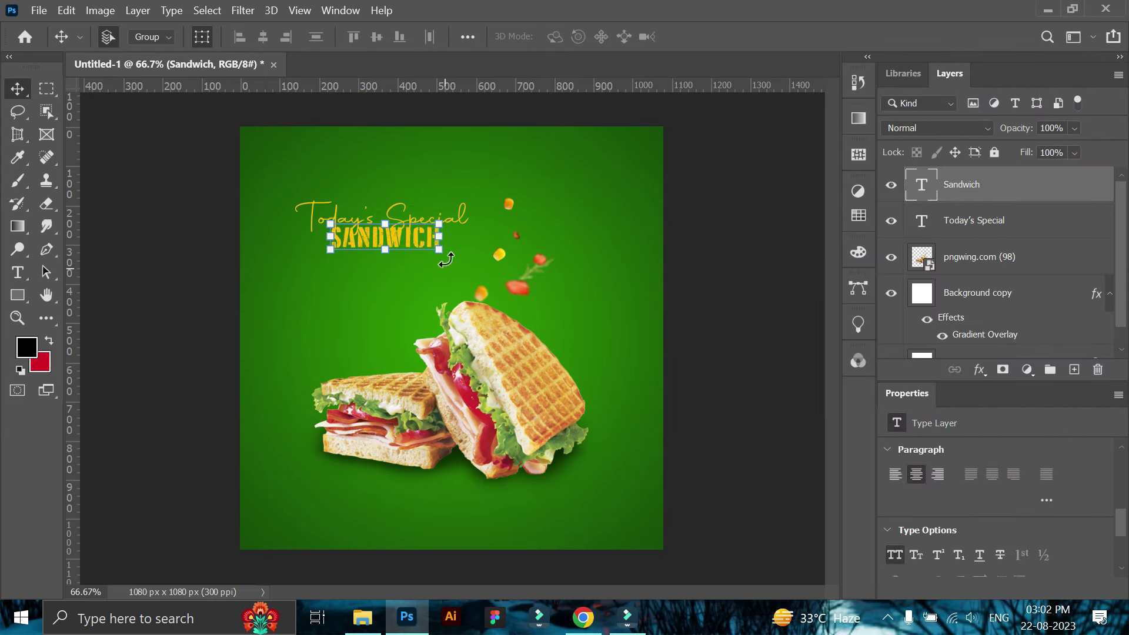
pyautogui.moveTo(446, 259); pyautogui.dragTo(523, 279)
pyautogui.press('Return')
# - Make the SANDWICH text white
pyautogui.scroll(-2, 986, 544)
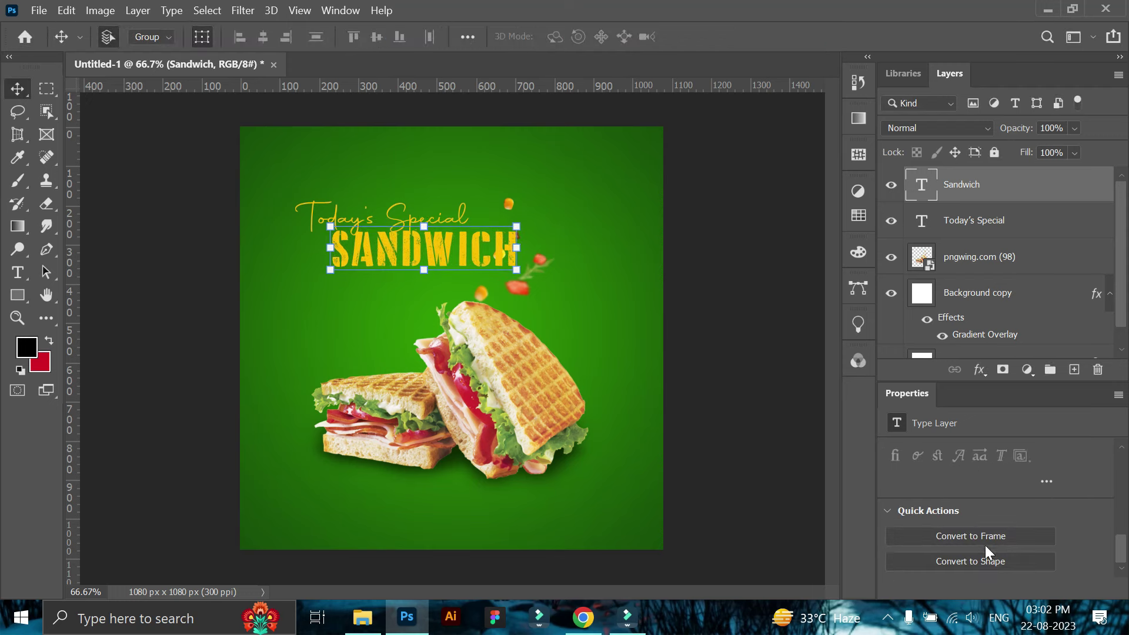
pyautogui.scroll(1, 1105, 548)
pyautogui.scroll(2, 1060, 532)
pyautogui.click(1029, 463)
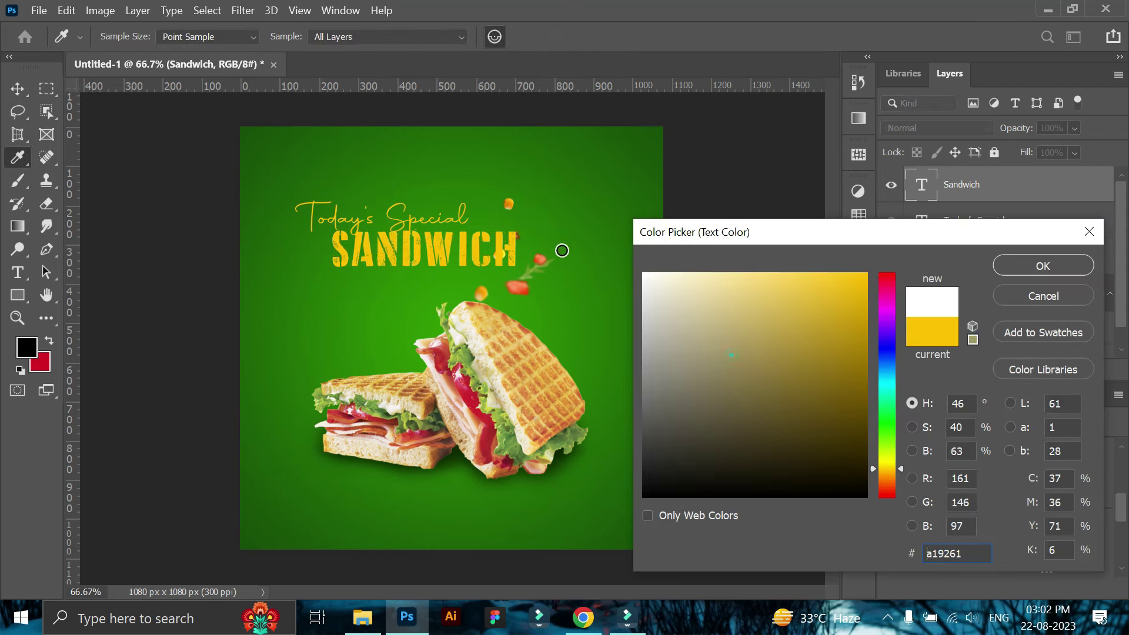
pyautogui.click(644, 275)
pyautogui.click(1043, 265)
# - Put Today's Special in front of SANDWICH, reposition it and enlarge it slightly
pyautogui.press('v')
pyautogui.moveTo(442, 226); pyautogui.dragTo(513, 238)
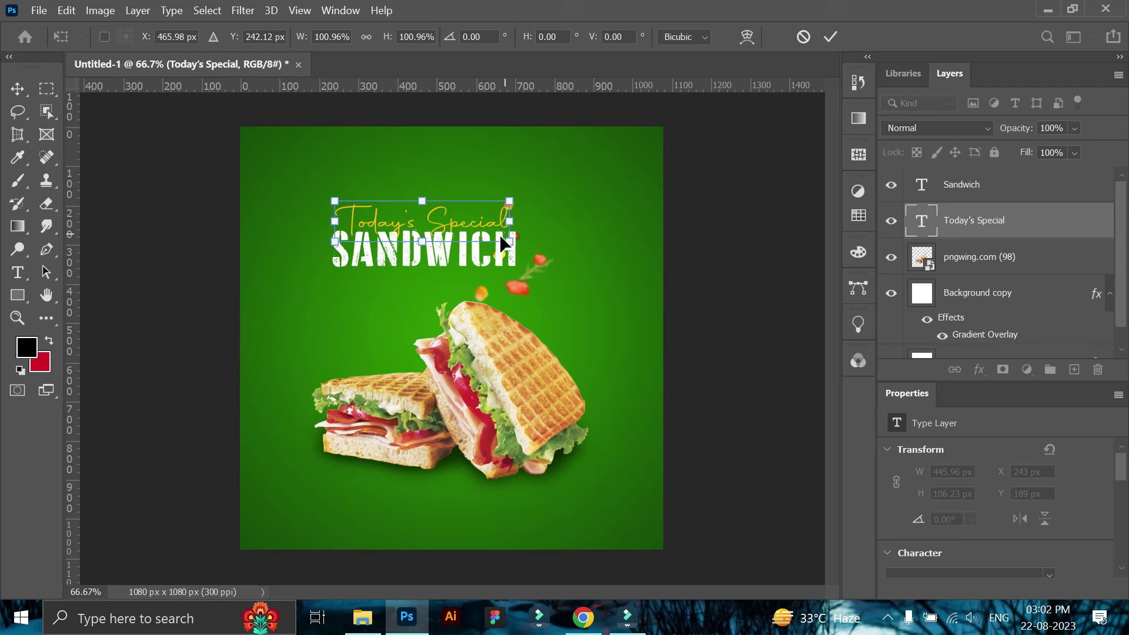
pyautogui.moveTo(910, 194); pyautogui.dragTo(917, 187)
pyautogui.moveTo(482, 229); pyautogui.dragTo(510, 245)
pyautogui.hotkey('ctrl', 't')
pyautogui.click(830, 37)
pyautogui.hotkey('ctrl', 't')
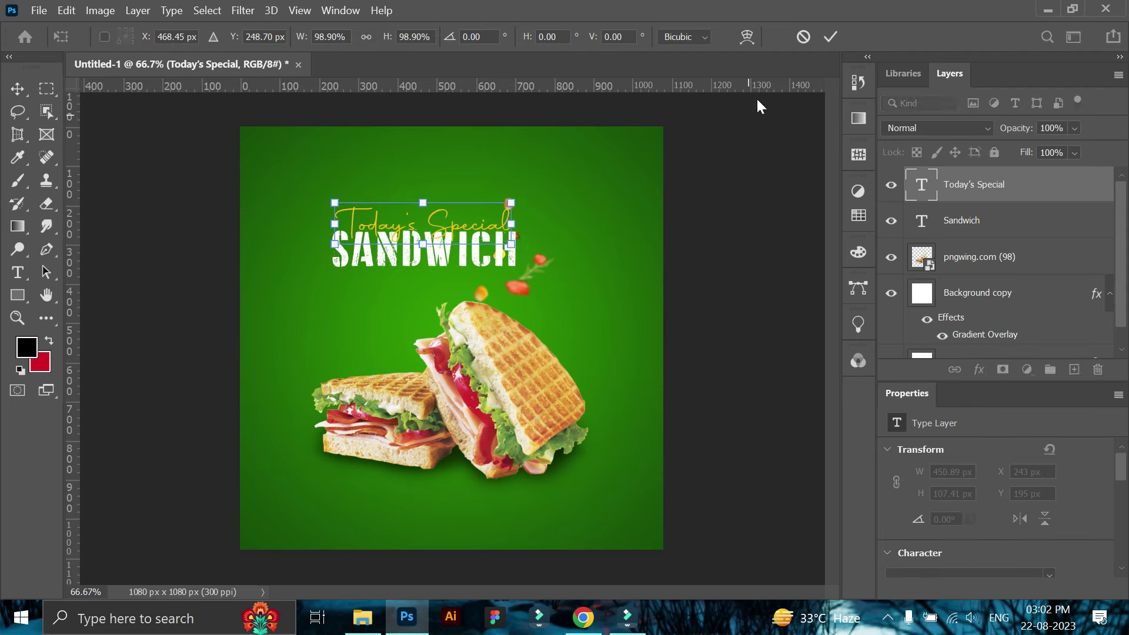
pyautogui.click(775, 261)
# - Move both titles together up to top centre and enlarge them slightly
pyautogui.click(970, 218)
pyautogui.keyDown('ctrl'); pyautogui.click(976, 184); pyautogui.keyUp('ctrl')
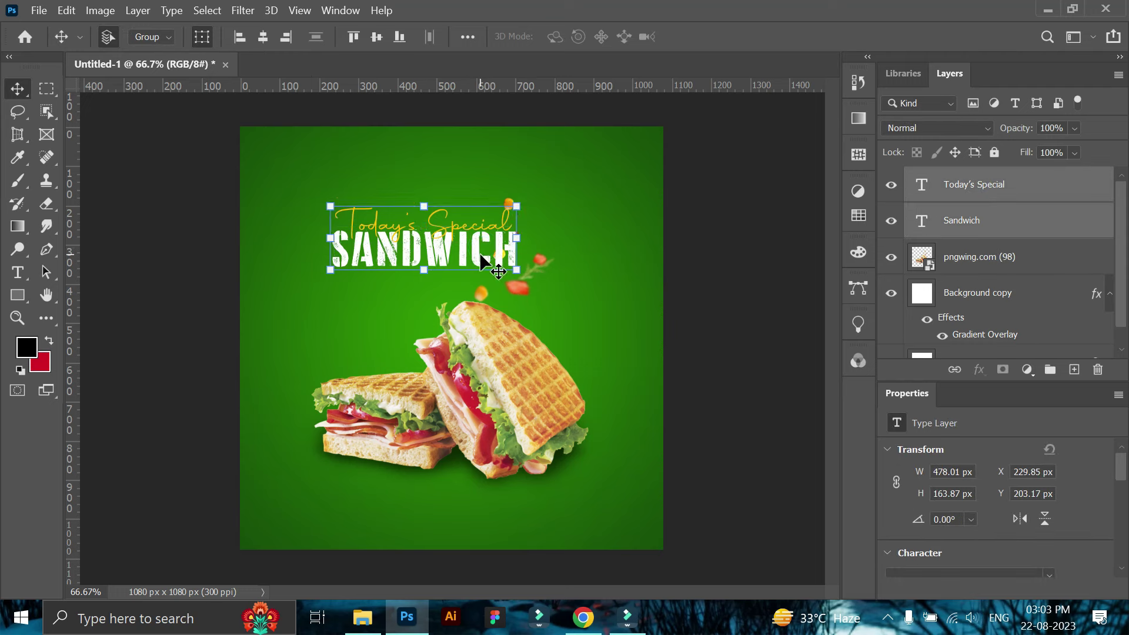
pyautogui.moveTo(488, 241); pyautogui.dragTo(511, 188)
pyautogui.hotkey('ctrl', 't')
pyautogui.moveTo(539, 227); pyautogui.dragTo(551, 237)
pyautogui.click(830, 37)
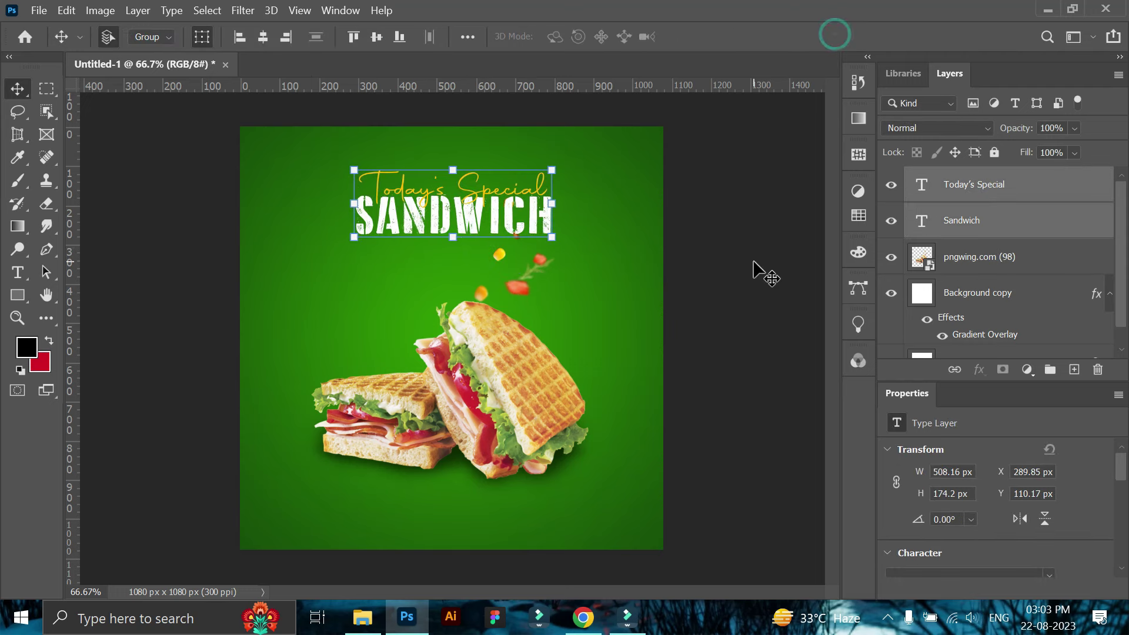
# - Rasterize the sandwich photo layer via the Eraser, then reselect the SANDWICH title
pyautogui.click(504, 353)
pyautogui.click(45, 203)
pyautogui.click(464, 227)
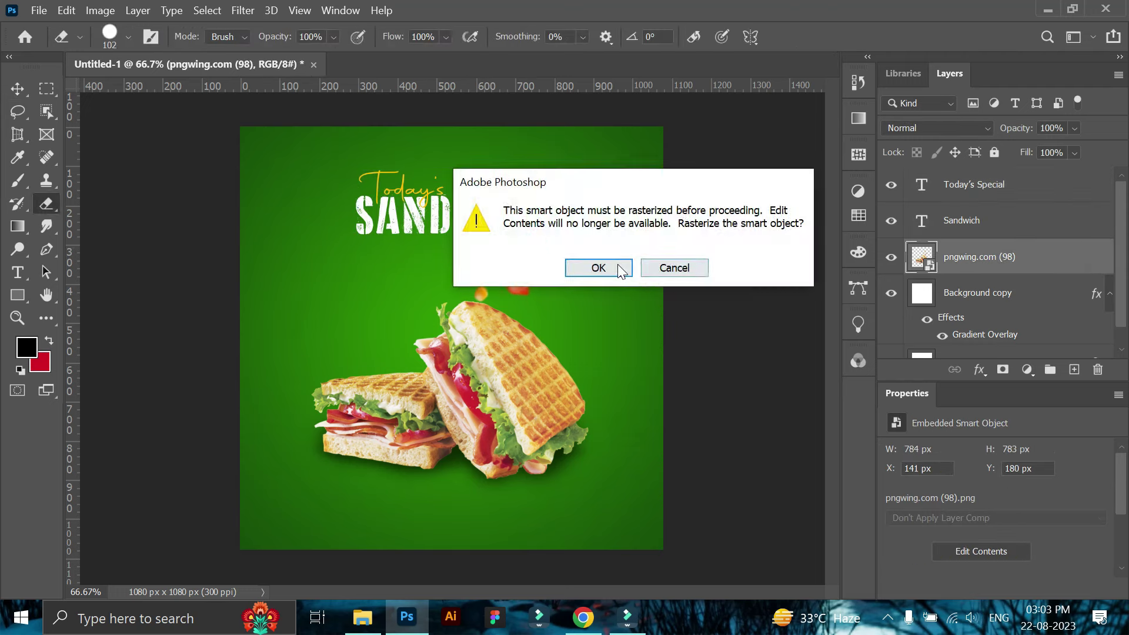
pyautogui.click(592, 265)
pyautogui.click(18, 88)
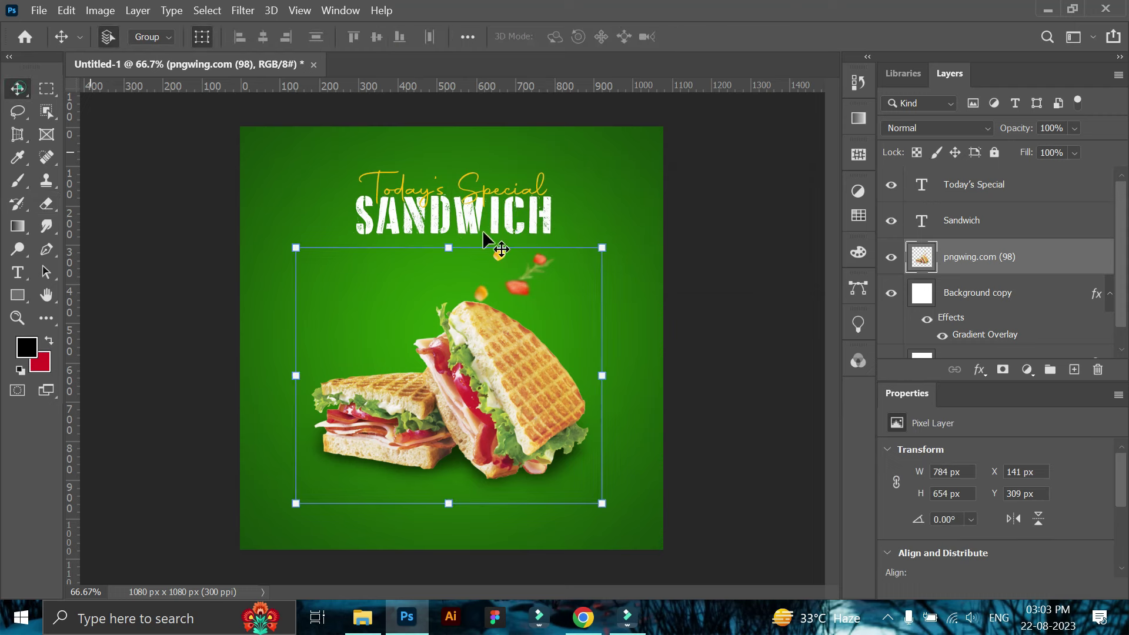
pyautogui.click(964, 219)
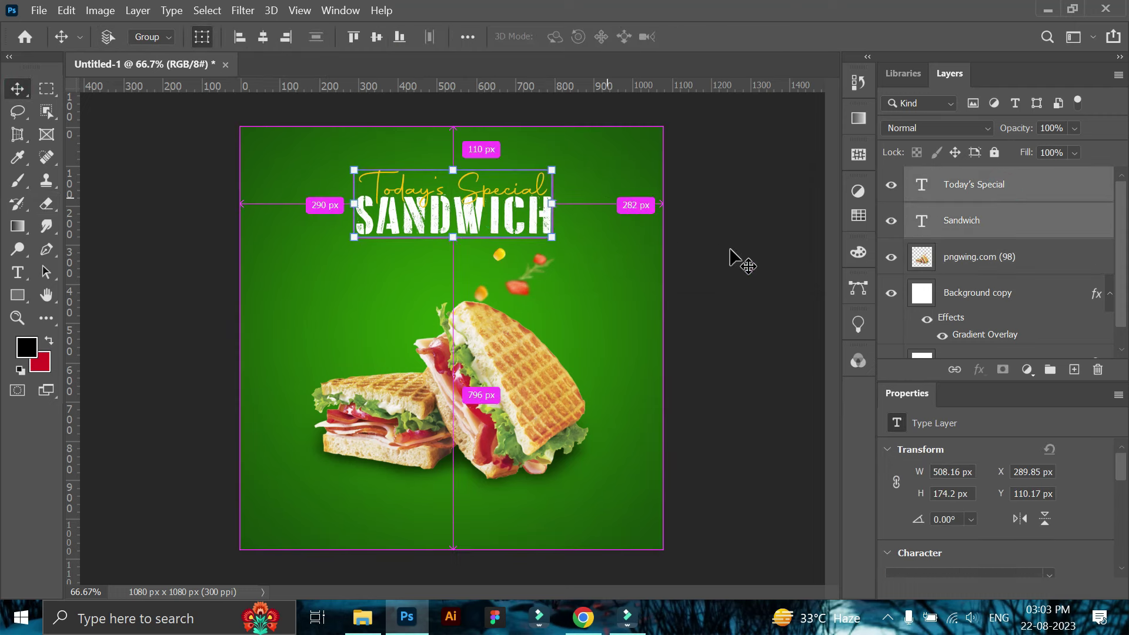
# - Duplicate SANDWICH beside the sandwich and change the copy to '45%'
pyautogui.hotkey('ctrl', 'j')
pyautogui.moveTo(475, 224); pyautogui.dragTo(384, 277)
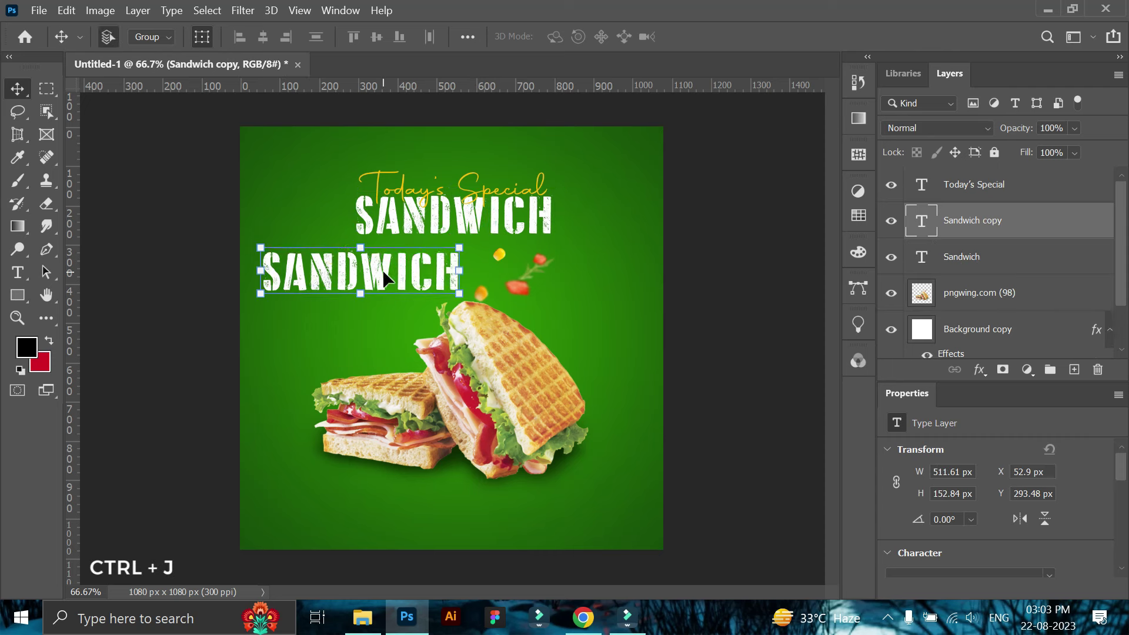
pyautogui.press('t')
pyautogui.doubleClick(383, 269)
pyautogui.write('45%')
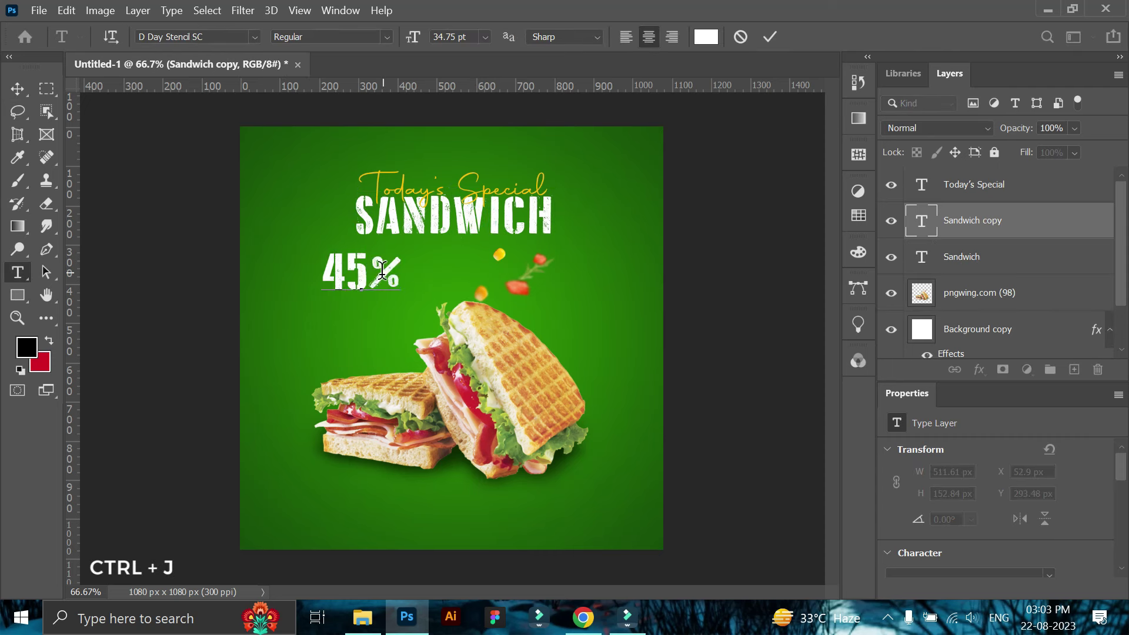
pyautogui.hotkey('ctrl', 'Return')
# - Duplicate Today's Special below the 45% and change the copy to 'off'
pyautogui.press('v')
pyautogui.click(478, 192)
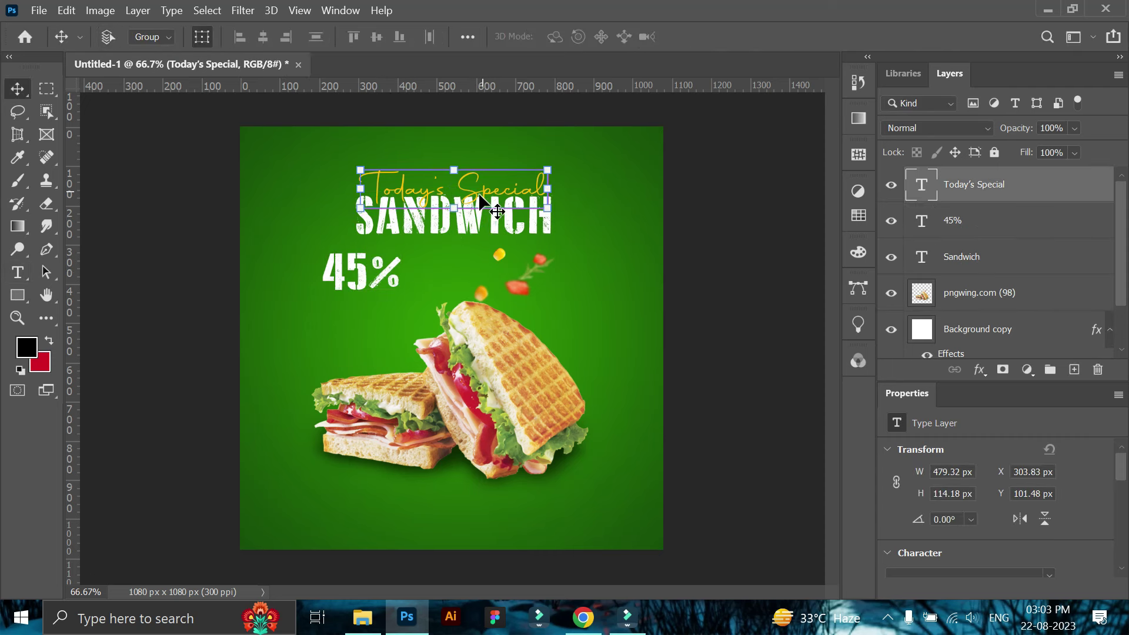
pyautogui.hotkey('ctrl', 'j')
pyautogui.moveTo(478, 193); pyautogui.dragTo(397, 311)
pyautogui.press('t')
pyautogui.tripleClick(400, 311)
pyautogui.write('O')
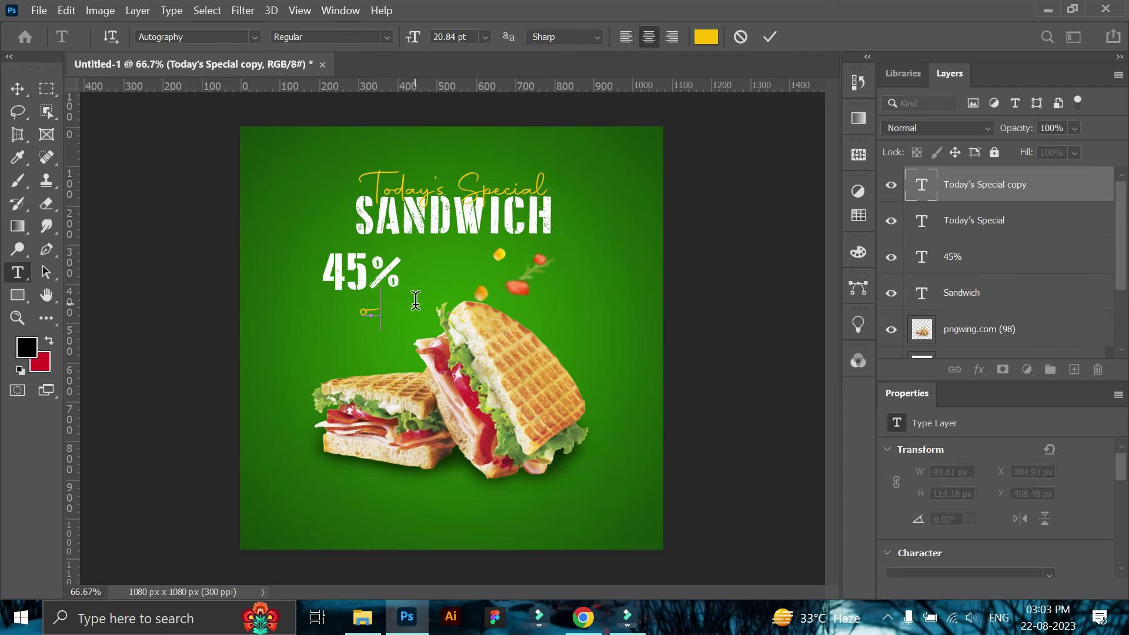
pyautogui.click(770, 37)
# - Enlarge the off text and shrink the 45% text, shifting it down
pyautogui.hotkey('ctrl', 't')
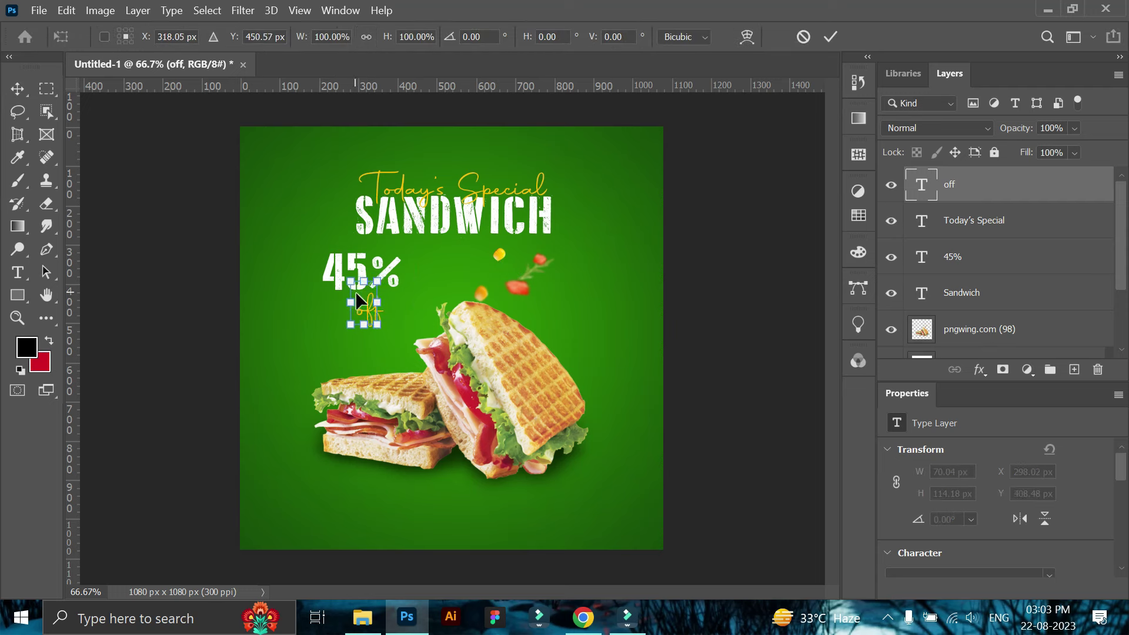
pyautogui.moveTo(378, 325); pyautogui.dragTo(399, 336)
pyautogui.click(830, 37)
pyautogui.moveTo(397, 298)
pyautogui.mouseDown()
pyautogui.moveTo(419, 304)
pyautogui.moveTo(406, 284)
pyautogui.mouseUp()
pyautogui.hotkey('ctrl', 't')
pyautogui.moveTo(389, 282); pyautogui.dragTo(389, 292)
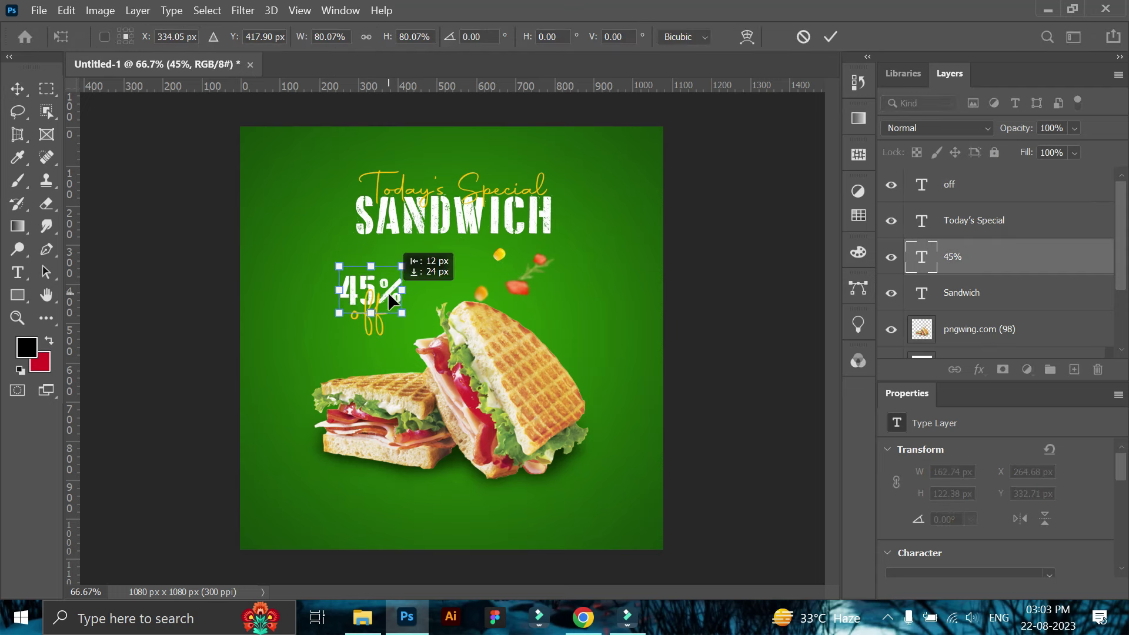
pyautogui.click(830, 37)
# - Shrink the off text to fit beneath the 45%
pyautogui.click(787, 244)
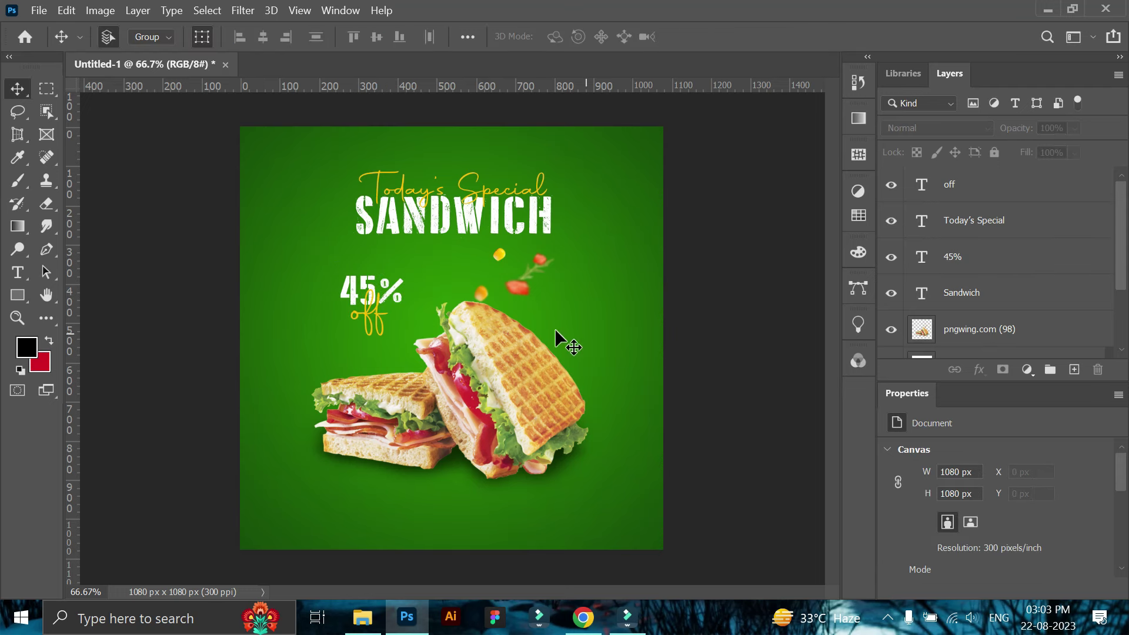
pyautogui.click(370, 318)
pyautogui.hotkey('ctrl', 't')
pyautogui.moveTo(388, 335); pyautogui.dragTo(374, 323)
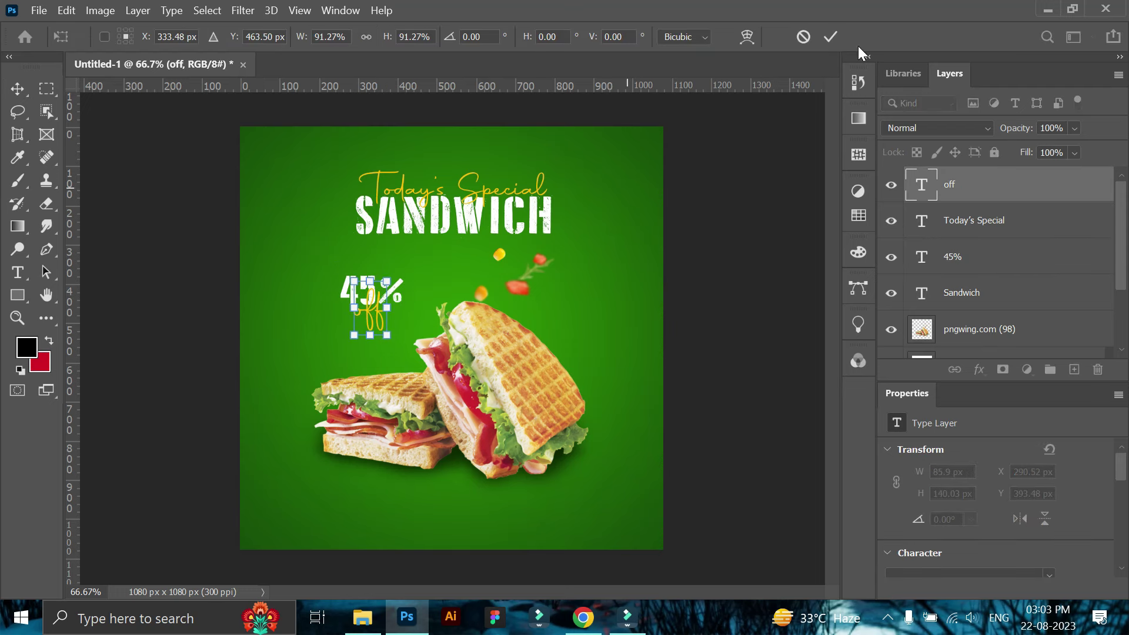
pyautogui.press('Return')
# - Bring the 45% and off layers to the top and move them right
pyautogui.hotkey('ctrl', '[')
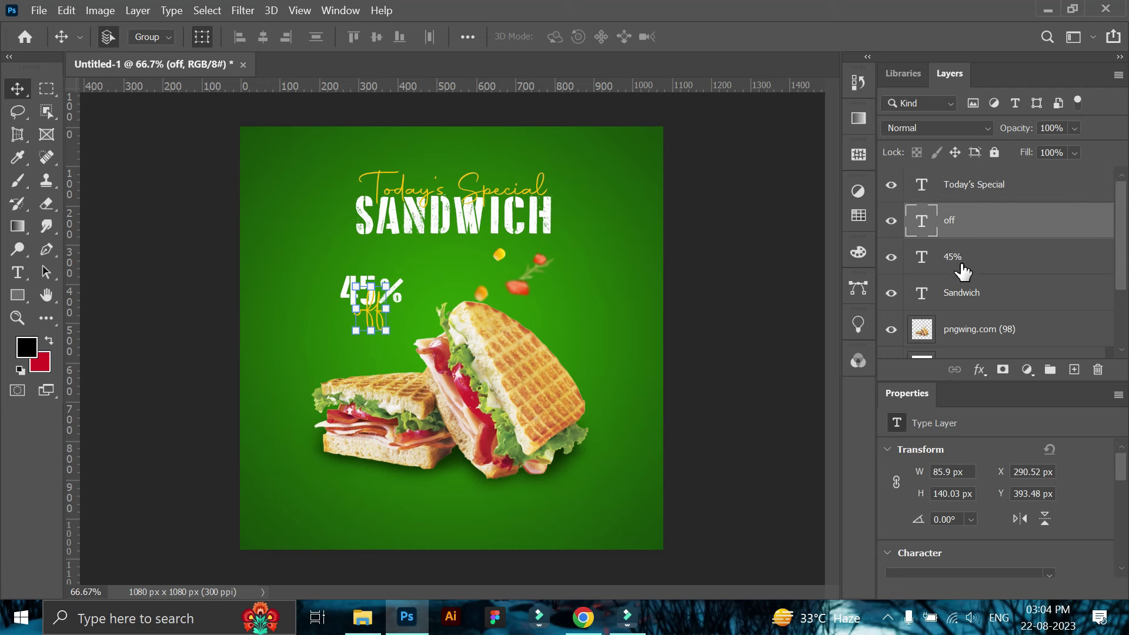
pyautogui.keyDown('shift'); pyautogui.click(961, 253); pyautogui.keyUp('shift')
pyautogui.hotkey('ctrl', ']')
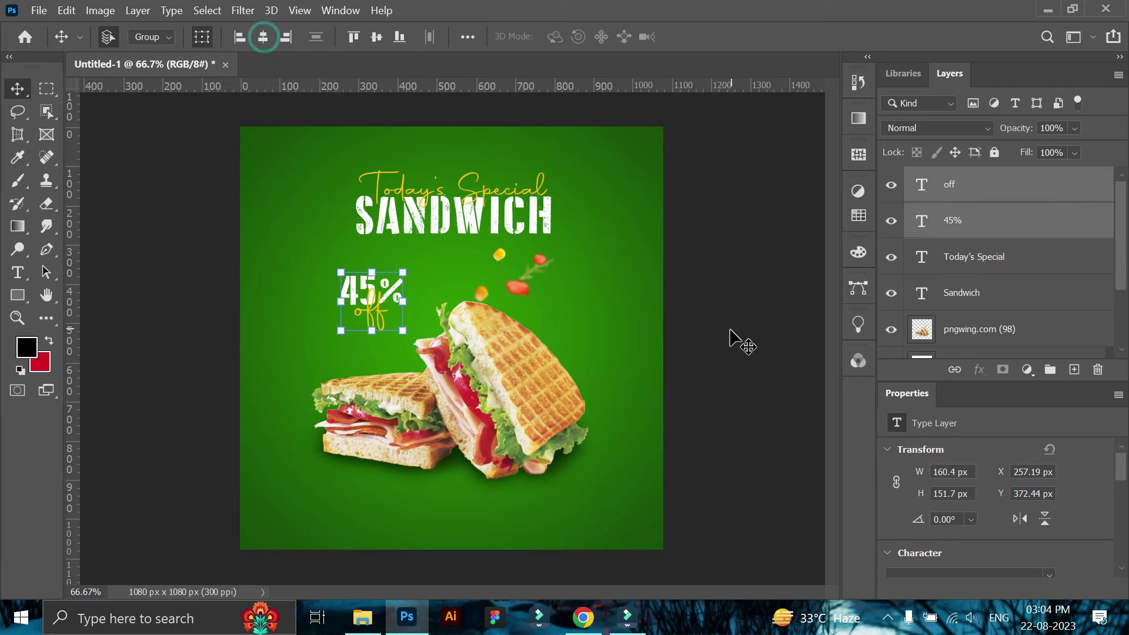
pyautogui.moveTo(368, 304)
pyautogui.mouseDown()
pyautogui.moveTo(589, 317)
pyautogui.moveTo(583, 301)
pyautogui.moveTo(605, 321)
pyautogui.mouseUp()
# - Rotate the Today's Special/SANDWICH titles about -43°, scale them to ~122%, move them down-left, then switch to the assets folder
pyautogui.click(745, 291)
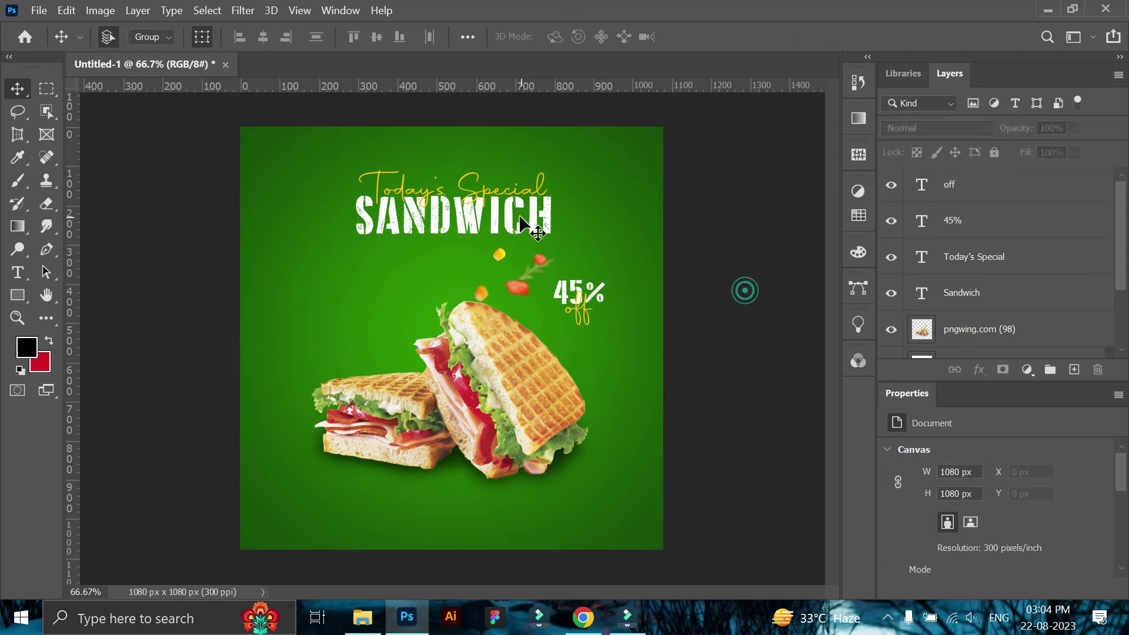
pyautogui.click(519, 214)
pyautogui.keyDown('ctrl'); pyautogui.click(940, 257); pyautogui.keyUp('ctrl')
pyautogui.hotkey('ctrl', 't')
pyautogui.moveTo(573, 157); pyautogui.dragTo(504, 106)
pyautogui.moveTo(509, 172); pyautogui.dragTo(458, 247)
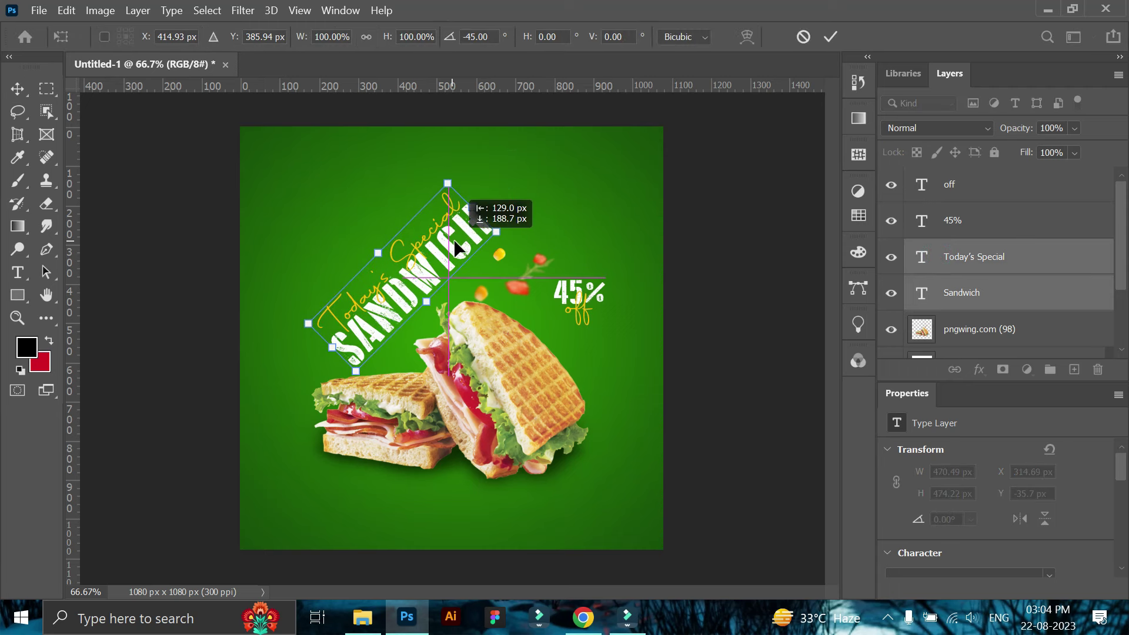
pyautogui.moveTo(457, 247)
pyautogui.mouseDown()
pyautogui.moveTo(445, 254)
pyautogui.moveTo(529, 211)
pyautogui.mouseUp()
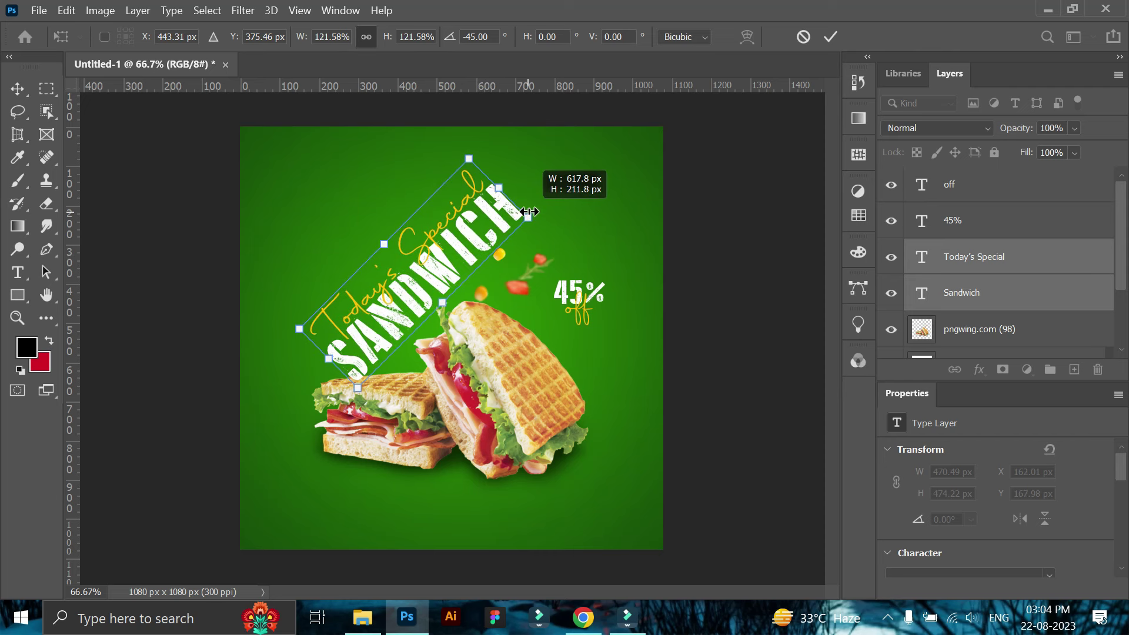
pyautogui.moveTo(478, 242); pyautogui.dragTo(472, 234)
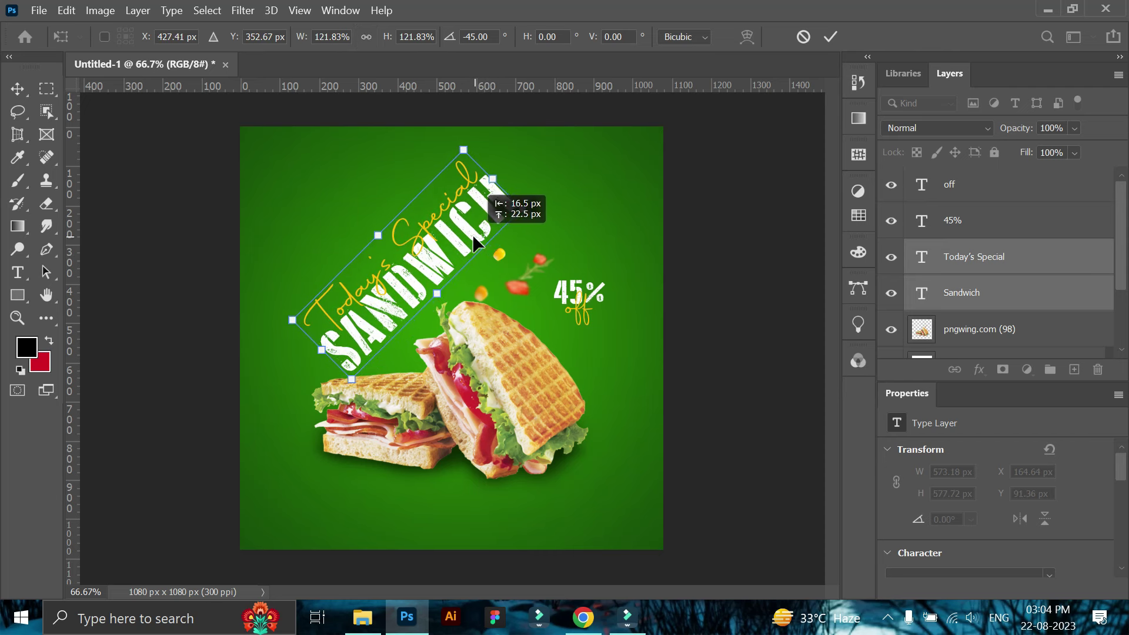
pyautogui.moveTo(603, 197); pyautogui.dragTo(642, 181)
pyautogui.moveTo(483, 237)
pyautogui.mouseDown()
pyautogui.moveTo(497, 207)
pyautogui.moveTo(495, 216)
pyautogui.mouseUp()
pyautogui.press('Escape')
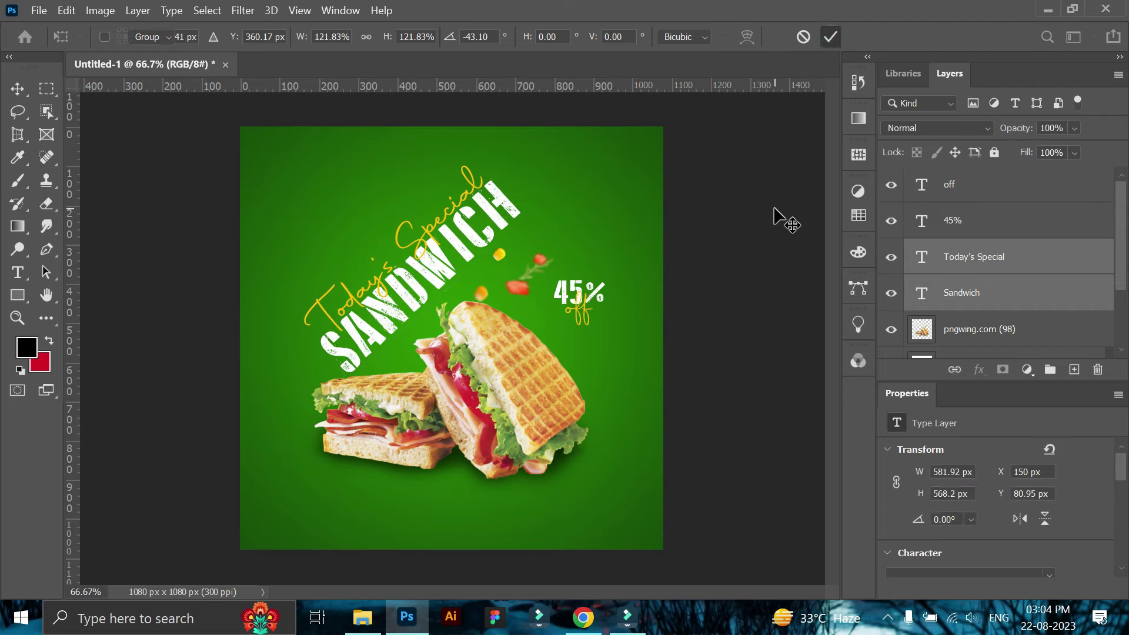
pyautogui.hotkey('alt', 'Tab')
# - Place Icon-Texture, move its layer below the sandwich, and set its blend mode to Divide
pyautogui.moveTo(352, 123); pyautogui.dragTo(446, 353)
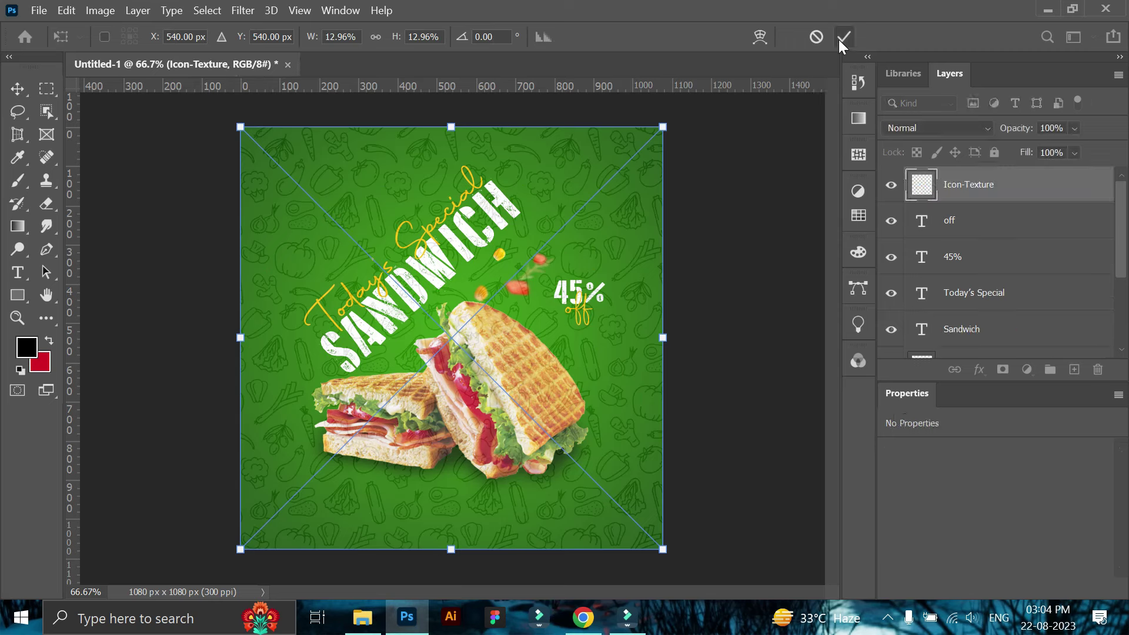
pyautogui.click(843, 37)
pyautogui.moveTo(970, 184); pyautogui.dragTo(942, 253)
pyautogui.click(935, 128)
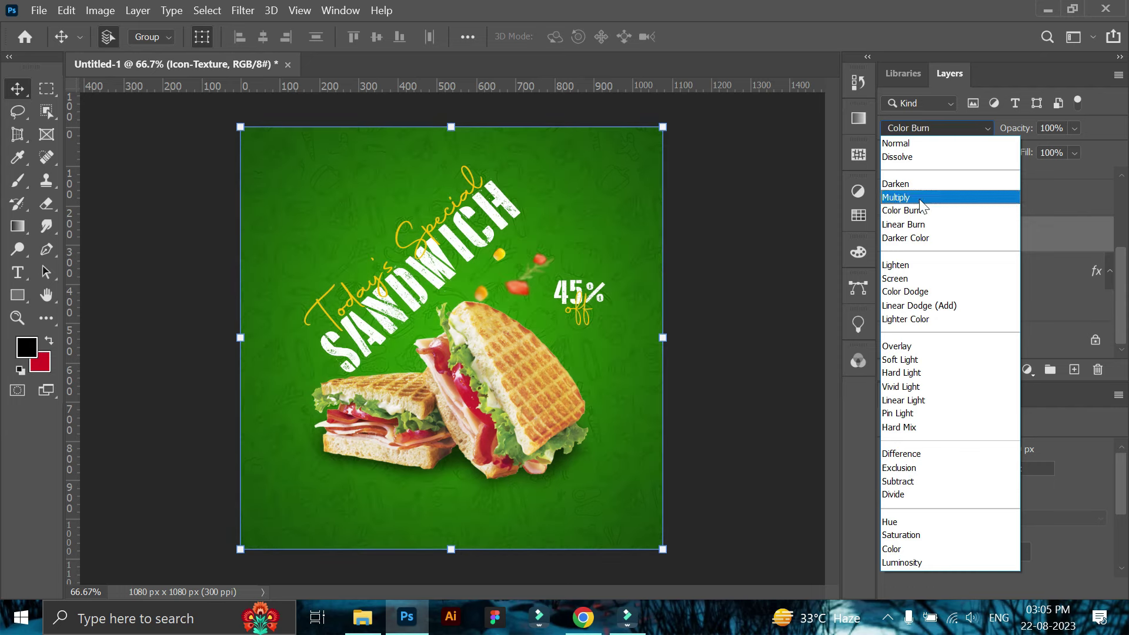
pyautogui.click(932, 494)
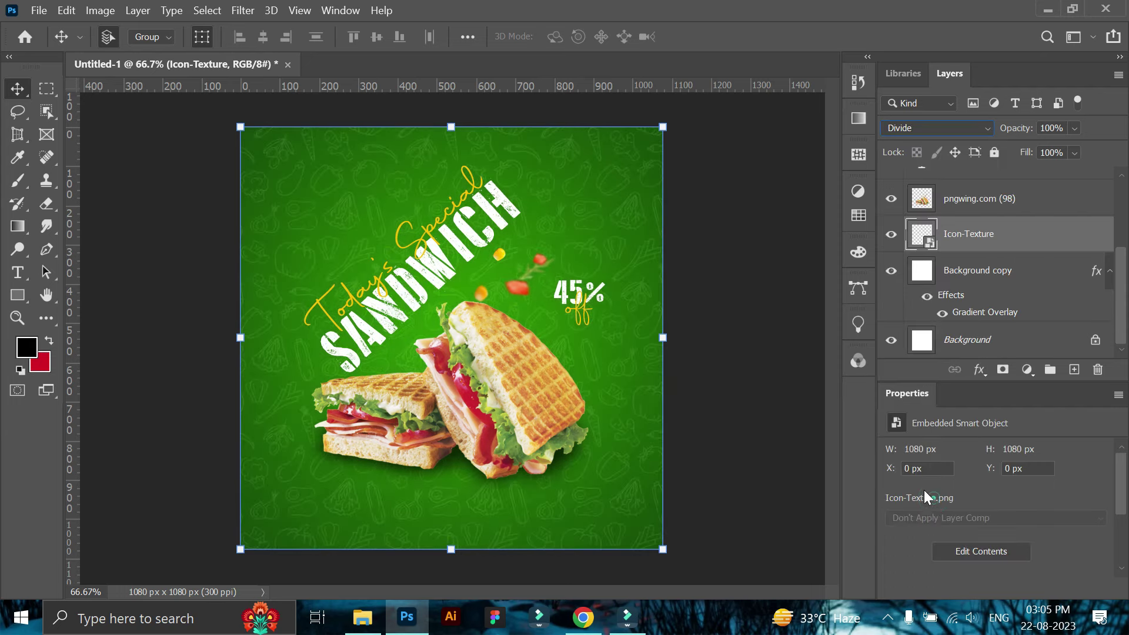
pyautogui.click(783, 357)
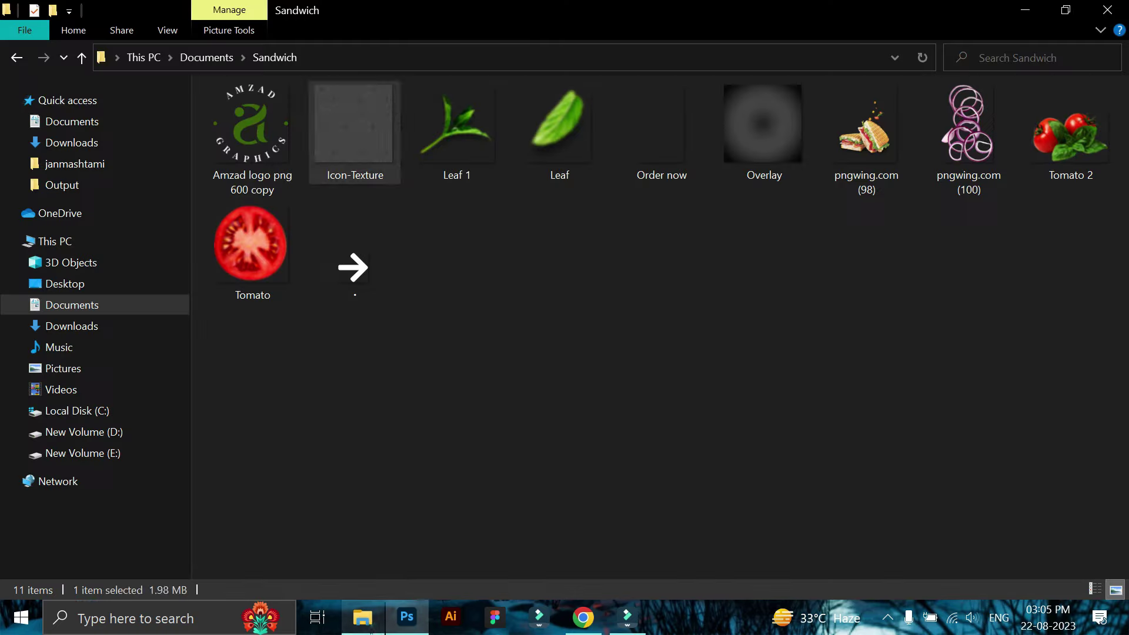
# - Zoom in and draw a rounded rectangle with 21 px corners near the bottom
pyautogui.press('z')
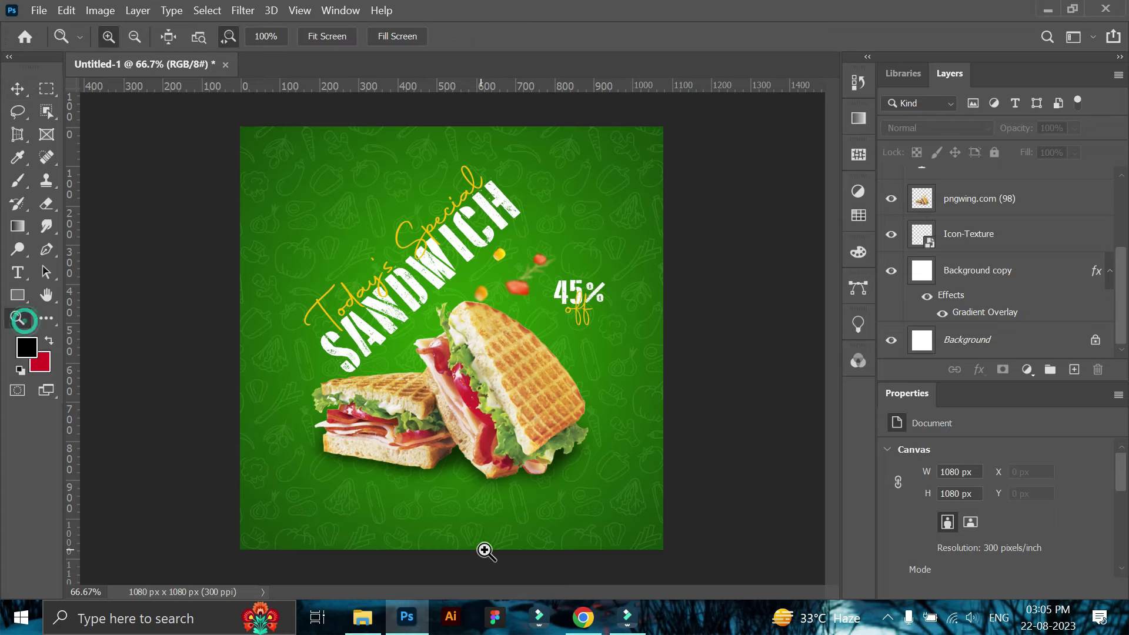
pyautogui.click(486, 548)
pyautogui.press('u')
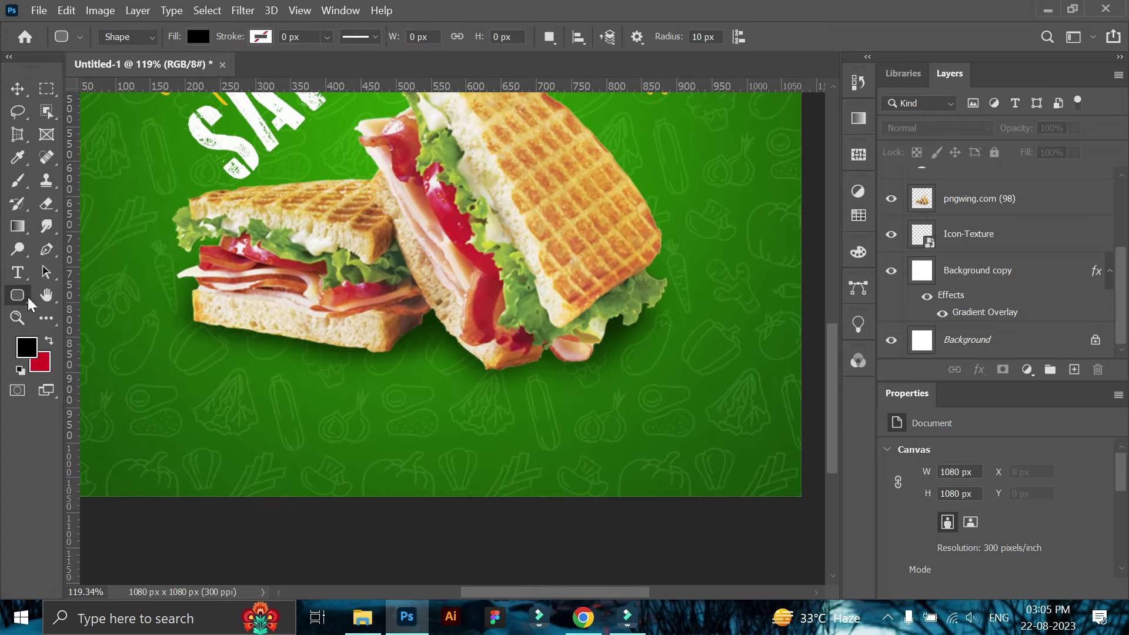
pyautogui.moveTo(336, 416); pyautogui.dragTo(451, 446)
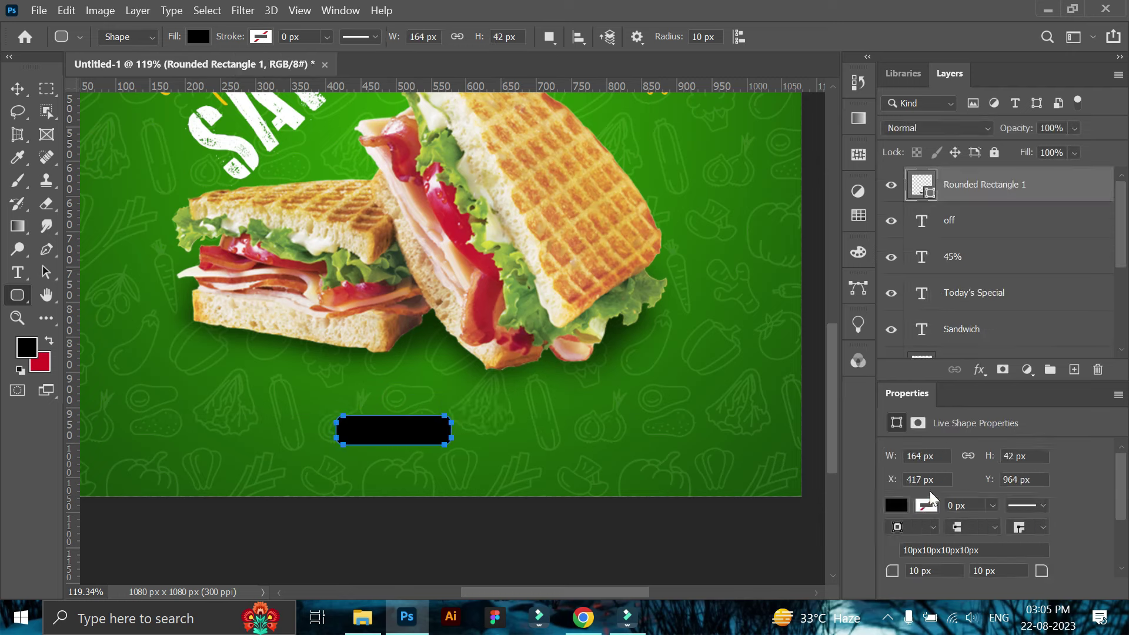
pyautogui.scroll(-1, 930, 498)
pyautogui.click(915, 514)
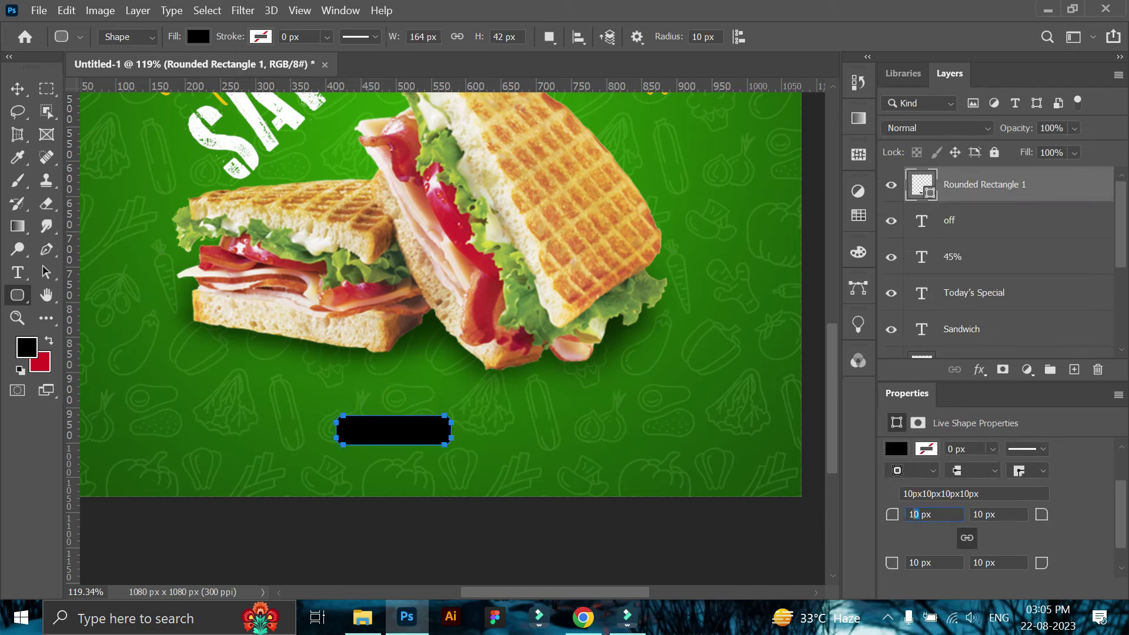
# - Fill the rounded pill white (#ffffff)
pyautogui.click(10, 97)
pyautogui.click(453, 522)
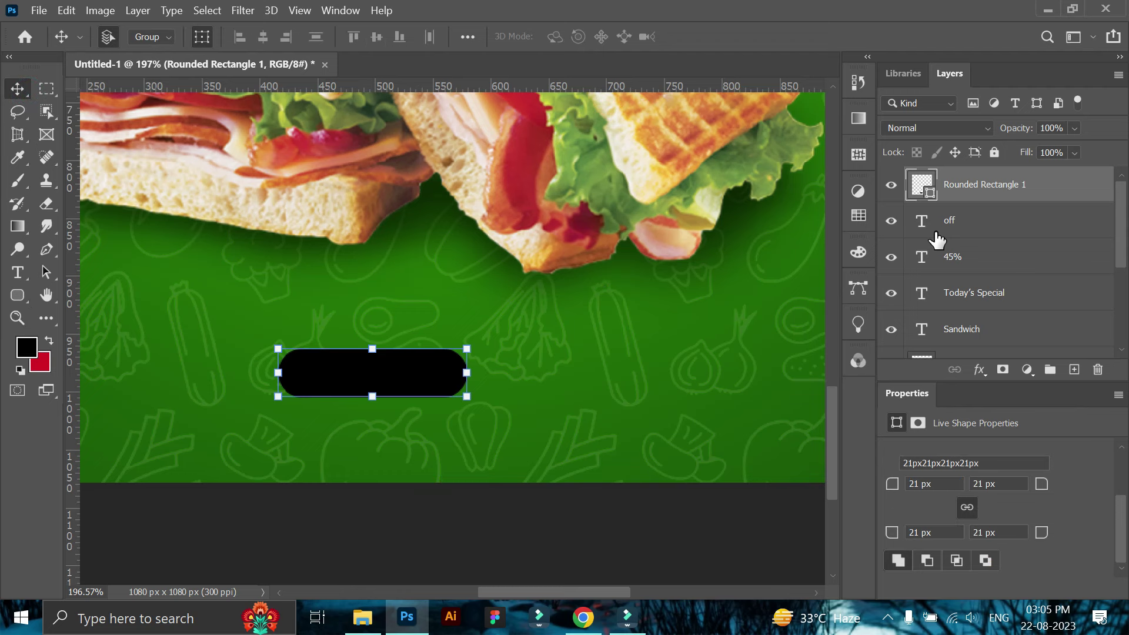
pyautogui.doubleClick(921, 185)
pyautogui.write('ffffff')
pyautogui.click(1044, 263)
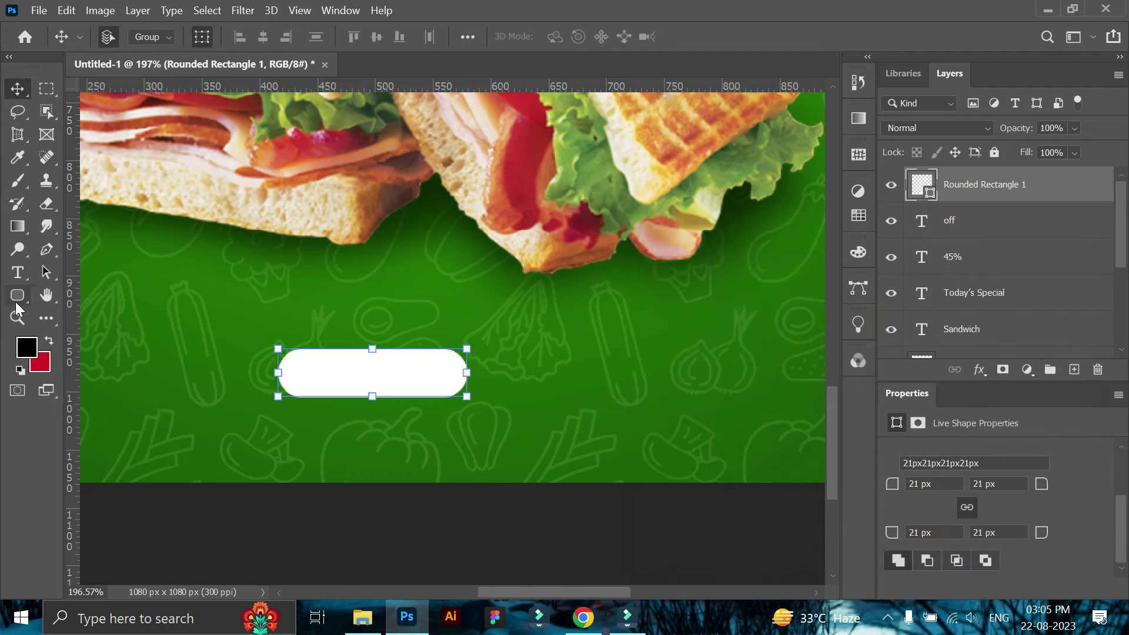
# - Draw a small circle at the pill's left end filled with sampled green #226e06
pyautogui.rightClick(17, 296)
pyautogui.click(93, 329)
pyautogui.moveTo(124, 303)
pyautogui.mouseDown()
pyautogui.moveTo(158, 336)
pyautogui.moveTo(234, 338)
pyautogui.moveTo(304, 372)
pyautogui.mouseUp()
pyautogui.press('v')
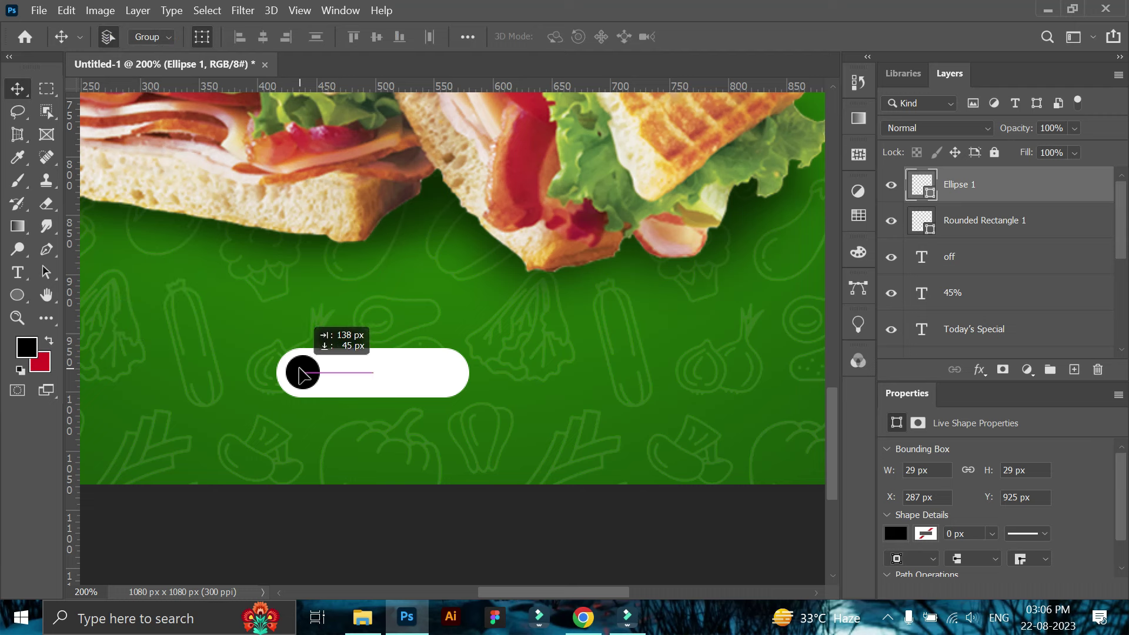
pyautogui.doubleClick(922, 184)
pyautogui.click(323, 278)
pyautogui.press('Return')
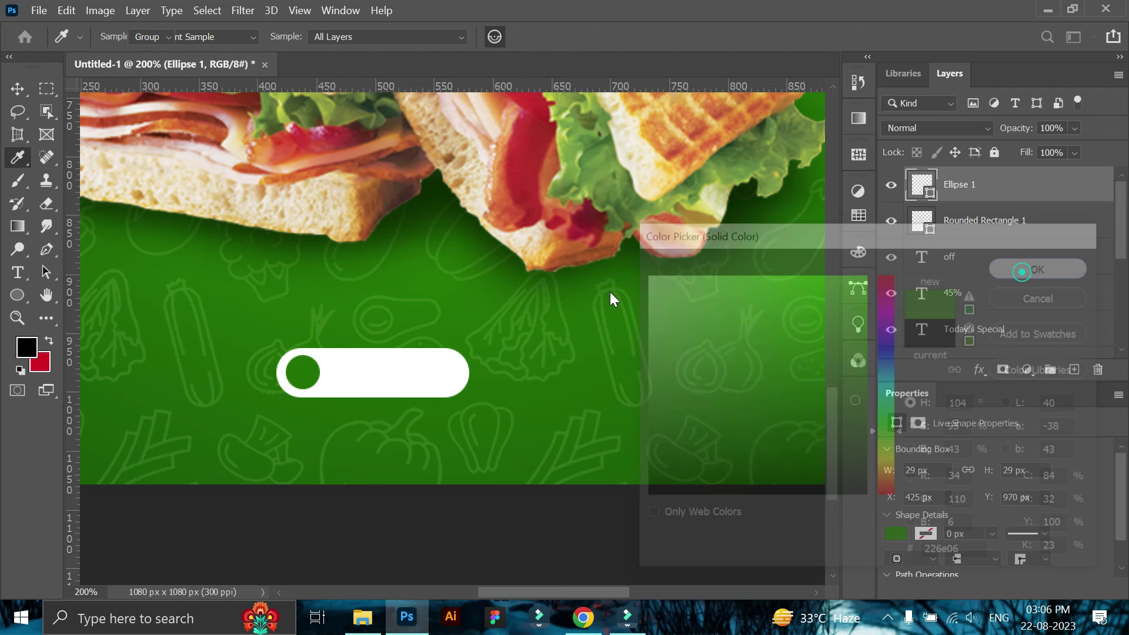
pyautogui.press('t')
pyautogui.click(377, 325)
pyautogui.write('ORDER NOW')
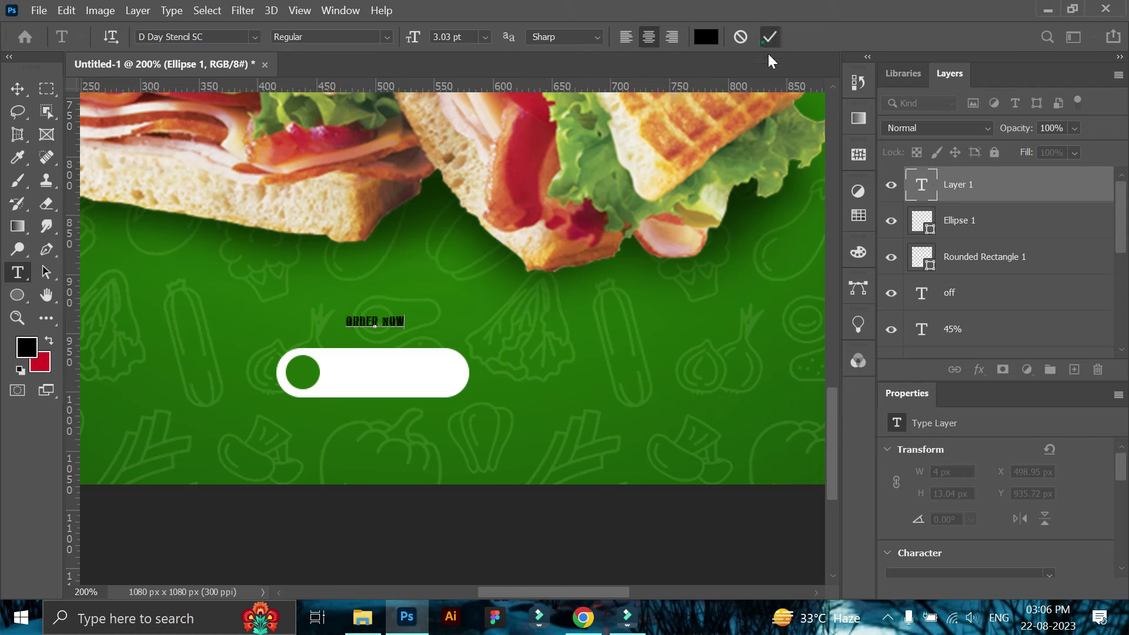
# - Commit the ORDER NOW text and set its font to Montserrat Medium
pyautogui.click(769, 37)
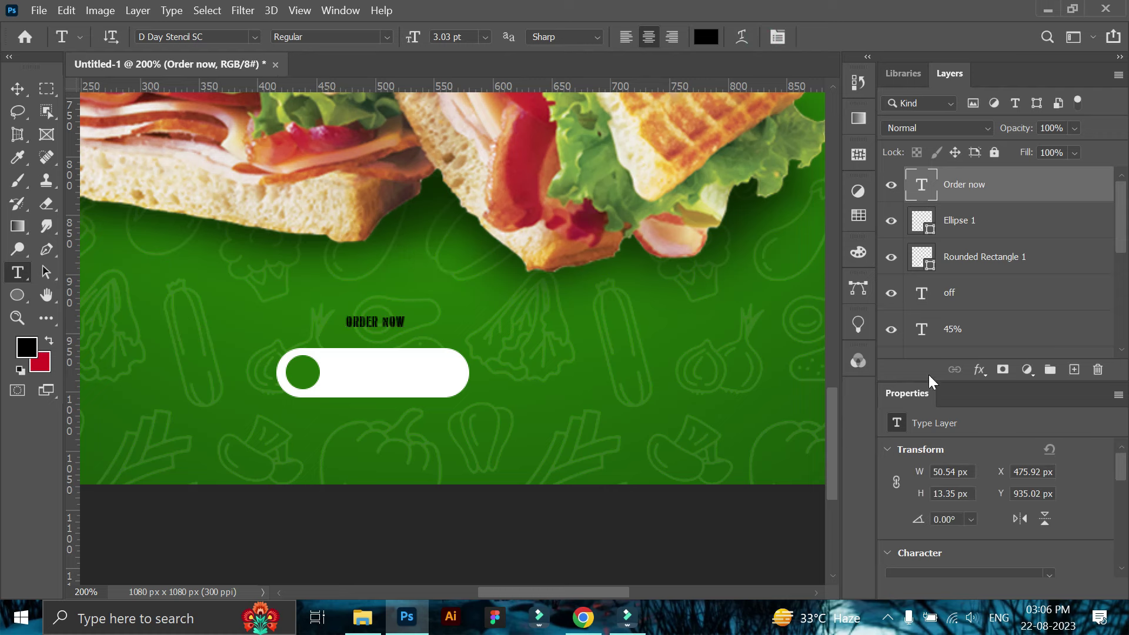
pyautogui.scroll(-2, 974, 556)
pyautogui.click(1049, 462)
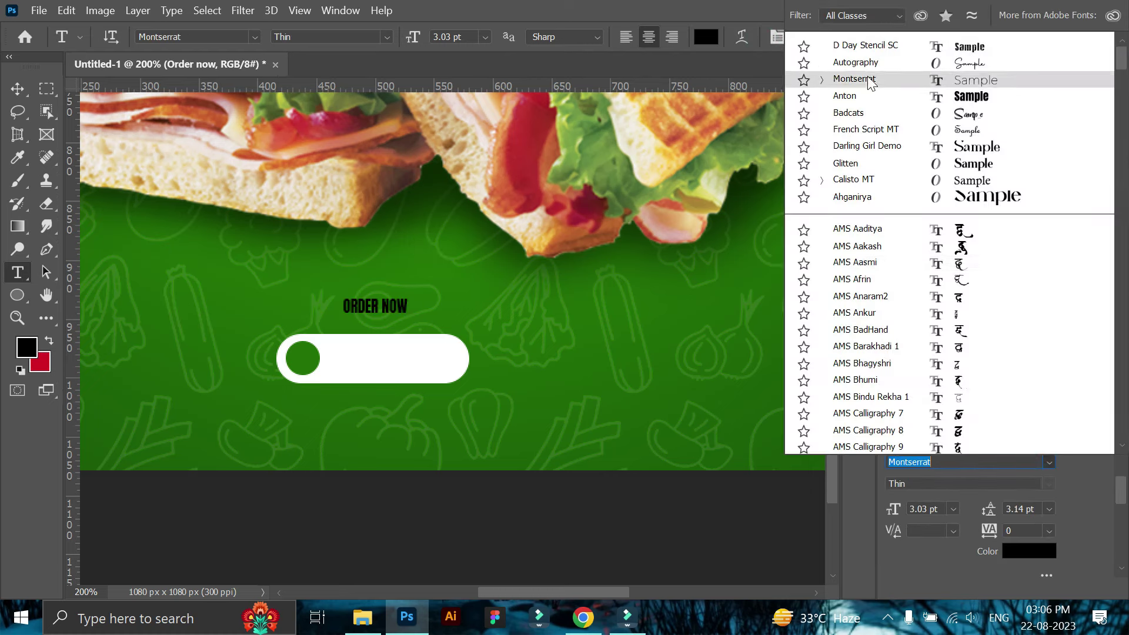
pyautogui.click(835, 78)
pyautogui.click(1048, 483)
pyautogui.click(946, 326)
pyautogui.click(1049, 483)
pyautogui.click(970, 353)
# - Move the ORDER NOW text into the white pill
pyautogui.click(18, 89)
pyautogui.moveTo(421, 313)
pyautogui.mouseDown()
pyautogui.moveTo(428, 364)
pyautogui.moveTo(445, 372)
pyautogui.mouseUp()
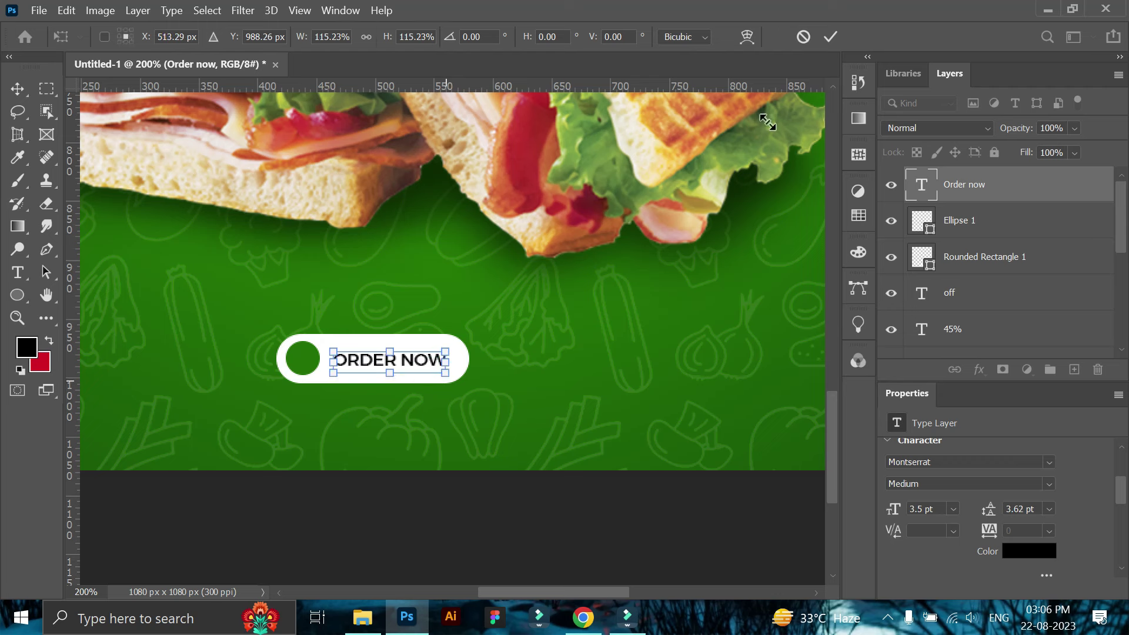
pyautogui.click(829, 37)
# - Make ORDER NOW SemiBold and shrink it slightly to fit the pill
pyautogui.doubleClick(424, 369)
pyautogui.scroll(-1, 970, 482)
pyautogui.click(941, 455)
pyautogui.click(913, 356)
pyautogui.click(447, 435)
pyautogui.click(415, 366)
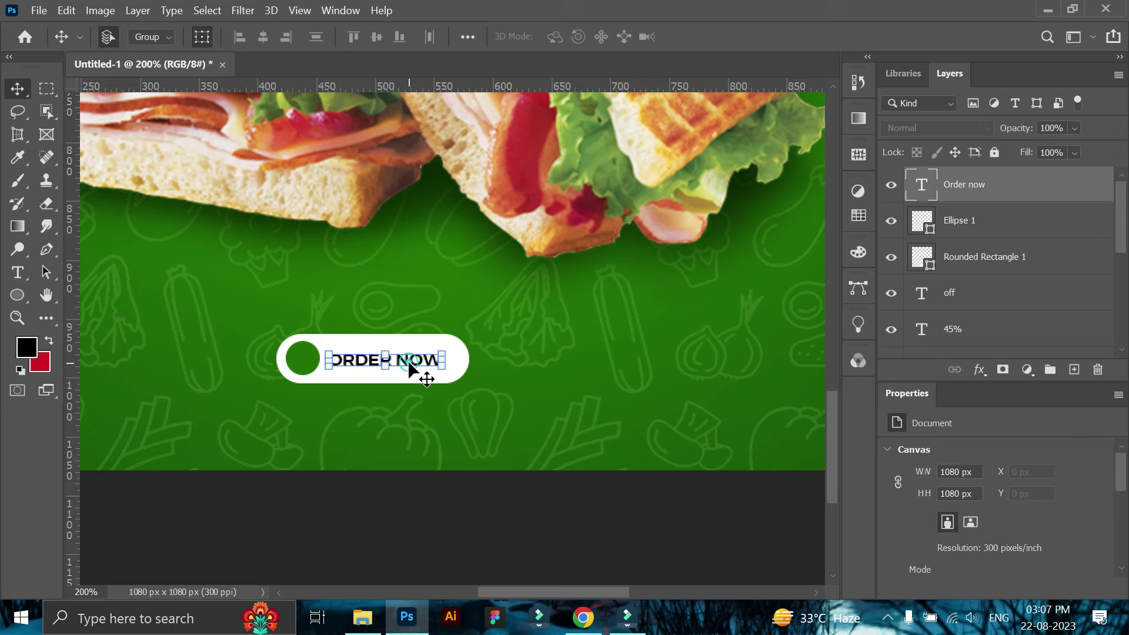
pyautogui.moveTo(440, 368)
pyautogui.mouseDown()
pyautogui.moveTo(409, 357)
pyautogui.moveTo(454, 358)
pyautogui.mouseUp()
pyautogui.click(829, 37)
# - Narrow the rounded rectangle button to about 93% width
pyautogui.click(456, 368)
pyautogui.hotkey('ctrl', 't')
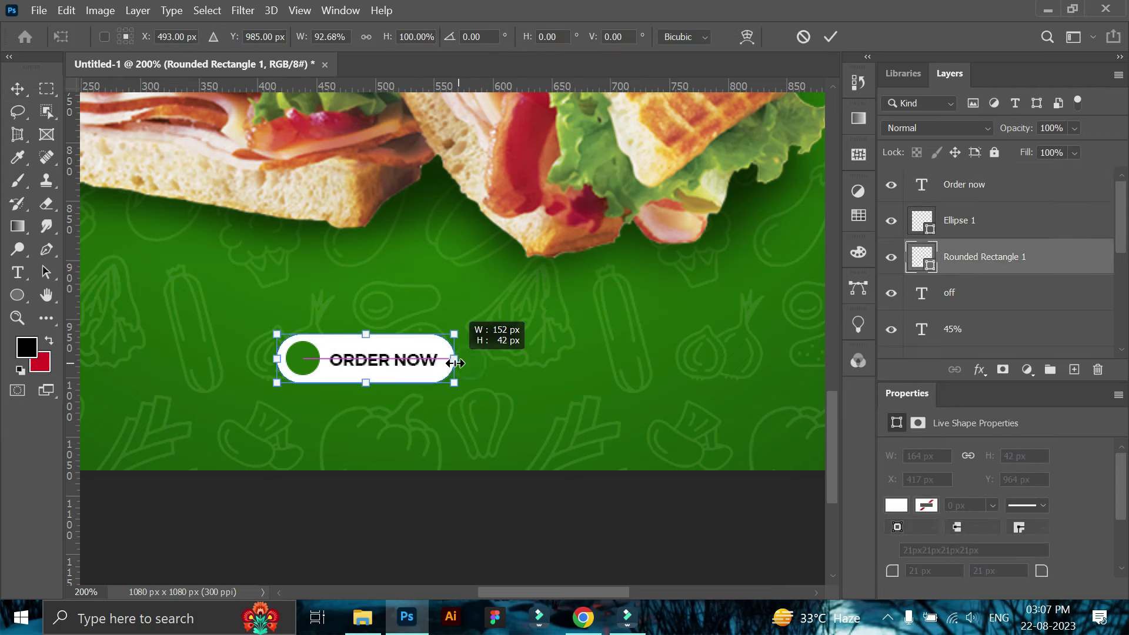
pyautogui.click(483, 491)
# - Bring the white arrow image onto the button and scale it down
pyautogui.hotkey('alt', 'Tab')
pyautogui.moveTo(350, 267); pyautogui.dragTo(376, 471)
pyautogui.moveTo(580, 158)
pyautogui.mouseDown()
pyautogui.moveTo(355, 366)
pyautogui.moveTo(309, 361)
pyautogui.moveTo(398, 474)
pyautogui.mouseUp()
# - Commit the arrow, then move and slightly shrink it into the green circle
pyautogui.click(843, 38)
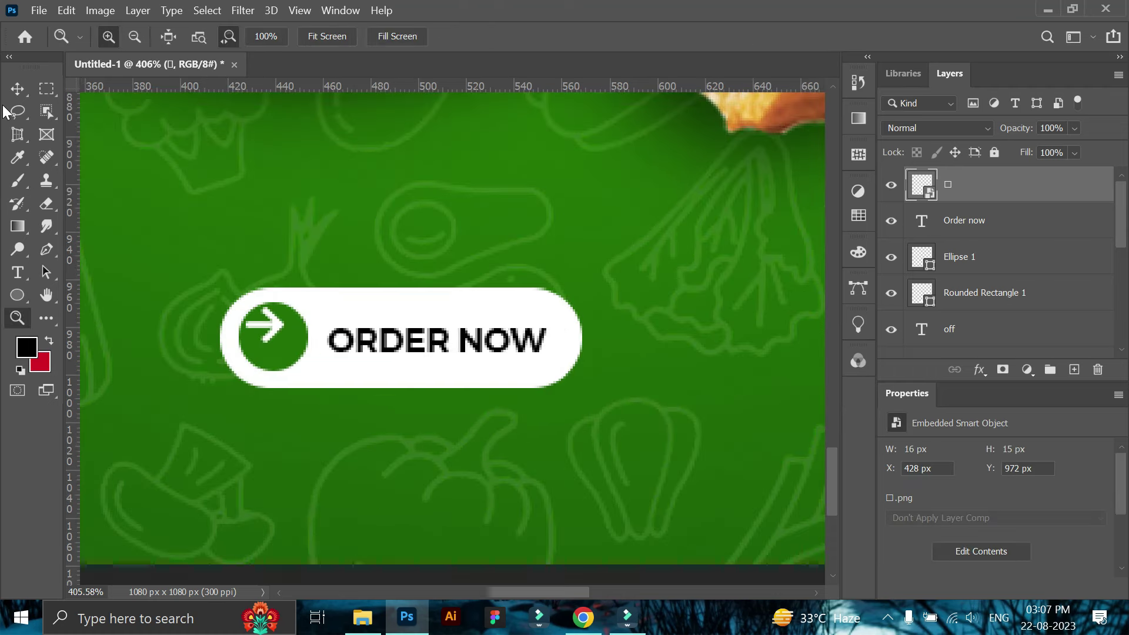
pyautogui.moveTo(286, 347)
pyautogui.mouseDown()
pyautogui.moveTo(276, 337)
pyautogui.moveTo(292, 355)
pyautogui.moveTo(275, 333)
pyautogui.mouseUp()
pyautogui.hotkey('ctrl', 't')
pyautogui.click(843, 36)
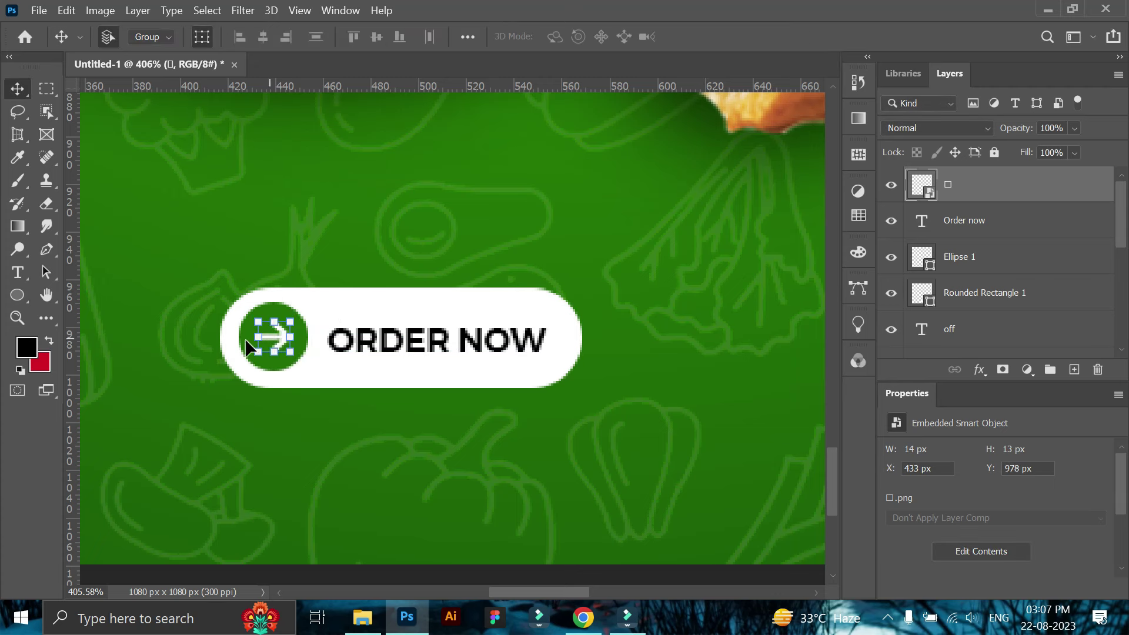
pyautogui.press('z')
# - Scale the whole ORDER NOW button to about 134% and centre it lower
pyautogui.moveTo(412, 400)
pyautogui.mouseDown()
pyautogui.moveTo(372, 356)
pyautogui.moveTo(537, 467)
pyautogui.mouseUp()
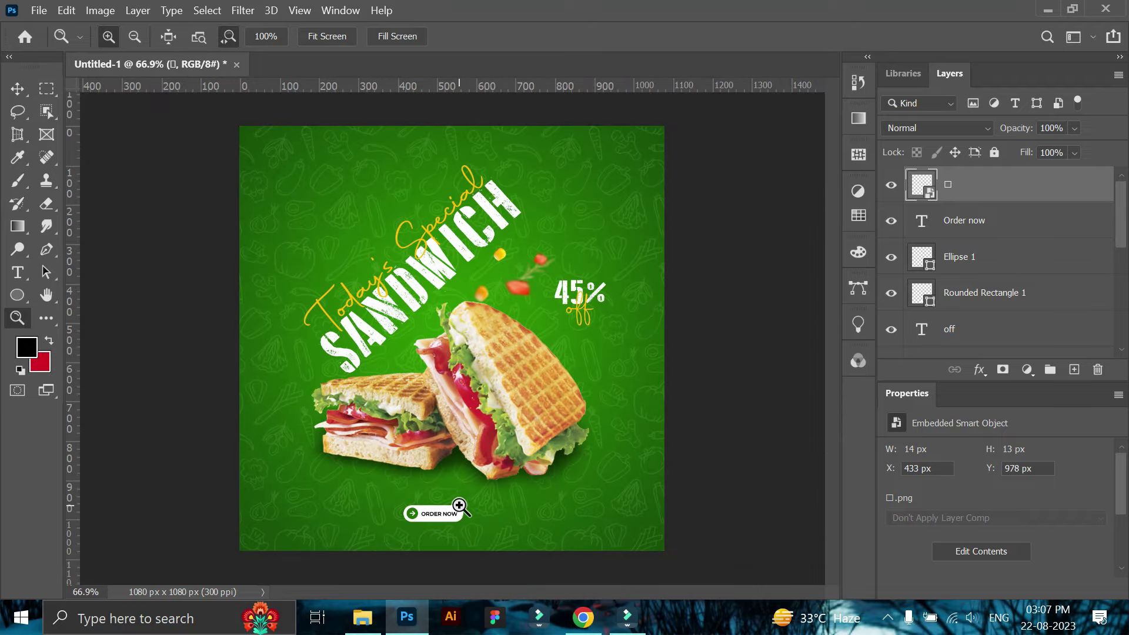
pyautogui.press('v')
pyautogui.moveTo(466, 532)
pyautogui.mouseDown()
pyautogui.moveTo(481, 537)
pyautogui.moveTo(477, 527)
pyautogui.mouseUp()
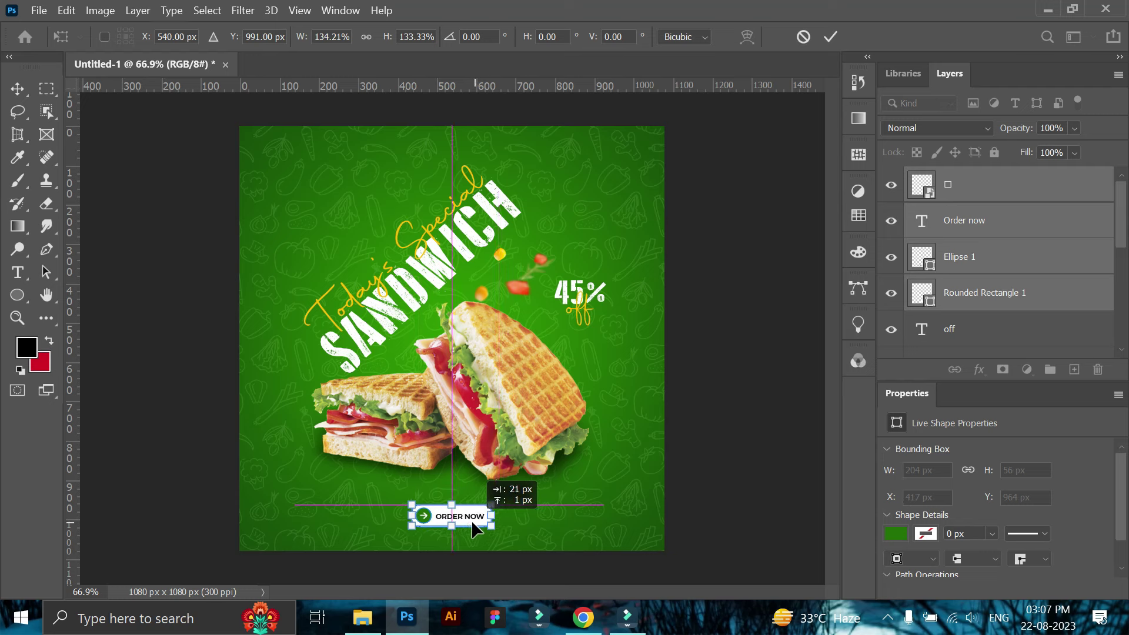
pyautogui.press('Return')
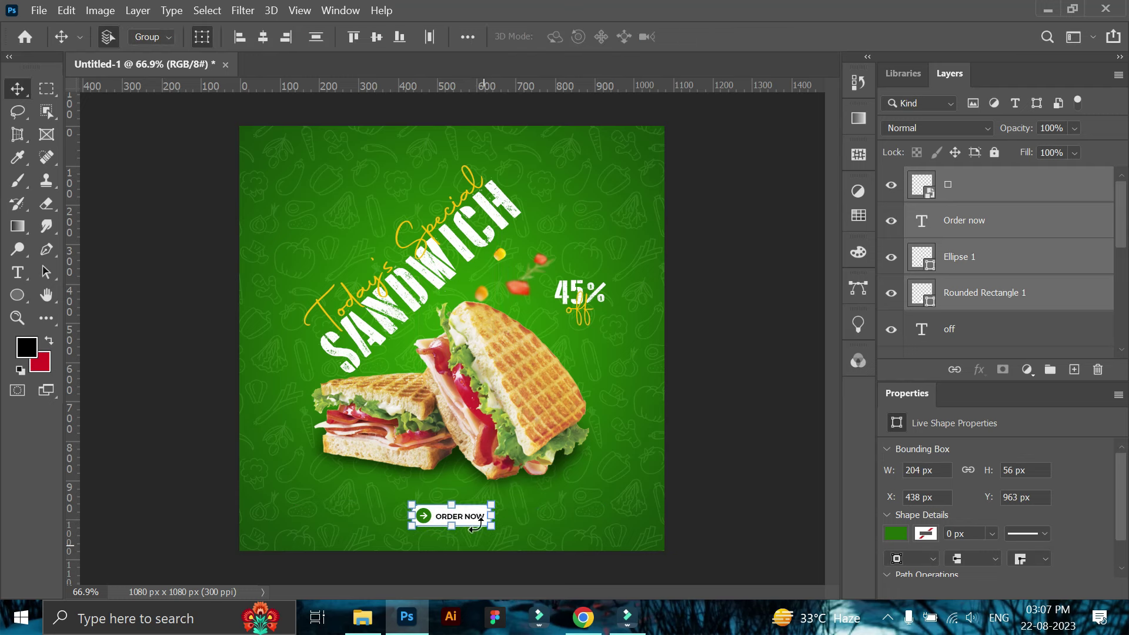
pyautogui.moveTo(466, 518); pyautogui.dragTo(467, 522)
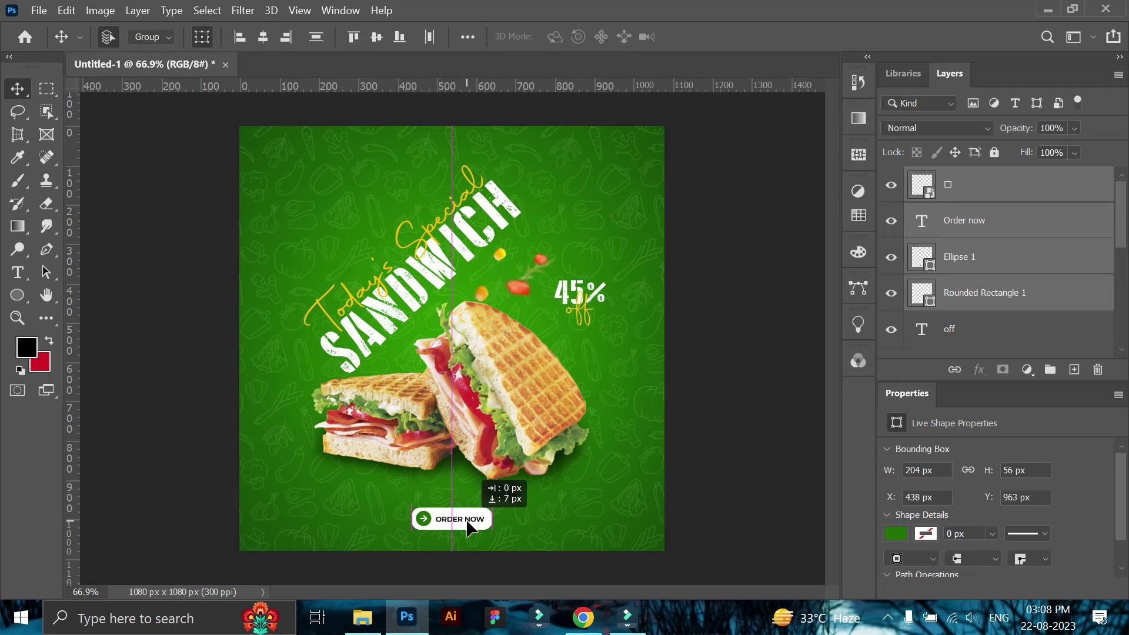
pyautogui.click(743, 484)
pyautogui.press('z')
pyautogui.click(448, 545)
# - Nudge the ORDER NOW text into place and enlarge it slightly
pyautogui.press('v')
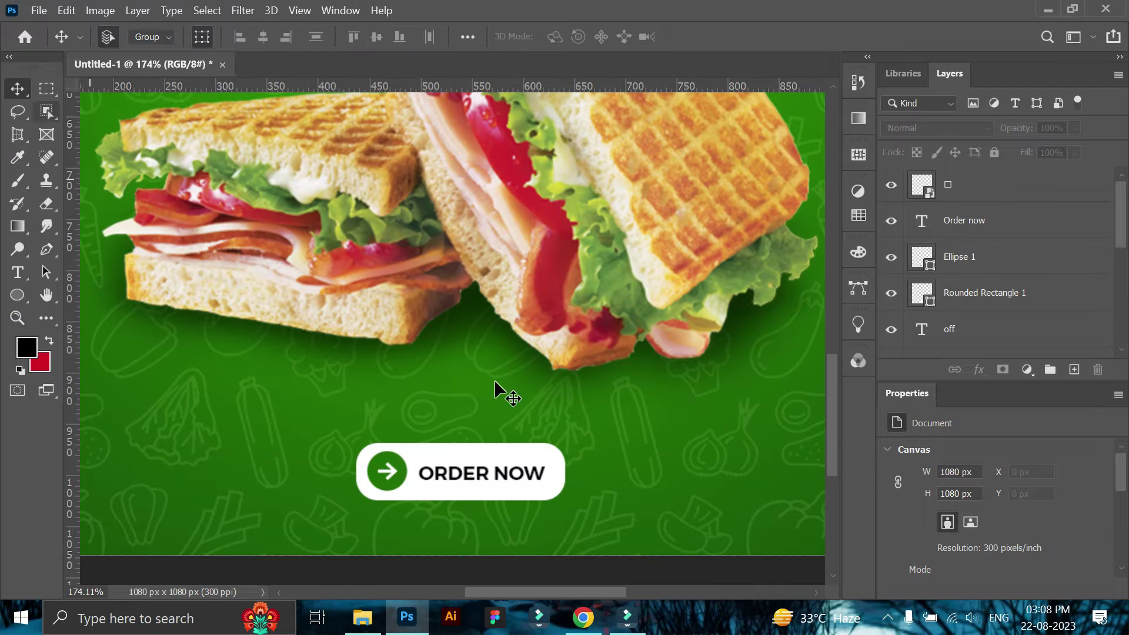
pyautogui.click(9, 322)
pyautogui.click(474, 537)
pyautogui.press('v')
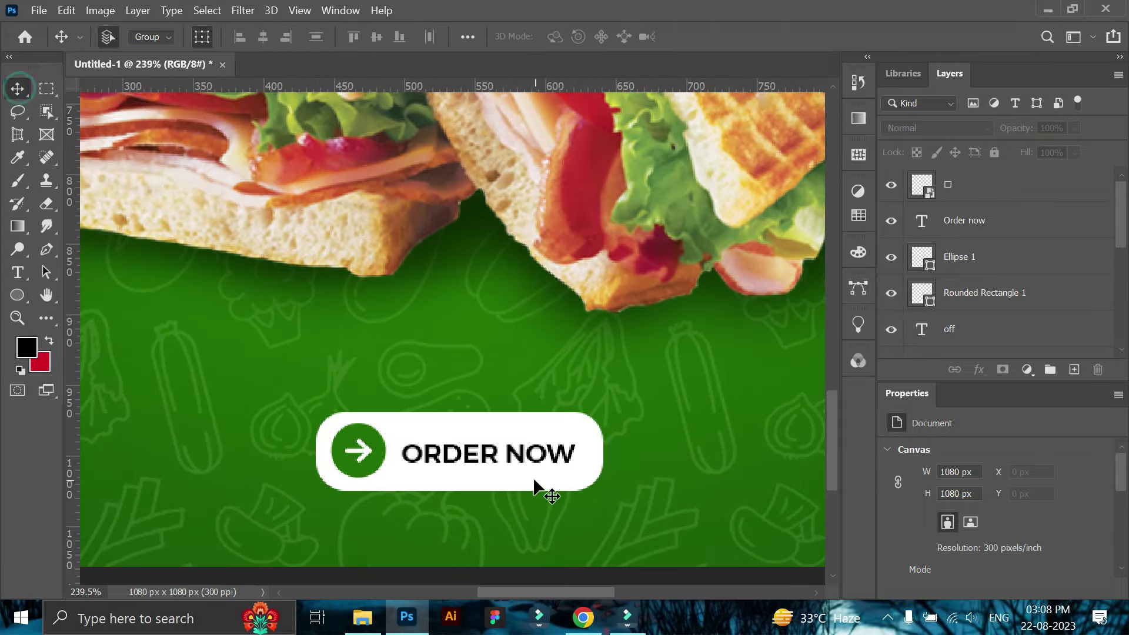
pyautogui.click(532, 458)
pyautogui.press('Up')
pyautogui.press('Left')
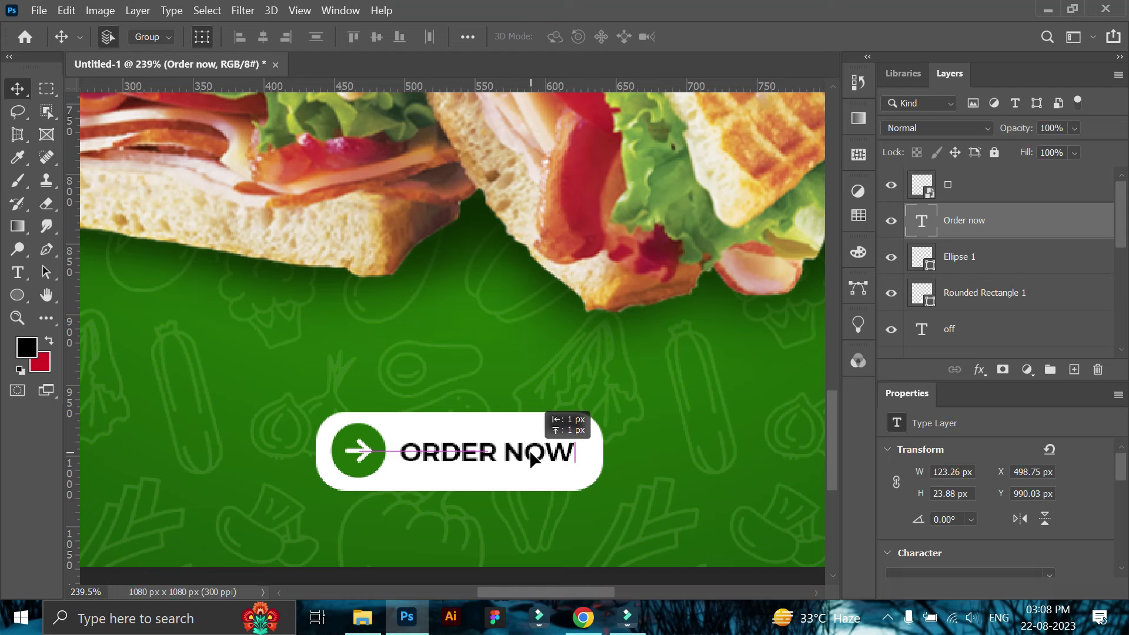
pyautogui.moveTo(533, 458); pyautogui.dragTo(485, 462)
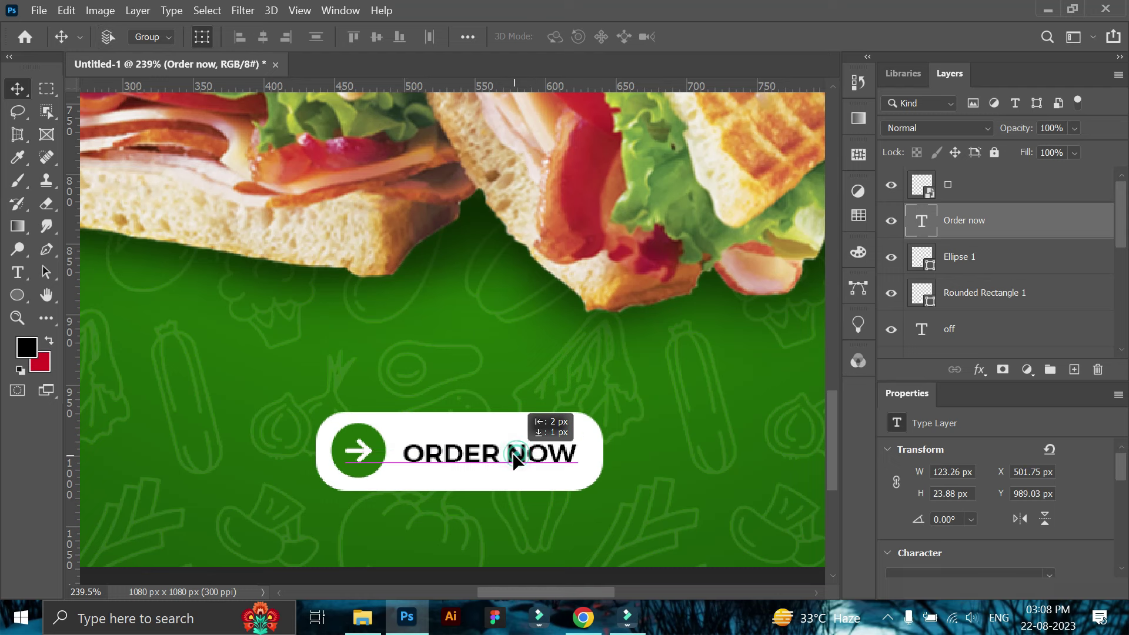
pyautogui.moveTo(578, 442)
pyautogui.mouseDown()
pyautogui.moveTo(548, 466)
pyautogui.moveTo(588, 437)
pyautogui.mouseUp()
pyautogui.click(17, 318)
# - Check the full poster, then select the button's rounded rectangle
pyautogui.press('v')
pyautogui.press('z')
pyautogui.scroll(-5, 544, 473)
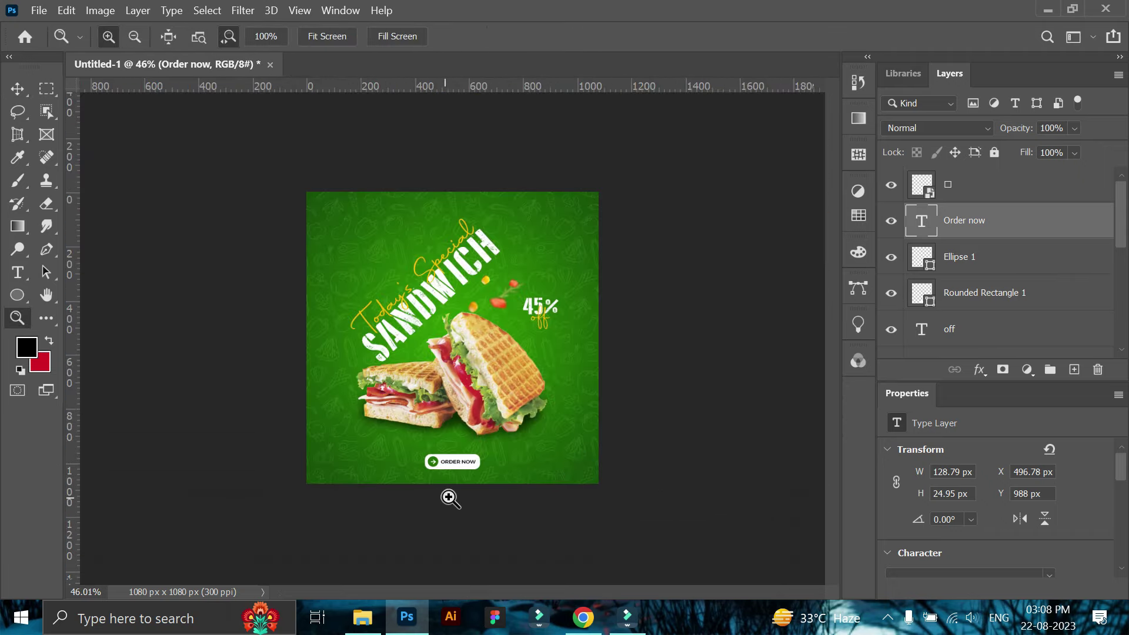
pyautogui.moveTo(450, 498); pyautogui.dragTo(506, 537)
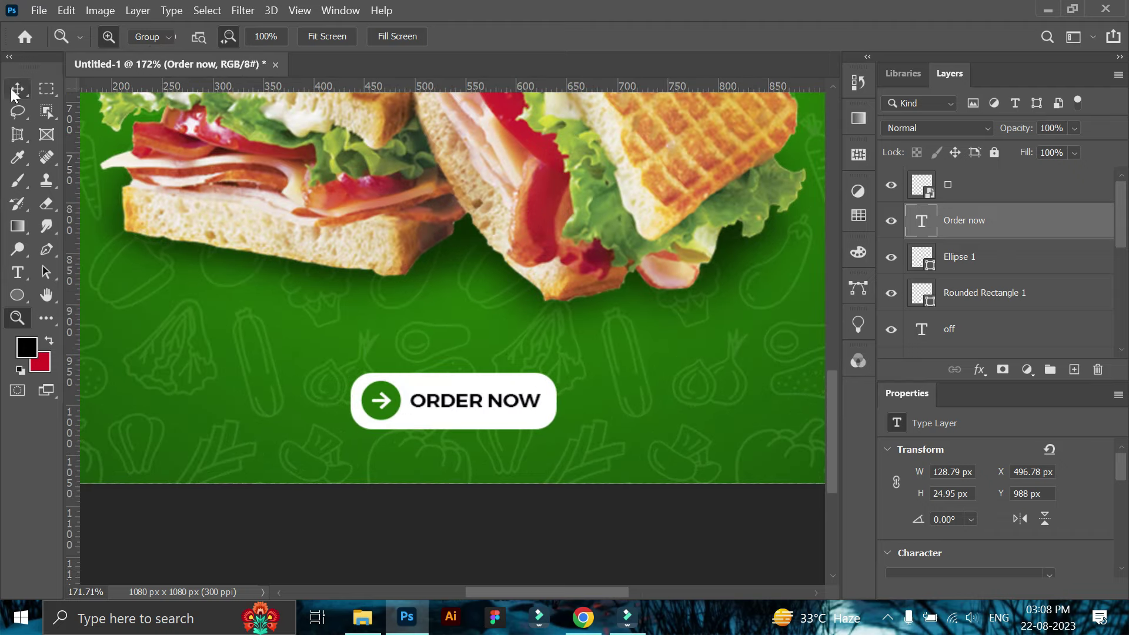
pyautogui.click(14, 94)
pyautogui.click(372, 424)
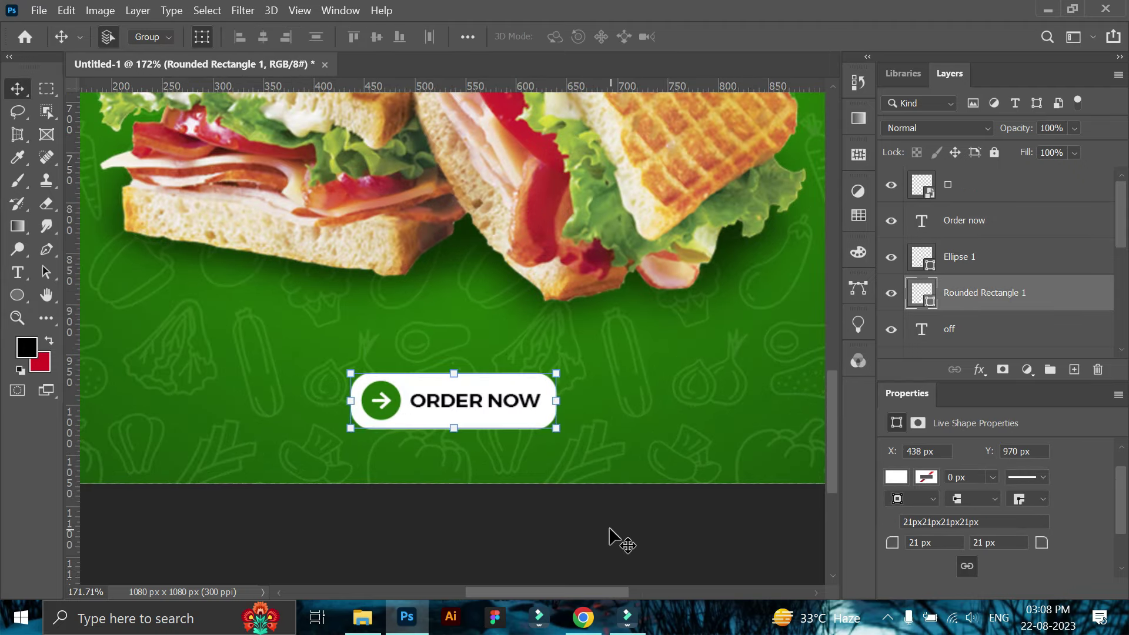
pyautogui.click(638, 538)
# - Stack the green Ellipse 1 circle above the text layer and reposition it slightly
pyautogui.press('z')
pyautogui.moveTo(316, 420); pyautogui.dragTo(337, 447)
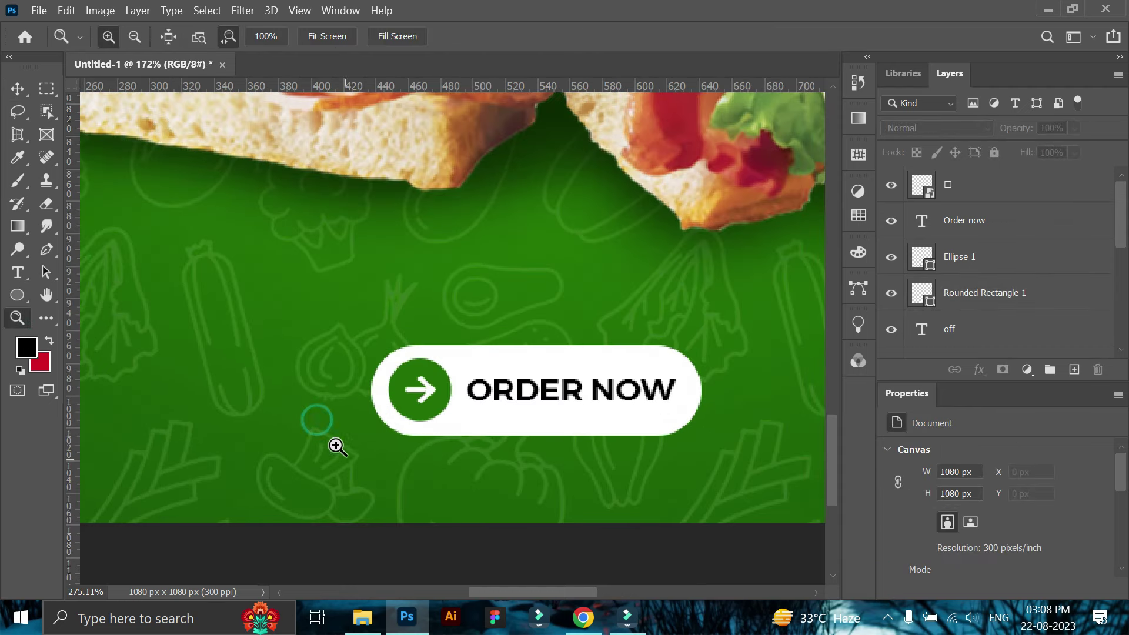
pyautogui.press('v')
pyautogui.click(447, 400)
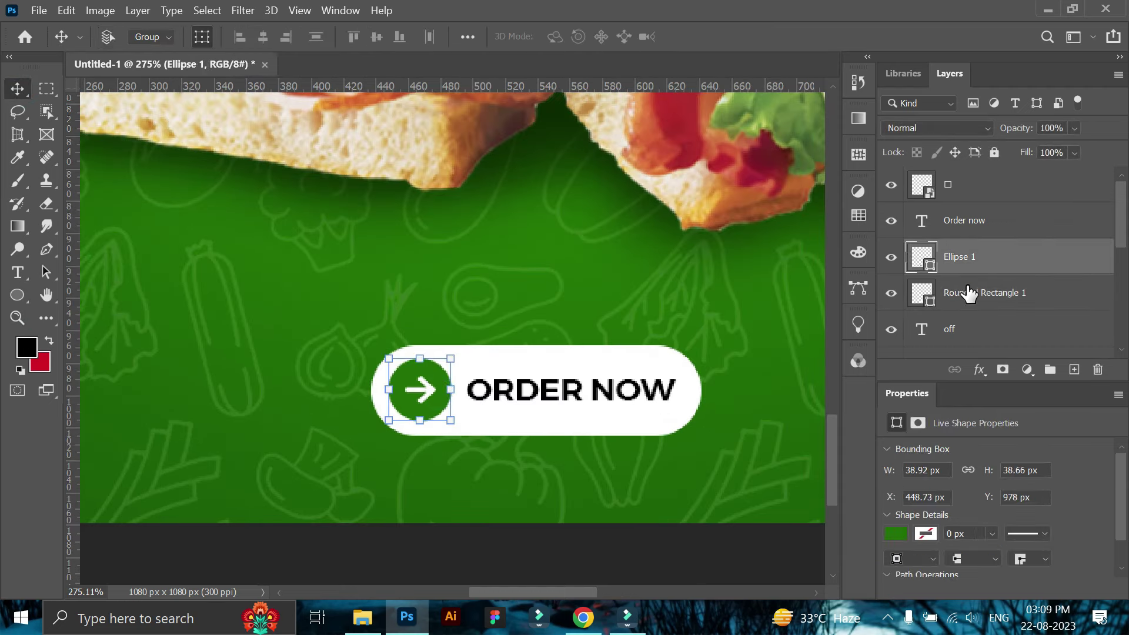
pyautogui.moveTo(950, 223); pyautogui.dragTo(951, 203)
pyautogui.moveTo(442, 407); pyautogui.dragTo(438, 405)
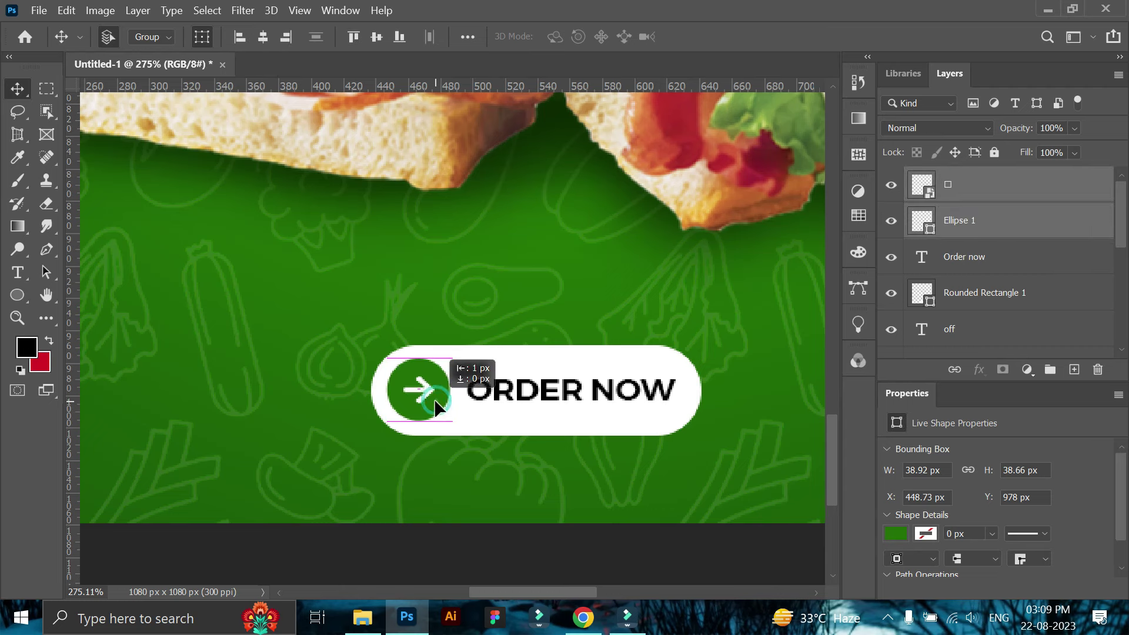
# - Set the button rectangle's corner radius to 22 px
pyautogui.keyDown('alt'); pyautogui.click(478, 428); pyautogui.keyUp('alt')
pyautogui.press('v')
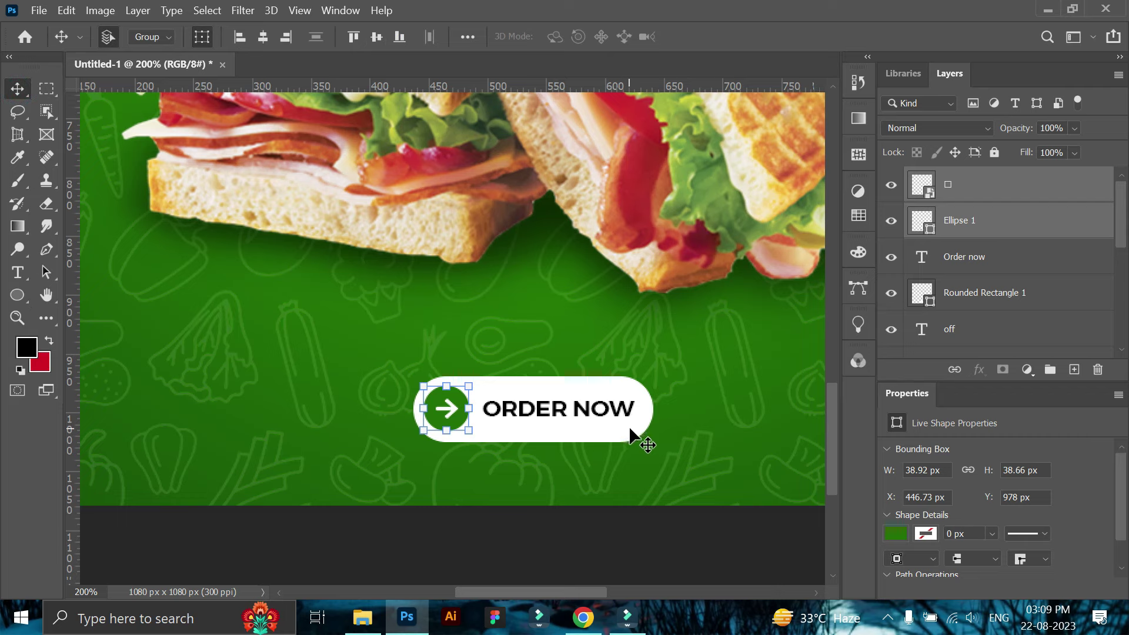
pyautogui.click(629, 425)
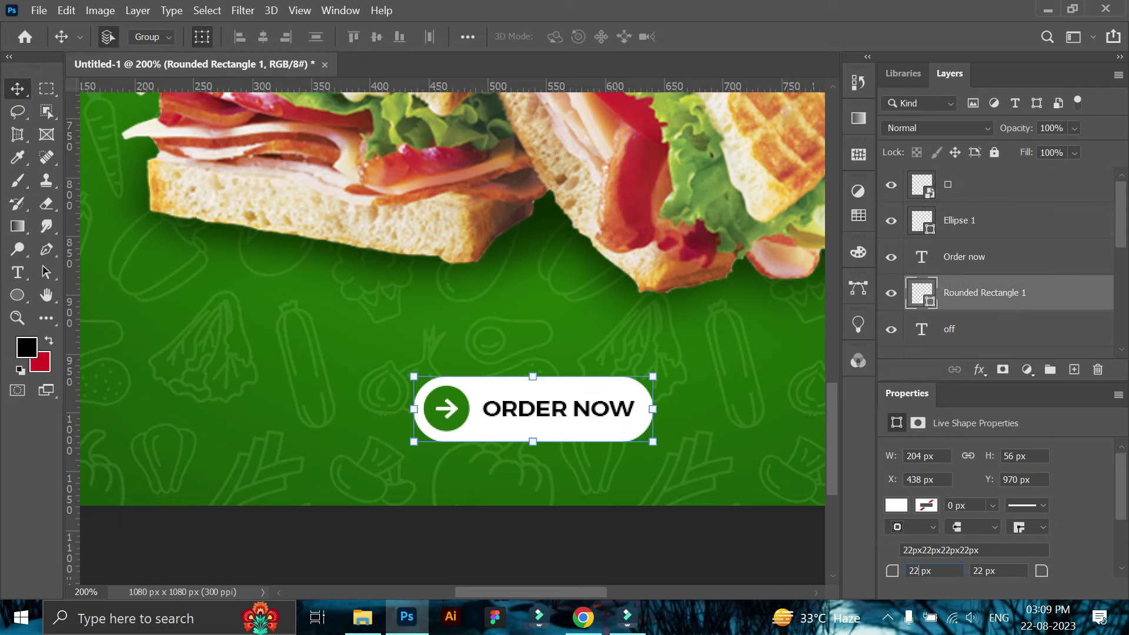
# - Place the Leaf 1 image onto the poster as a smart object
pyautogui.press('z')
pyautogui.scroll(-5, 599, 532)
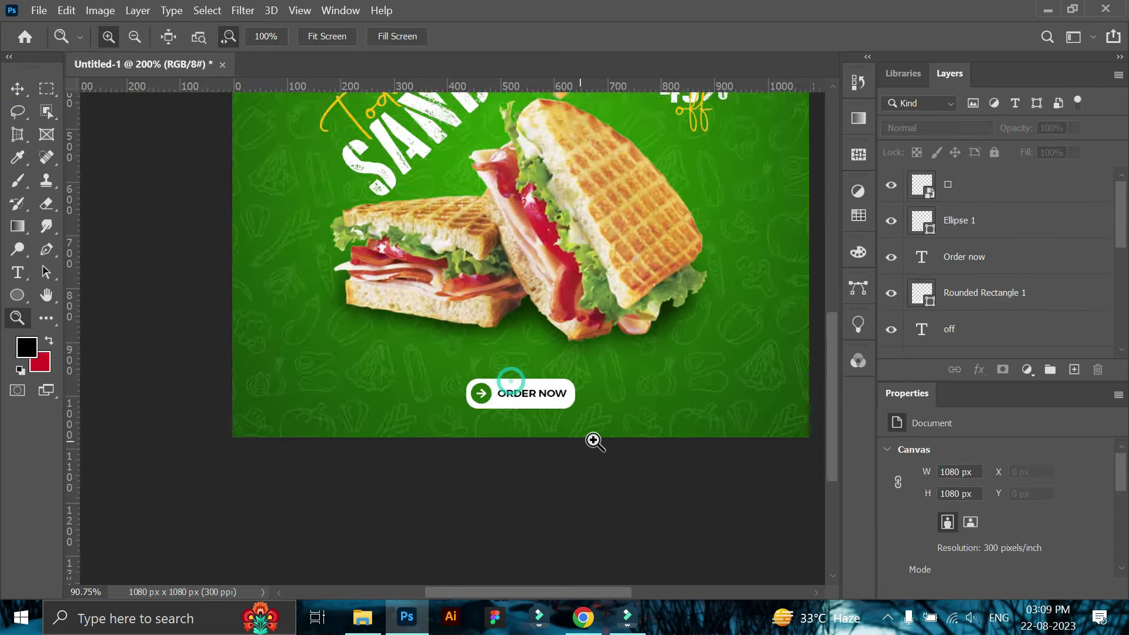
pyautogui.click(373, 620)
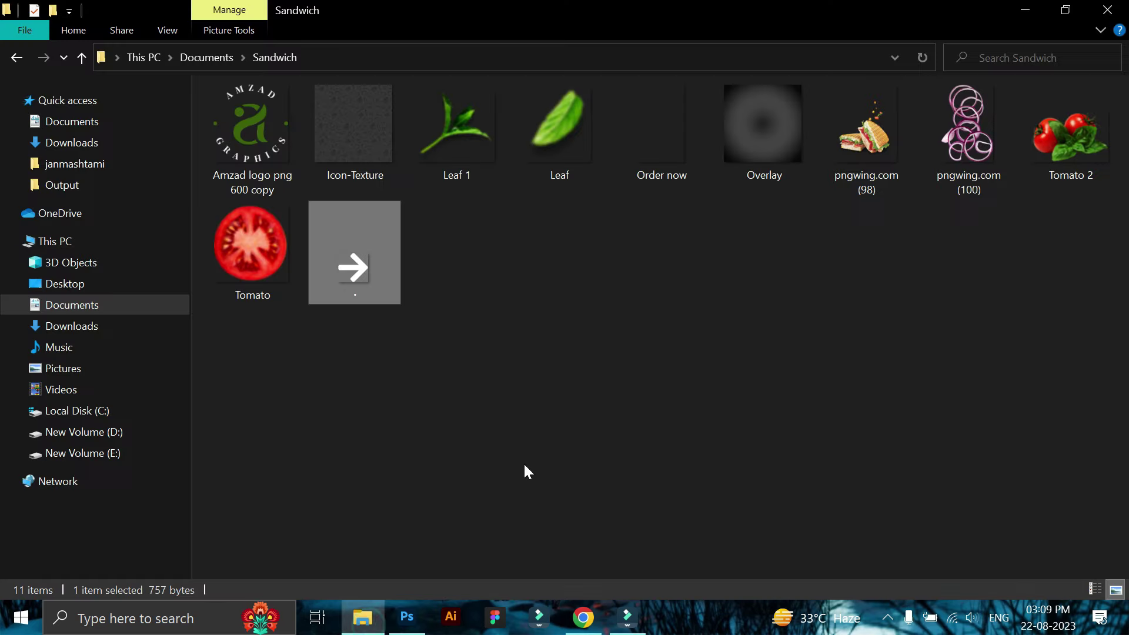
pyautogui.moveTo(439, 179); pyautogui.dragTo(380, 442)
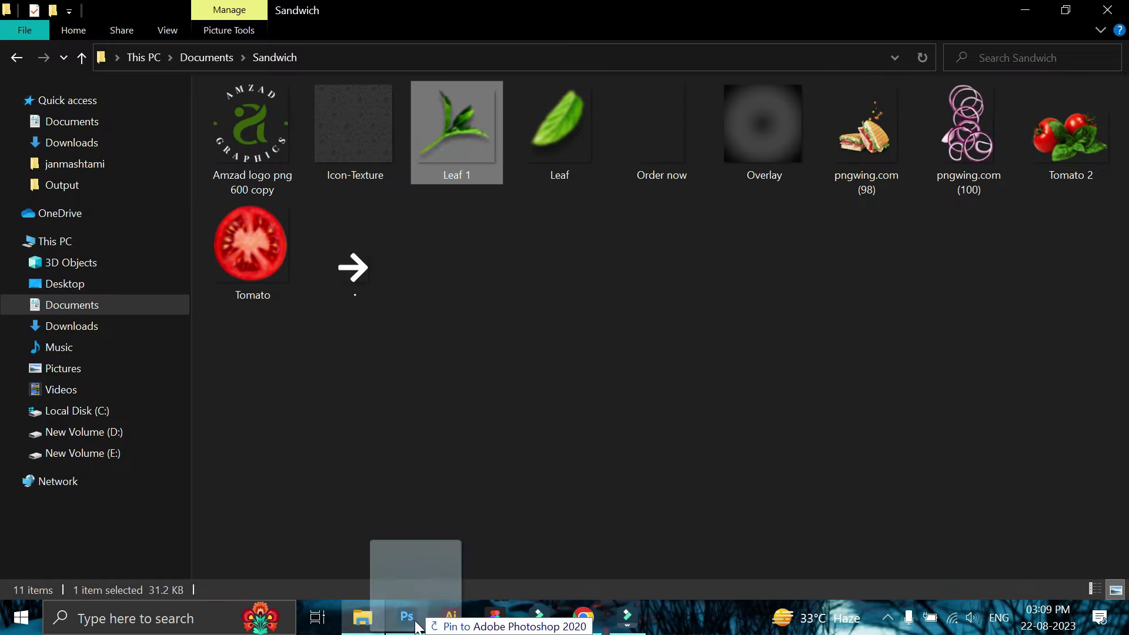
pyautogui.click(844, 36)
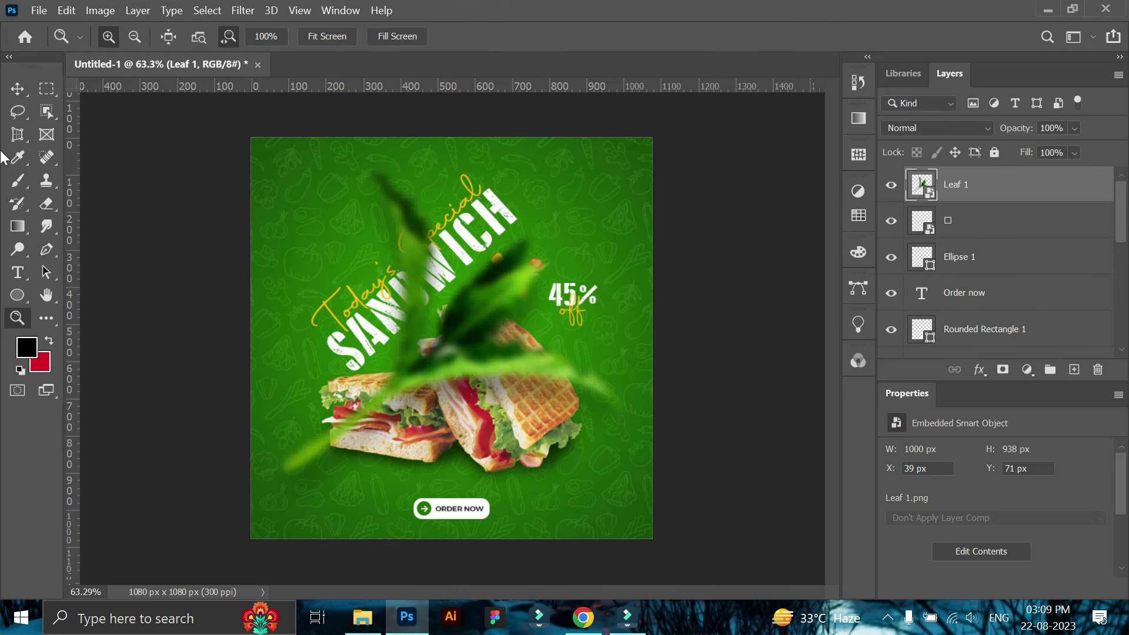
# - Shrink Leaf 1 to about 48%, tilt it 2.6° and tuck it into the left edge
pyautogui.moveTo(315, 323); pyautogui.dragTo(189, 286)
pyautogui.hotkey('ctrl', 't')
pyautogui.moveTo(504, 474); pyautogui.dragTo(330, 305)
pyautogui.moveTo(295, 223); pyautogui.dragTo(296, 255)
pyautogui.moveTo(359, 144); pyautogui.dragTo(364, 137)
pyautogui.moveTo(325, 337); pyautogui.dragTo(316, 328)
pyautogui.moveTo(268, 276); pyautogui.dragTo(277, 276)
pyautogui.press('Return')
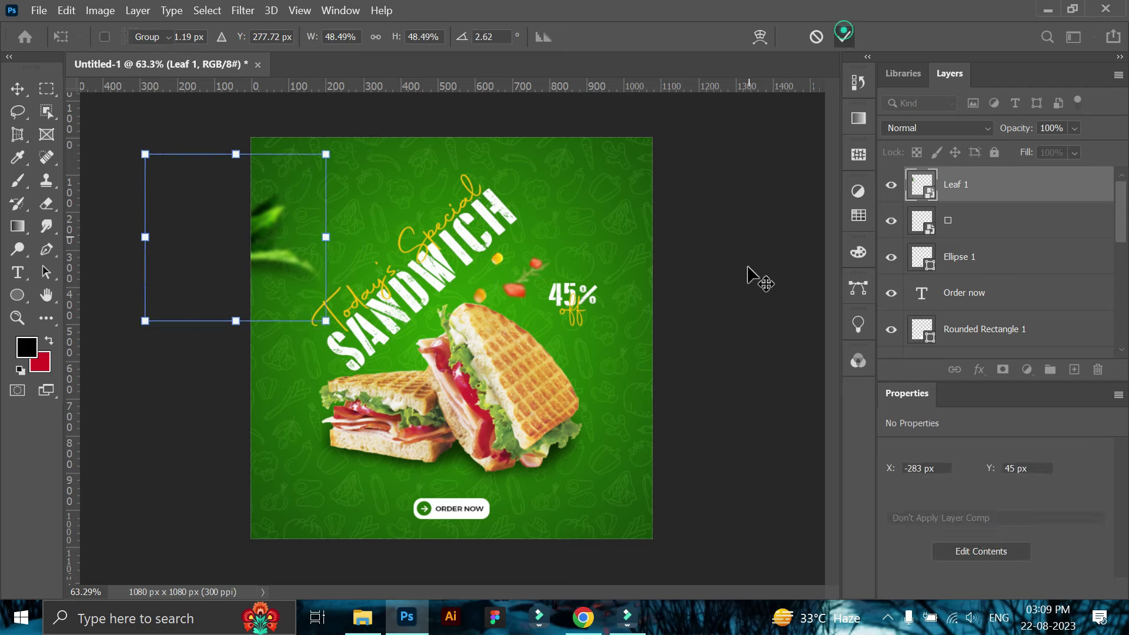
pyautogui.click(749, 272)
pyautogui.click(291, 259)
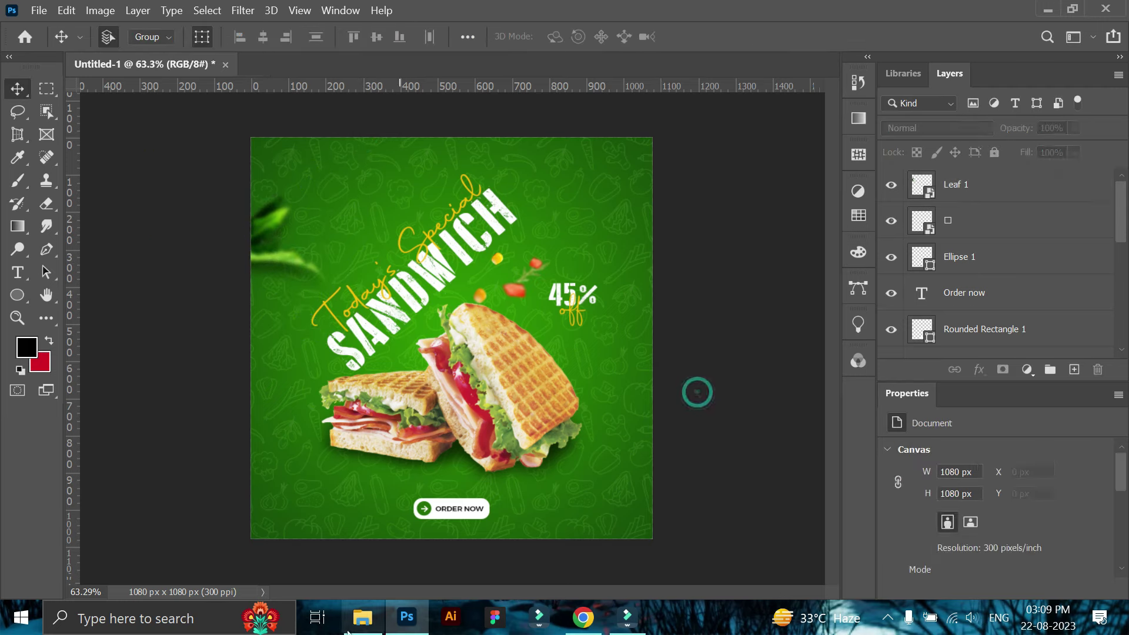
# - Add a second Leaf 1 rotated -100°, scaled down toward the right side
pyautogui.hotkey('alt', 'Tab')
pyautogui.moveTo(423, 117); pyautogui.dragTo(651, 423)
pyautogui.moveTo(664, 334); pyautogui.dragTo(588, 130)
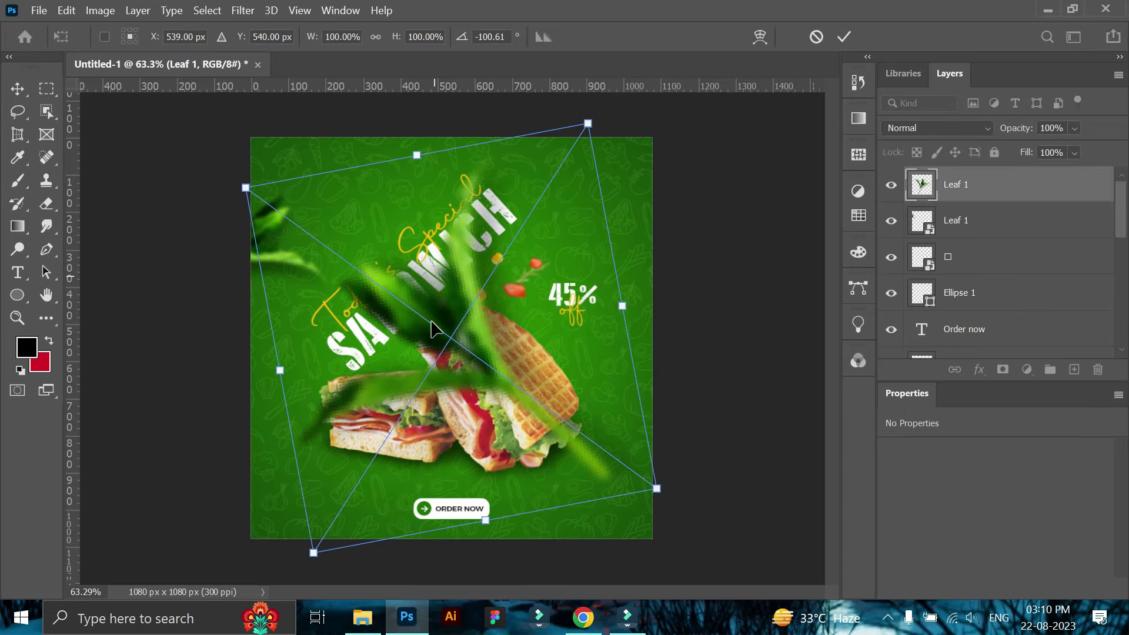
pyautogui.moveTo(429, 341); pyautogui.dragTo(600, 347)
pyautogui.moveTo(819, 315)
pyautogui.mouseDown()
pyautogui.moveTo(686, 353)
pyautogui.moveTo(708, 346)
pyautogui.moveTo(708, 357)
pyautogui.mouseUp()
pyautogui.press('Return')
pyautogui.click(733, 492)
pyautogui.hotkey('alt', 'Tab')
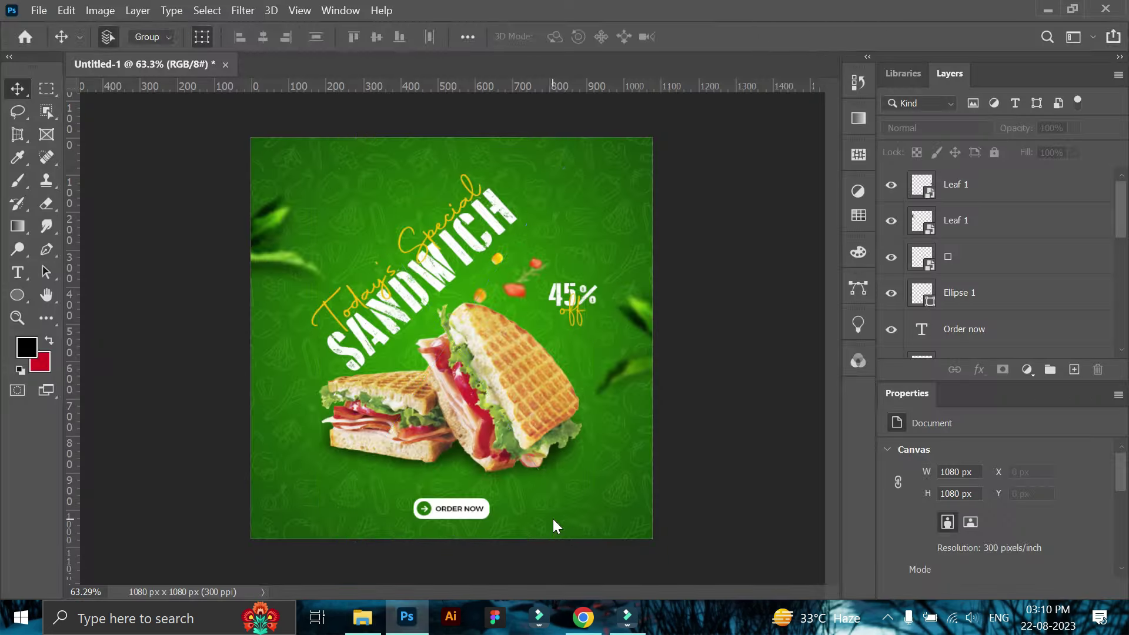
# - Place the onion rings at bottom-right, scaled to about 25% and tilted -2.5°
pyautogui.moveTo(973, 200); pyautogui.dragTo(552, 519)
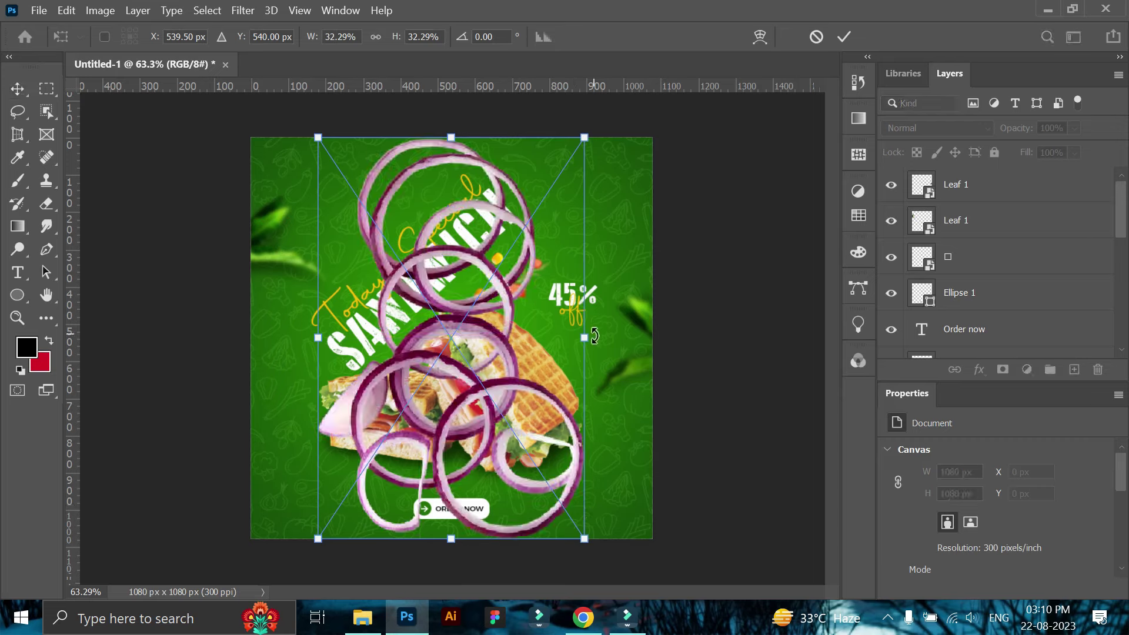
pyautogui.moveTo(568, 329); pyautogui.dragTo(706, 585)
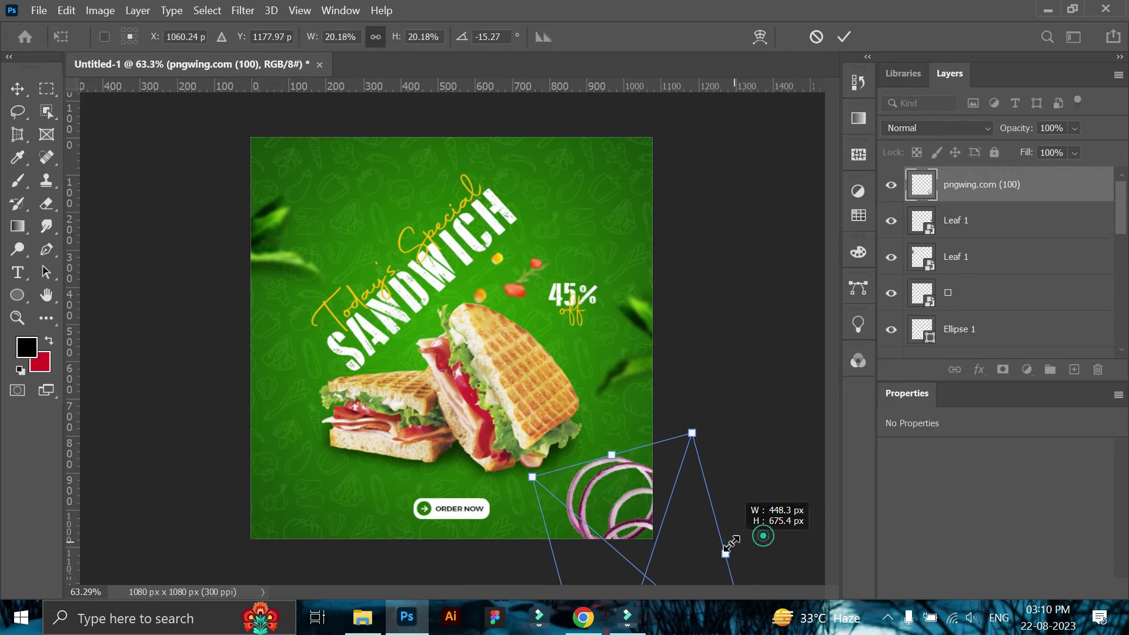
pyautogui.moveTo(704, 584); pyautogui.dragTo(695, 554)
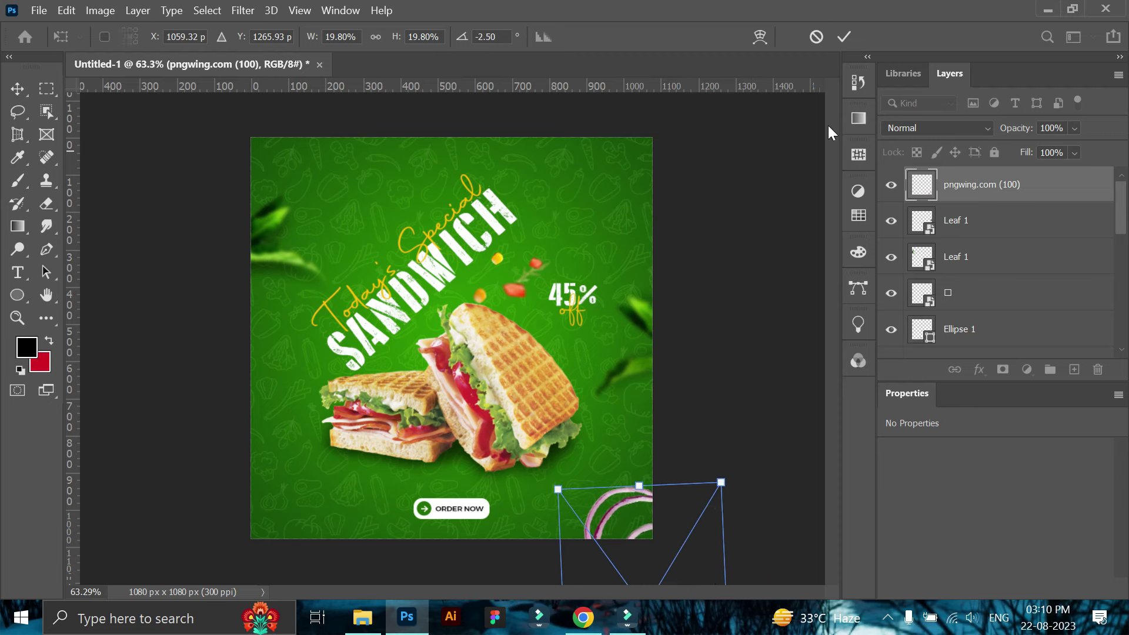
pyautogui.click(844, 37)
# - Fine-tune the onion rings' size in the corner, then nudge the sandwich down-right
pyautogui.hotkey('ctrl', 't')
pyautogui.moveTo(647, 406); pyautogui.dragTo(667, 563)
pyautogui.moveTo(645, 468); pyautogui.dragTo(647, 456)
pyautogui.moveTo(647, 511); pyautogui.dragTo(652, 533)
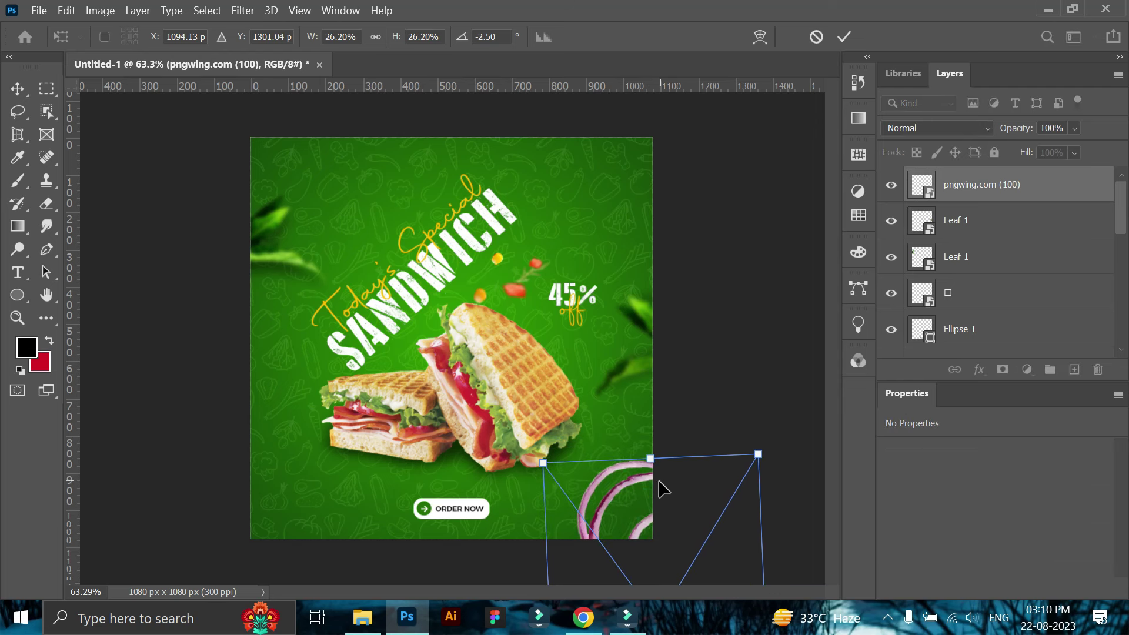
pyautogui.moveTo(654, 461); pyautogui.dragTo(652, 466)
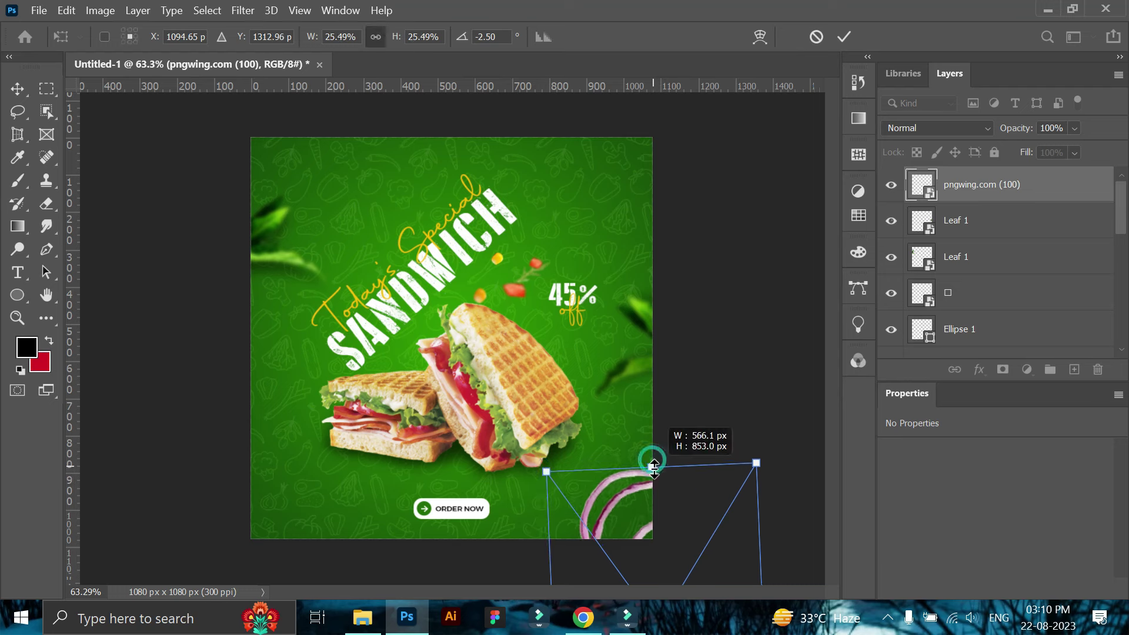
pyautogui.click(844, 37)
pyautogui.click(710, 405)
pyautogui.moveTo(519, 410); pyautogui.dragTo(529, 416)
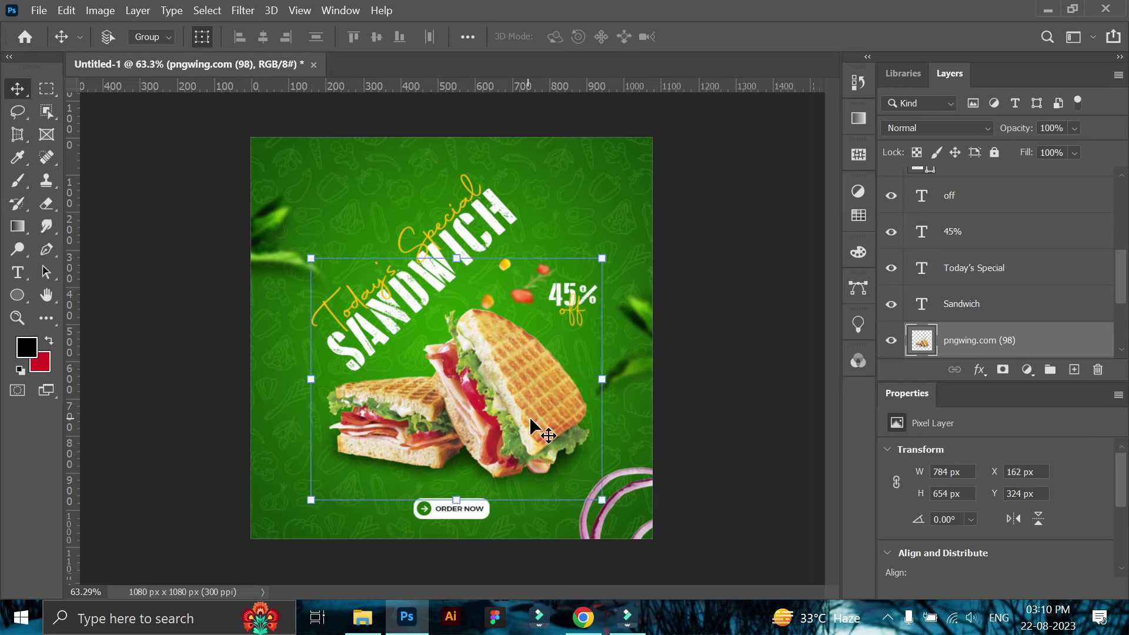
# - Move the Today's Special and SANDWICH title lines slightly down-right
pyautogui.click(748, 390)
pyautogui.click(971, 267)
pyautogui.keyDown('ctrl'); pyautogui.click(970, 306); pyautogui.keyUp('ctrl')
pyautogui.moveTo(465, 253); pyautogui.dragTo(477, 259)
# - Enlarge the 45% and off text layers to 111%
pyautogui.click(970, 195)
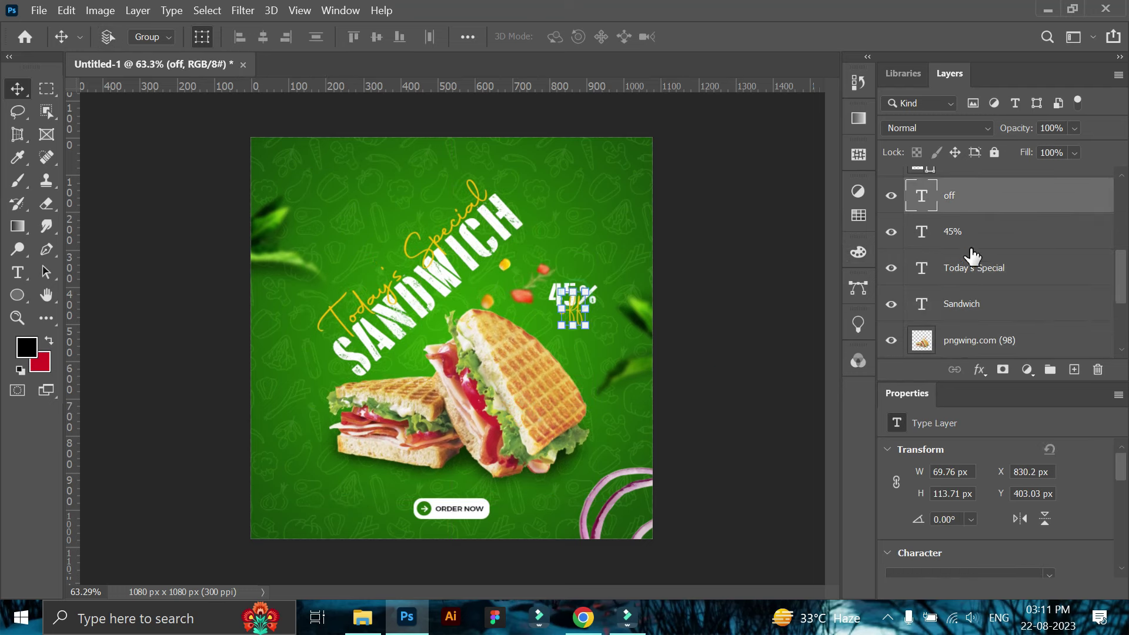
pyautogui.keyDown('ctrl'); pyautogui.click(970, 231); pyautogui.keyUp('ctrl')
pyautogui.moveTo(597, 328); pyautogui.dragTo(603, 336)
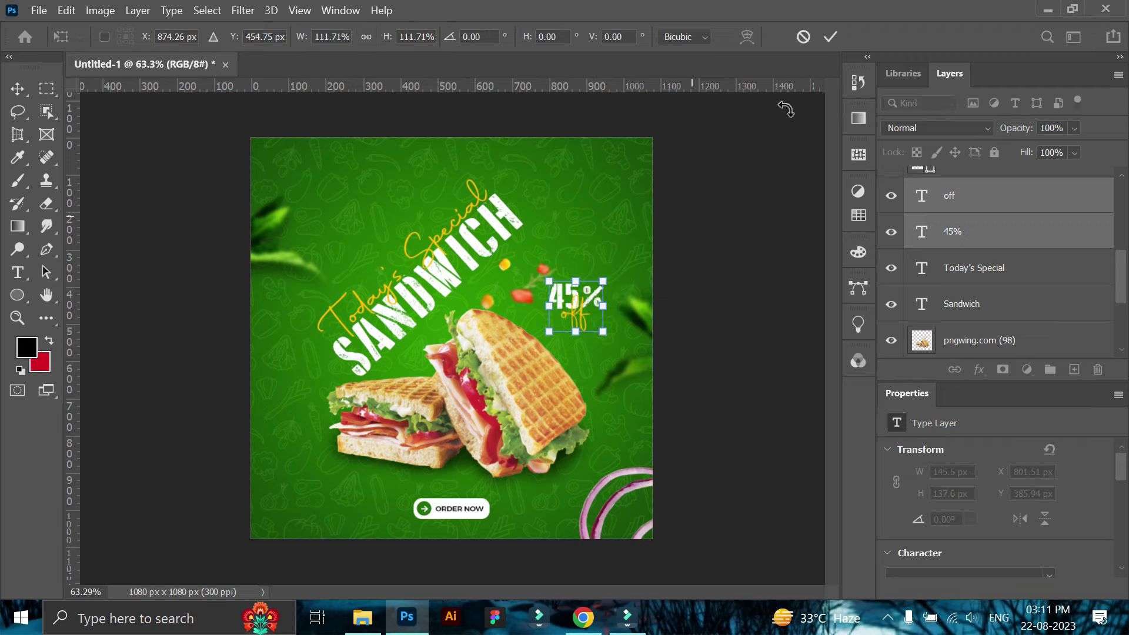
pyautogui.click(830, 37)
pyautogui.click(719, 381)
# - Place Tomato 2 as a small garnish in the bottom-left corner
pyautogui.hotkey('alt', 'Tab')
pyautogui.moveTo(1056, 161)
pyautogui.mouseDown()
pyautogui.moveTo(408, 591)
pyautogui.moveTo(390, 463)
pyautogui.mouseUp()
pyautogui.moveTo(652, 206); pyautogui.dragTo(406, 367)
pyautogui.moveTo(366, 436); pyautogui.dragTo(290, 532)
pyautogui.moveTo(330, 464); pyautogui.dragTo(347, 453)
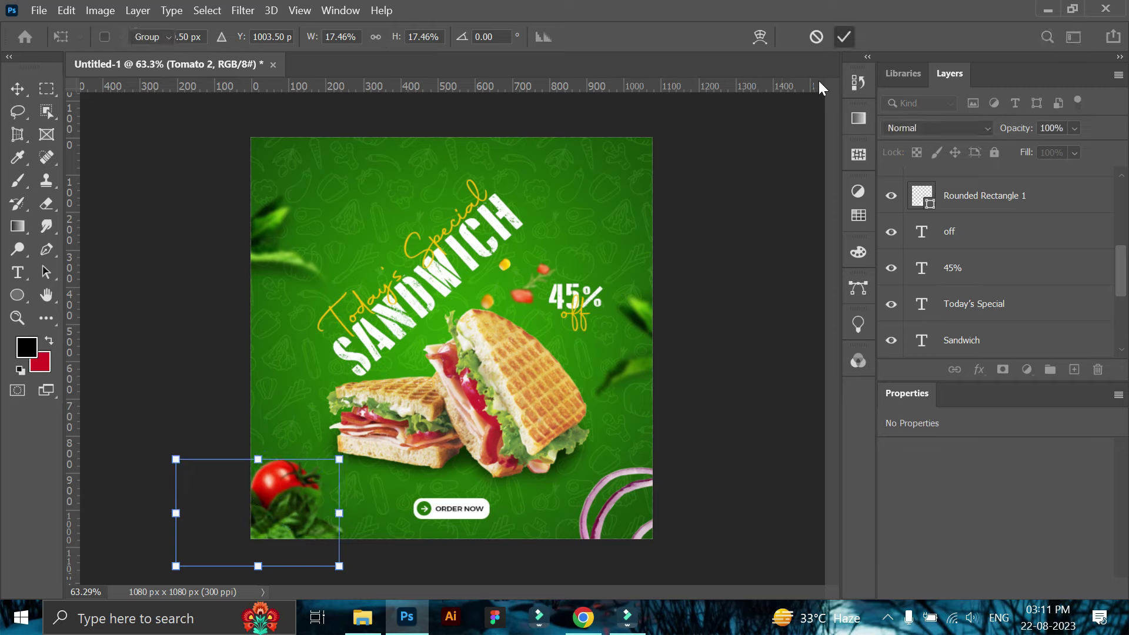
pyautogui.click(369, 561)
pyautogui.click(361, 625)
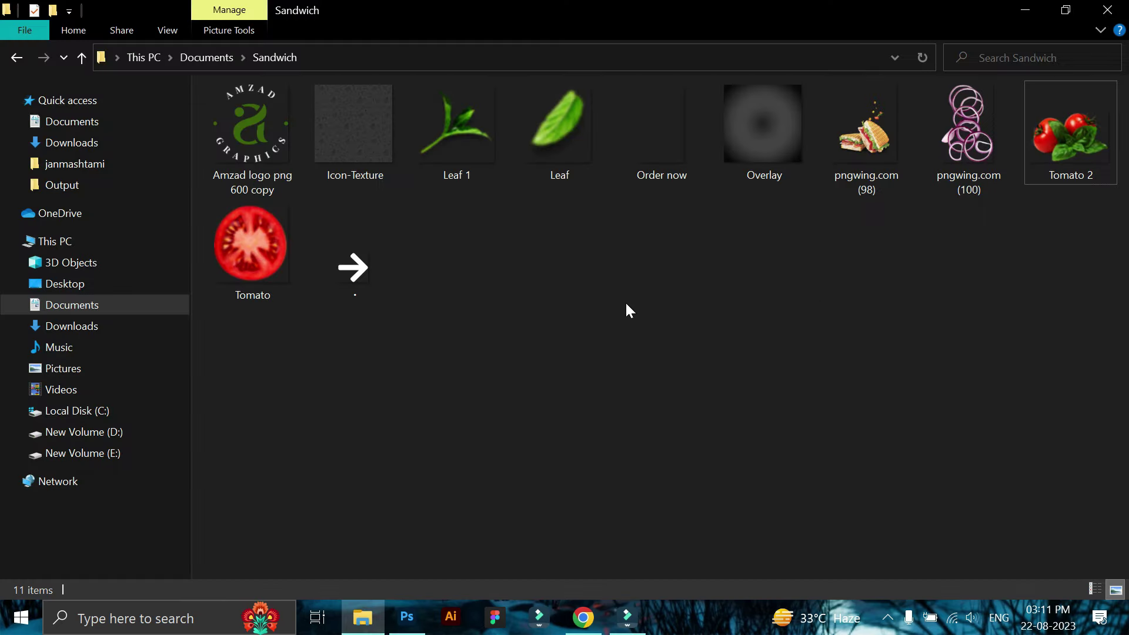
# - Add a small Leaf image floating near the top of the poster
pyautogui.moveTo(574, 176); pyautogui.dragTo(411, 292)
pyautogui.moveTo(473, 335)
pyautogui.mouseDown()
pyautogui.moveTo(406, 282)
pyautogui.moveTo(359, 209)
pyautogui.moveTo(373, 199)
pyautogui.mouseUp()
pyautogui.click(843, 37)
# - Place the circular logo image, scaled down, in the top-left corner
pyautogui.hotkey('alt', 'Tab')
pyautogui.moveTo(253, 141)
pyautogui.mouseDown()
pyautogui.moveTo(410, 605)
pyautogui.moveTo(451, 338)
pyautogui.mouseUp()
pyautogui.moveTo(651, 537); pyautogui.dragTo(310, 201)
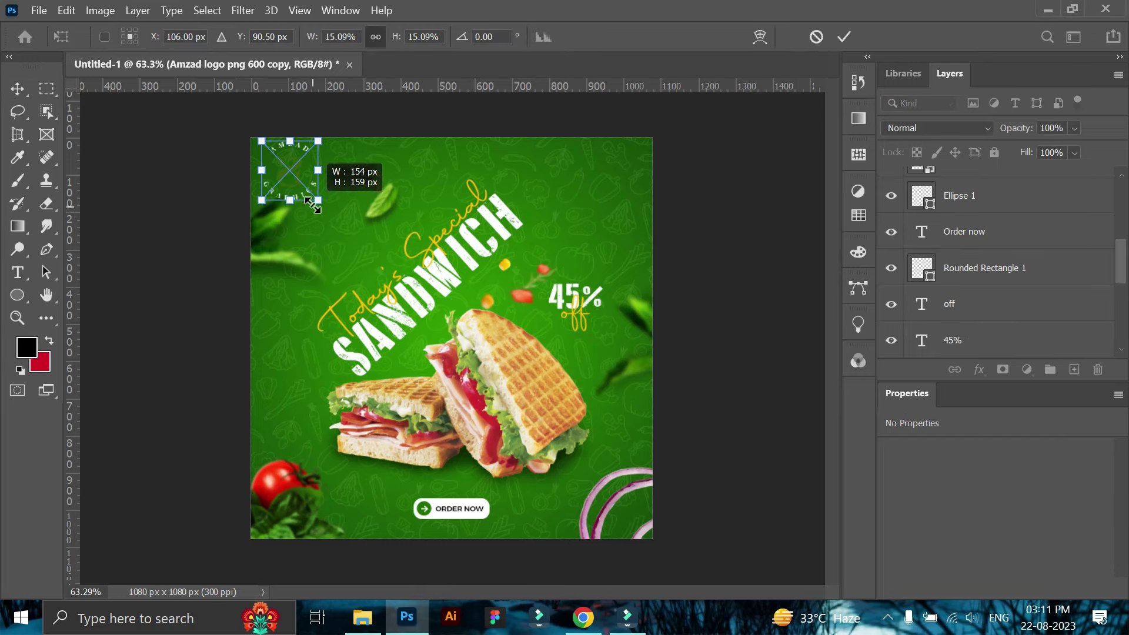
pyautogui.click(844, 36)
# - Apply a white Color Overlay effect to the logo
pyautogui.click(979, 369)
pyautogui.click(1012, 497)
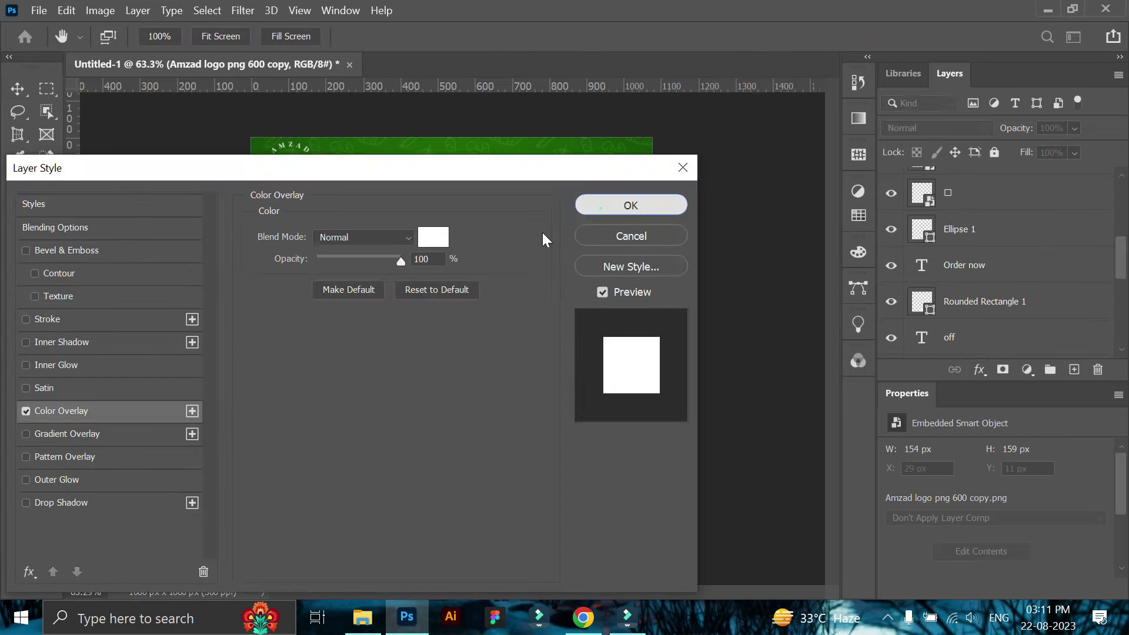
pyautogui.click(18, 88)
# - Nudge the logo into its final top-left position
pyautogui.scroll(3, 292, 282)
pyautogui.scroll(1, 292, 282)
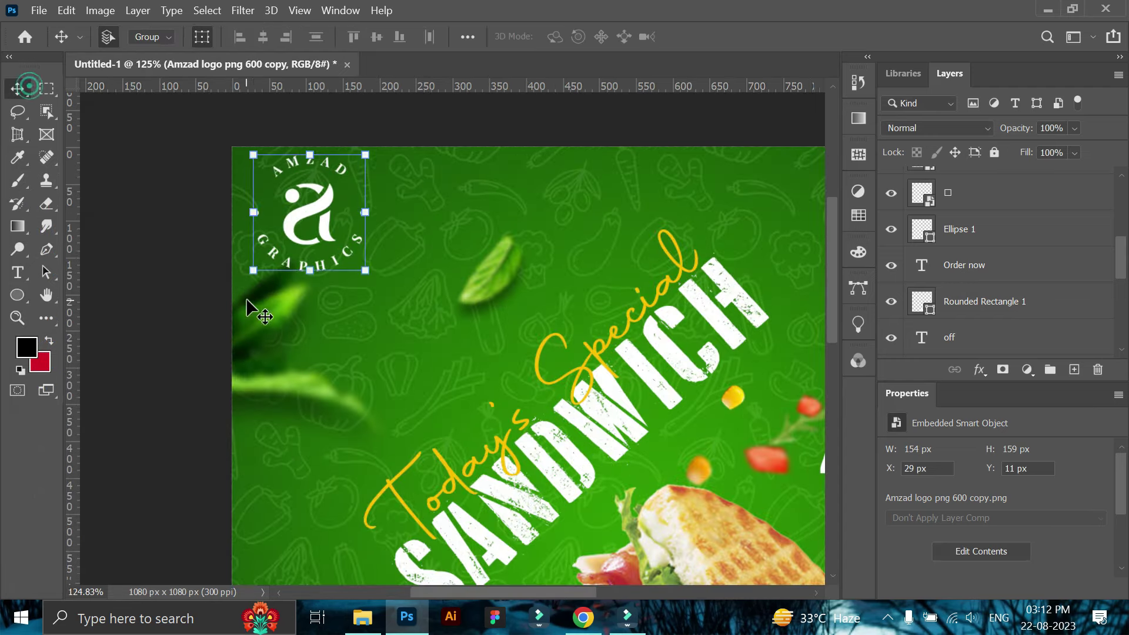
pyautogui.moveTo(247, 303); pyautogui.dragTo(249, 305)
pyautogui.moveTo(310, 224)
pyautogui.mouseDown()
pyautogui.moveTo(316, 237)
pyautogui.moveTo(341, 238)
pyautogui.mouseUp()
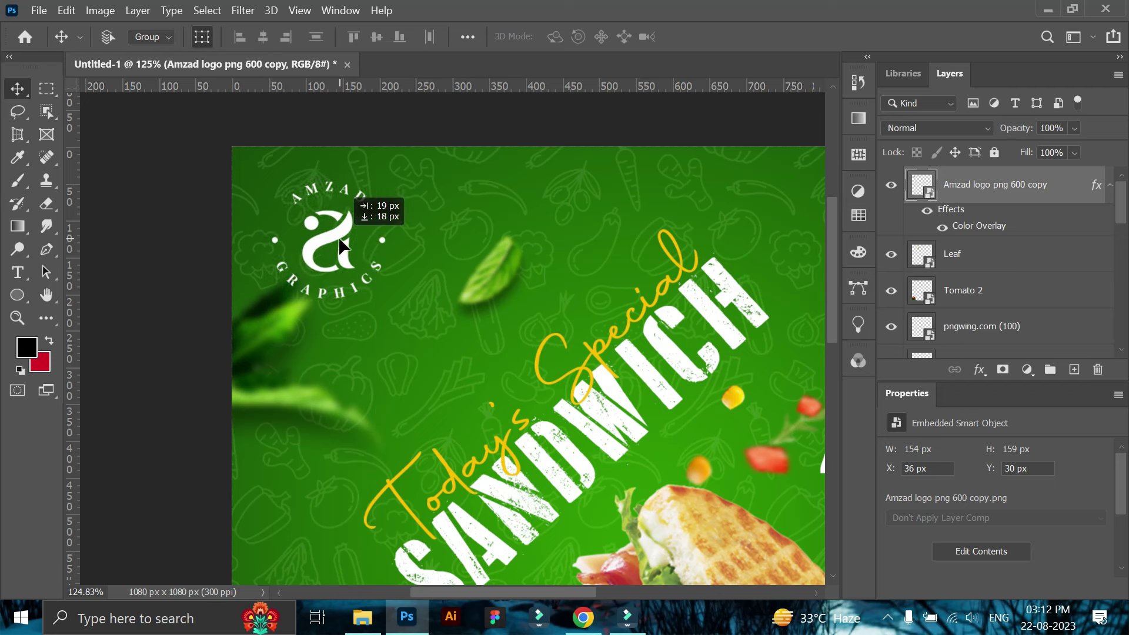
pyautogui.moveTo(334, 226); pyautogui.dragTo(339, 236)
pyautogui.click(171, 277)
pyautogui.press('z')
pyautogui.scroll(-1, 292, 387)
# - Fit the poster in view and nudge the leaf along the left edge into place
pyautogui.hotkey('ctrl', '0')
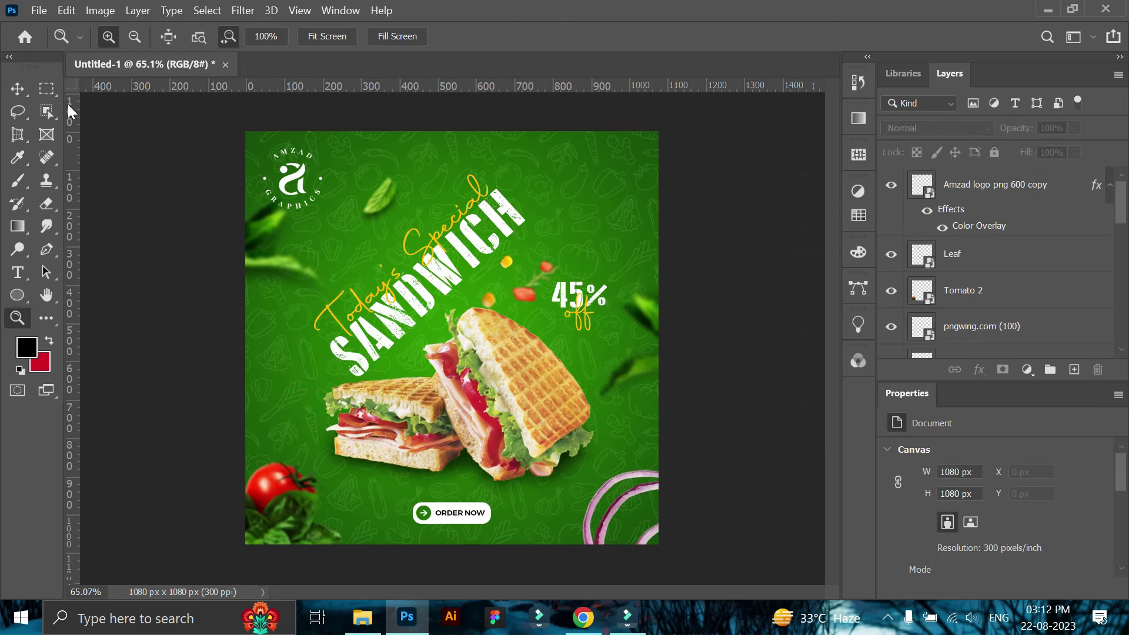
pyautogui.press('v')
pyautogui.moveTo(255, 241); pyautogui.dragTo(256, 248)
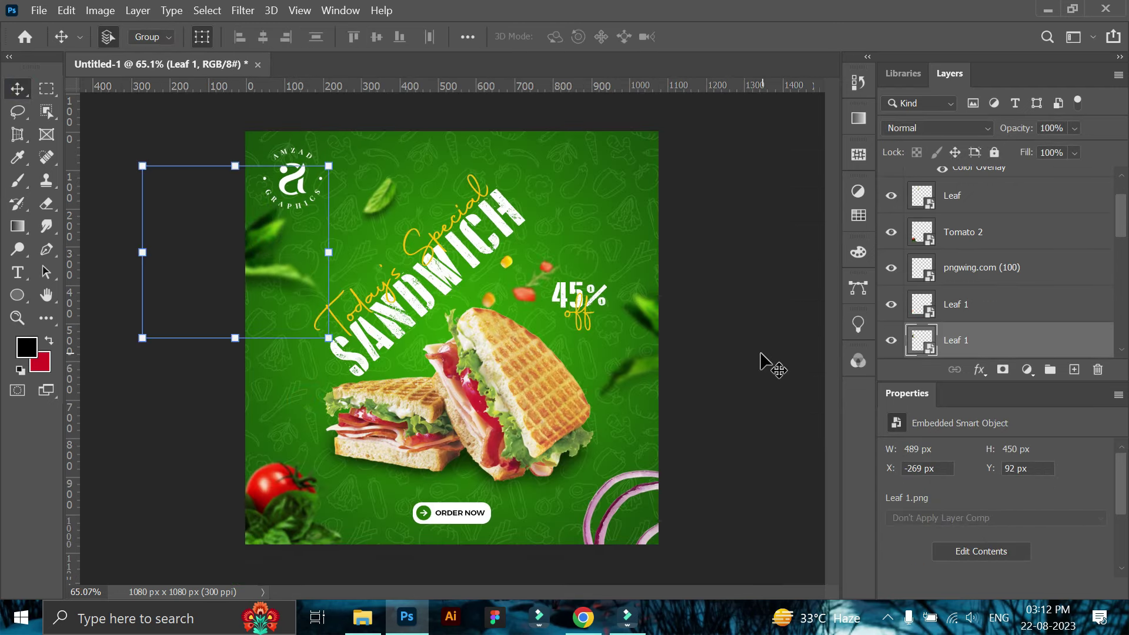
pyautogui.click(772, 371)
# - Add the Tomato slice image, scaled to about 23%, half-visible in the top-right corner
pyautogui.click(363, 617)
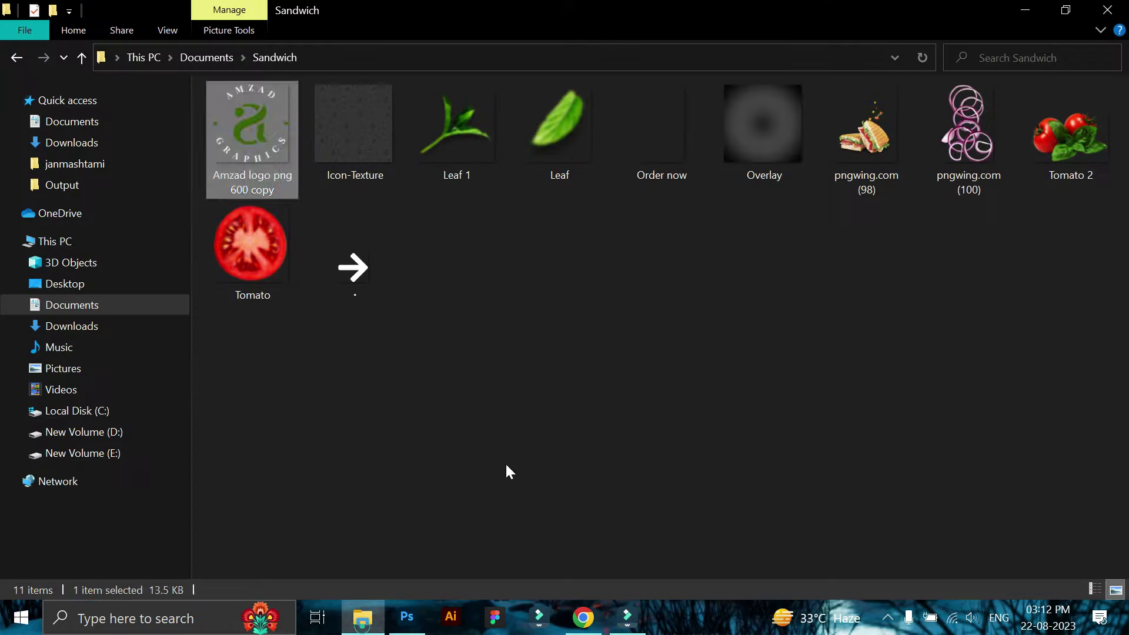
pyautogui.moveTo(251, 250); pyautogui.dragTo(645, 491)
pyautogui.moveTo(646, 543); pyautogui.dragTo(377, 252)
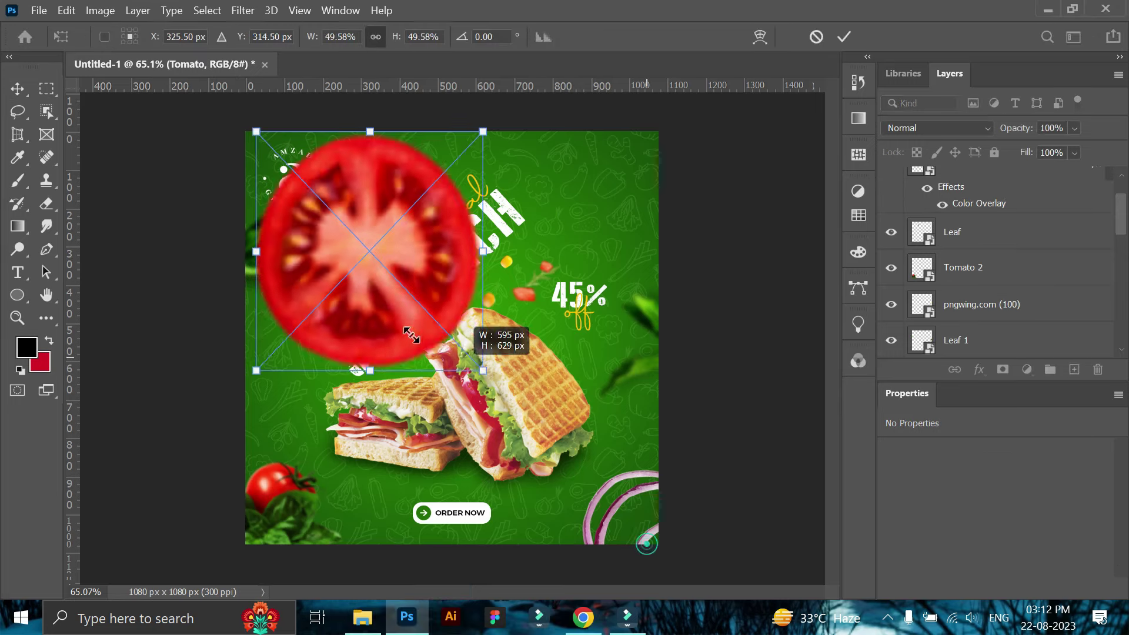
pyautogui.moveTo(315, 222)
pyautogui.mouseDown()
pyautogui.moveTo(635, 209)
pyautogui.moveTo(611, 213)
pyautogui.mouseUp()
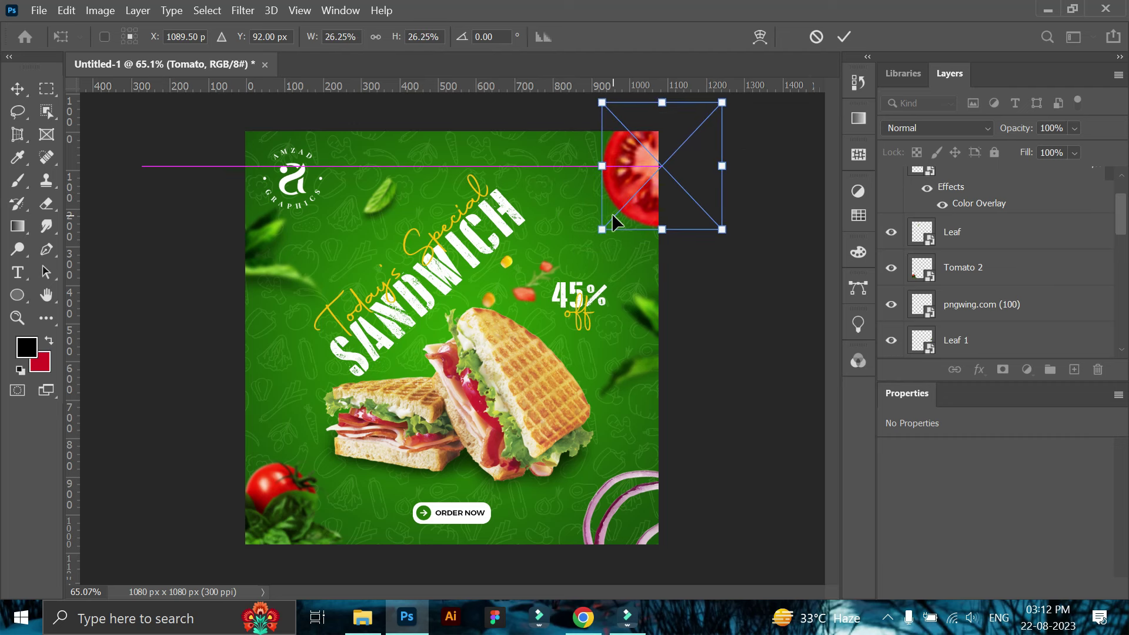
pyautogui.moveTo(661, 229)
pyautogui.mouseDown()
pyautogui.moveTo(672, 228)
pyautogui.moveTo(643, 220)
pyautogui.mouseUp()
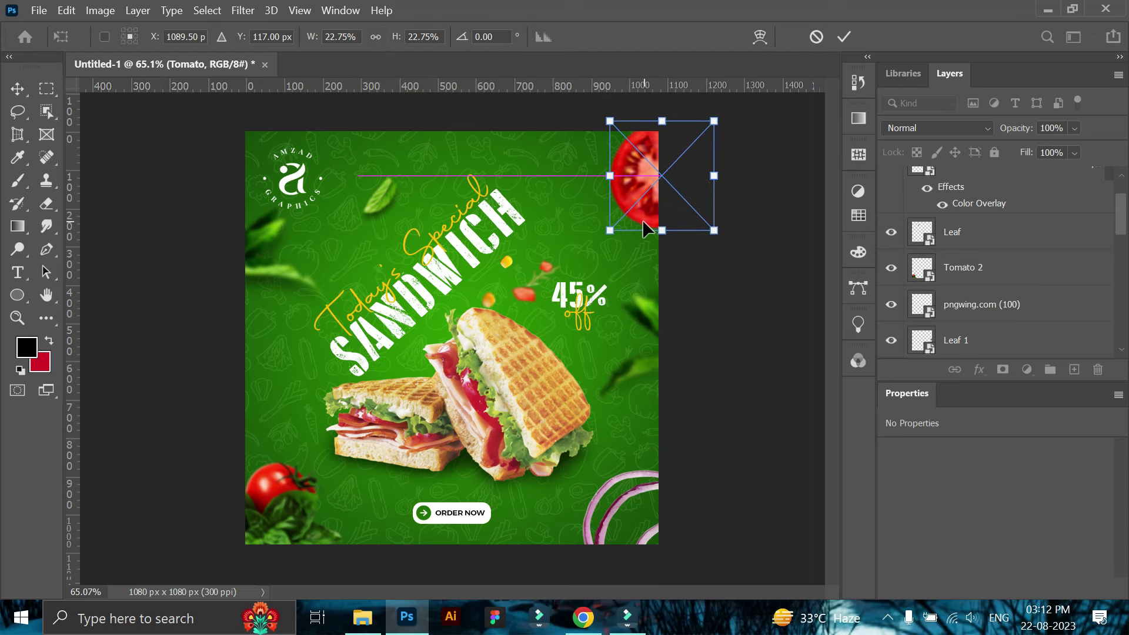
pyautogui.press('Return')
# - Nudge the sandwich up and right and shift the right-edge leaf slightly
pyautogui.click(809, 305)
pyautogui.click(652, 370)
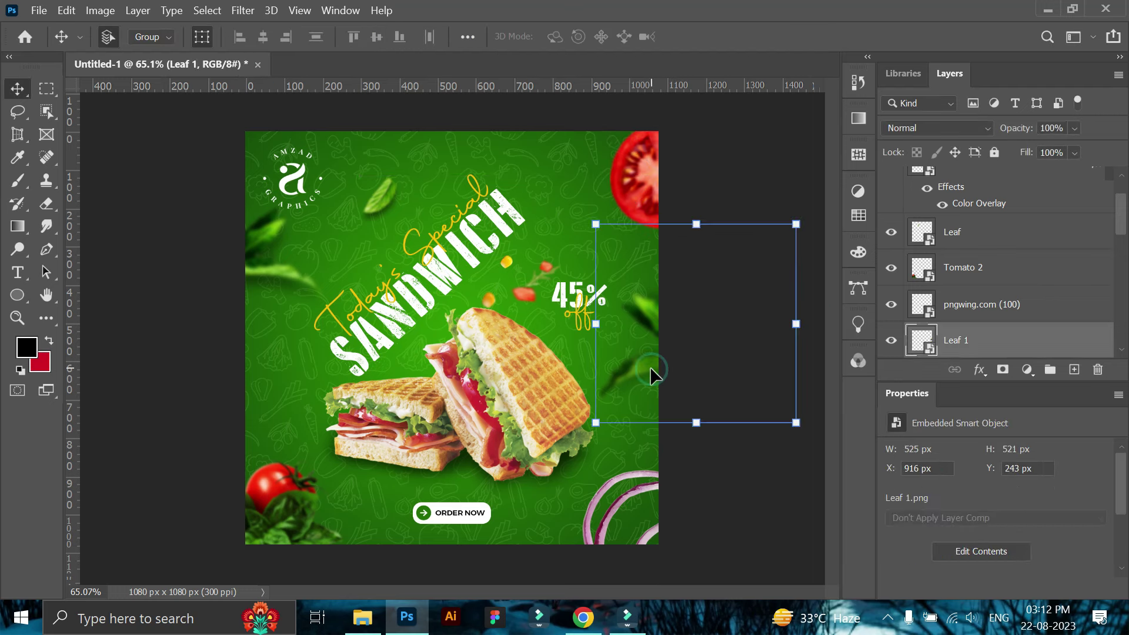
pyautogui.moveTo(519, 415); pyautogui.dragTo(522, 411)
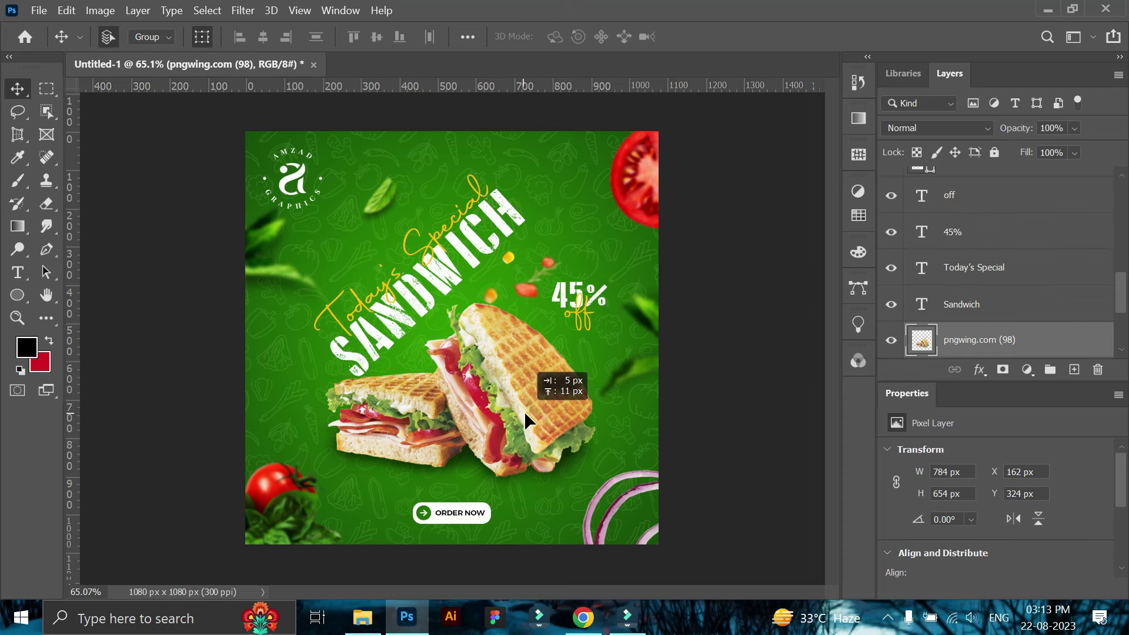
pyautogui.moveTo(647, 368); pyautogui.dragTo(639, 372)
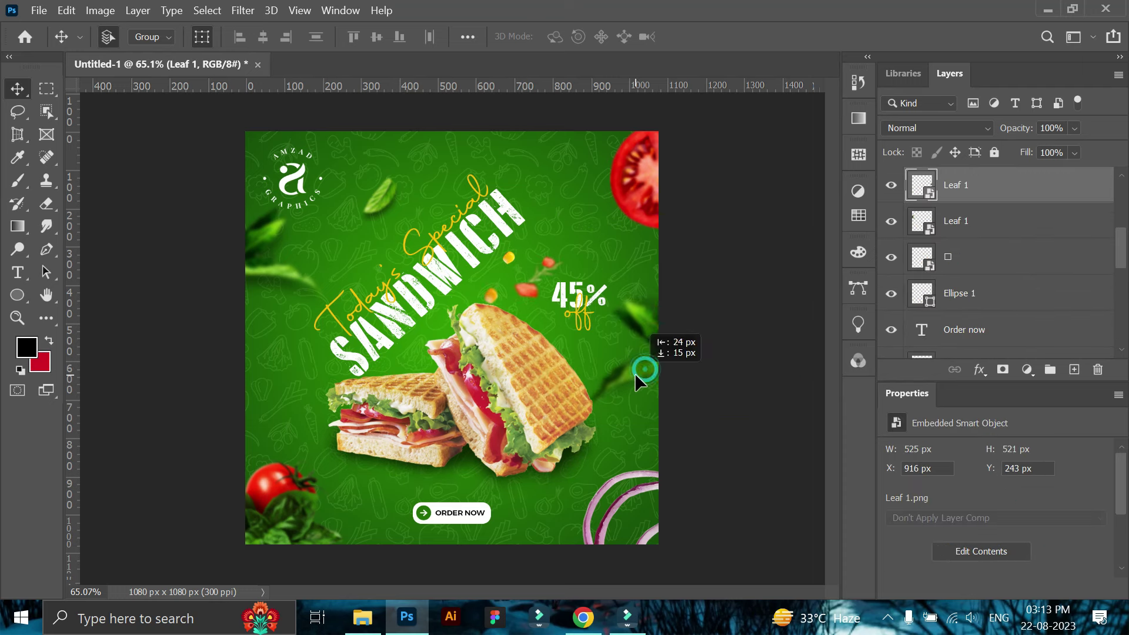
# - Place the Order now arrow above the ORDER NOW button with a white colour overlay
pyautogui.click(771, 504)
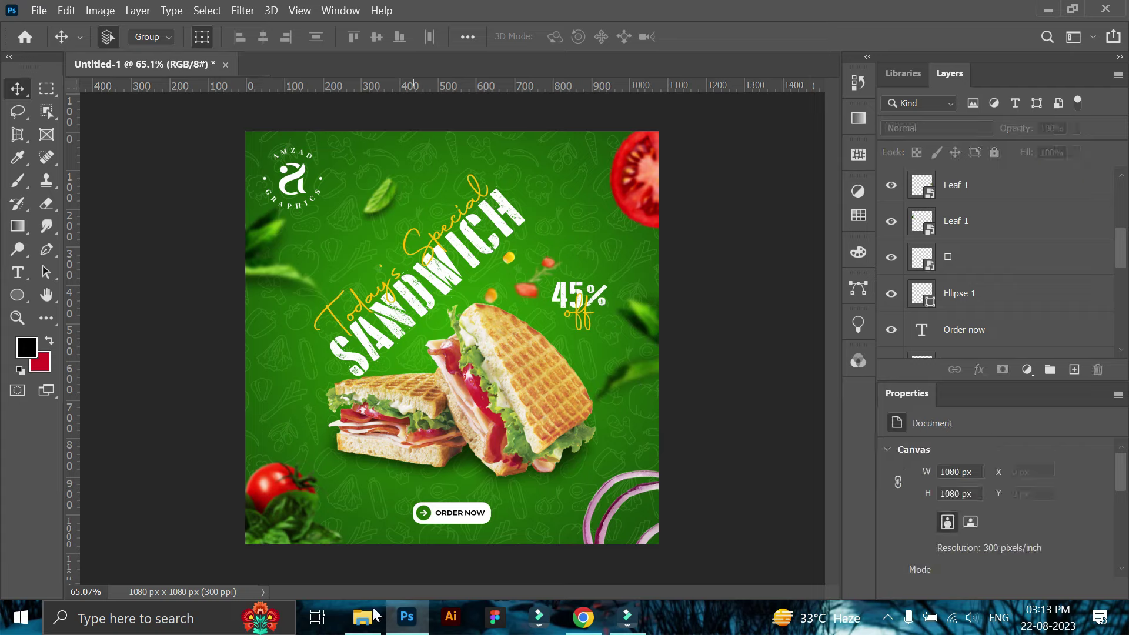
pyautogui.hotkey('alt', 'Tab')
pyautogui.moveTo(662, 124); pyautogui.dragTo(461, 522)
pyautogui.moveTo(574, 540)
pyautogui.mouseDown()
pyautogui.moveTo(402, 198)
pyautogui.moveTo(460, 494)
pyautogui.mouseUp()
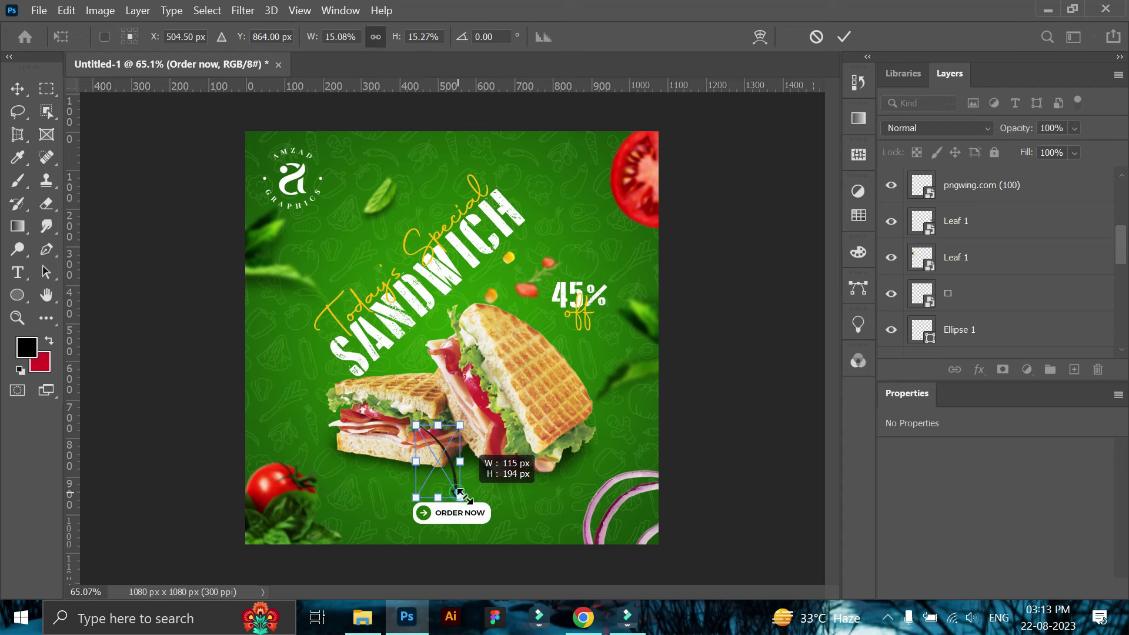
pyautogui.click(844, 36)
pyautogui.click(979, 369)
pyautogui.click(994, 504)
pyautogui.press('Return')
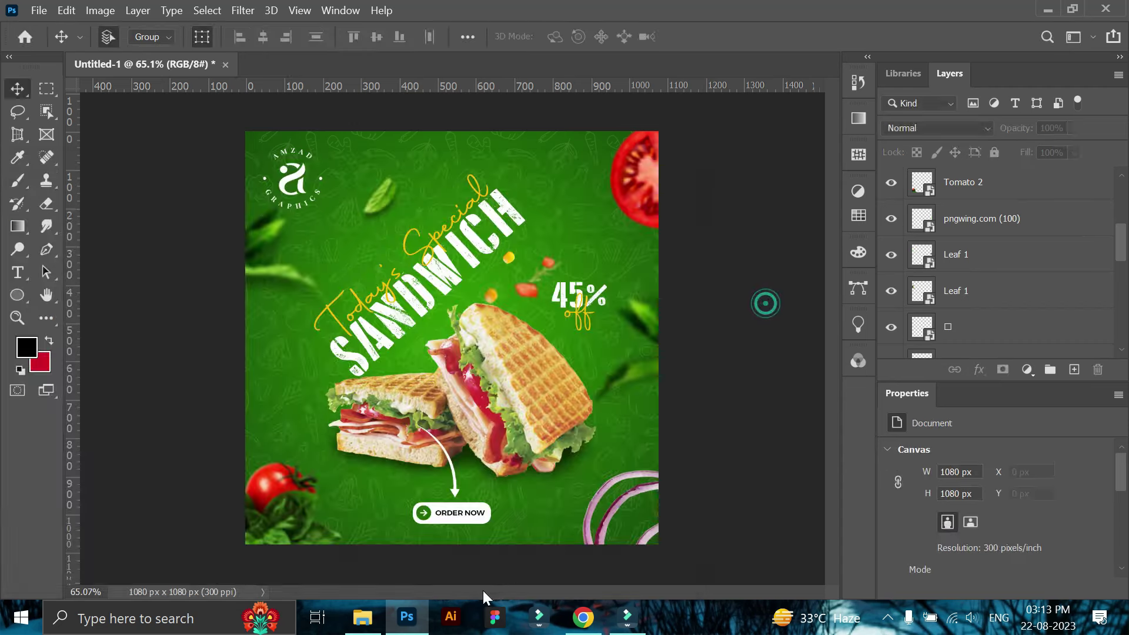
# - Resize the Order Now arrow with free transform
pyautogui.click(462, 497)
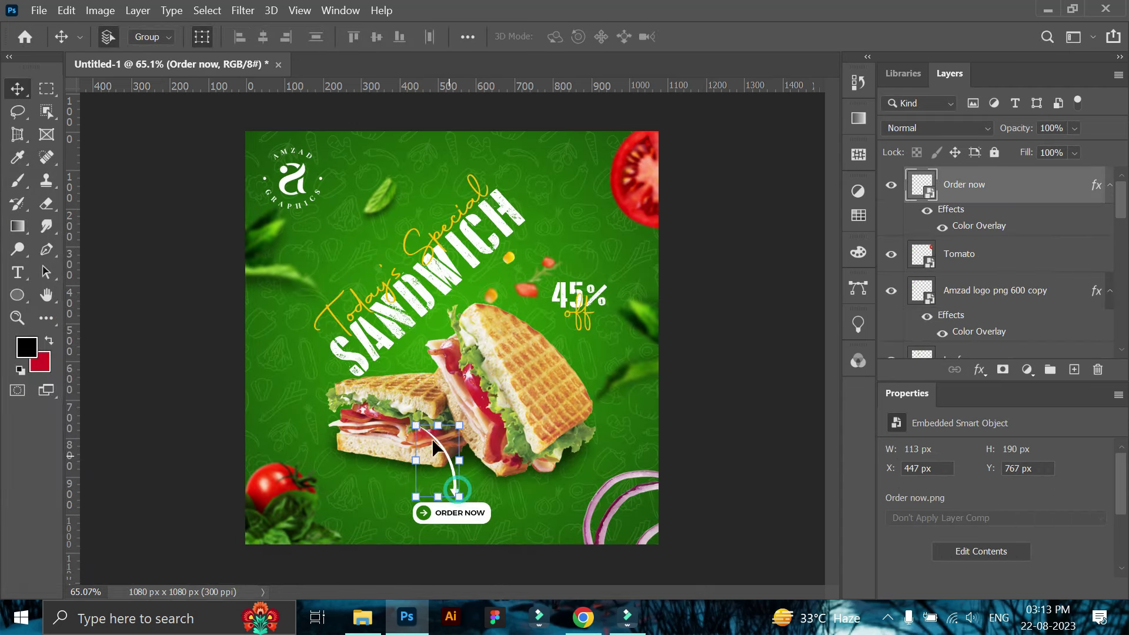
pyautogui.hotkey('ctrl', 't')
pyautogui.moveTo(488, 399); pyautogui.dragTo(452, 465)
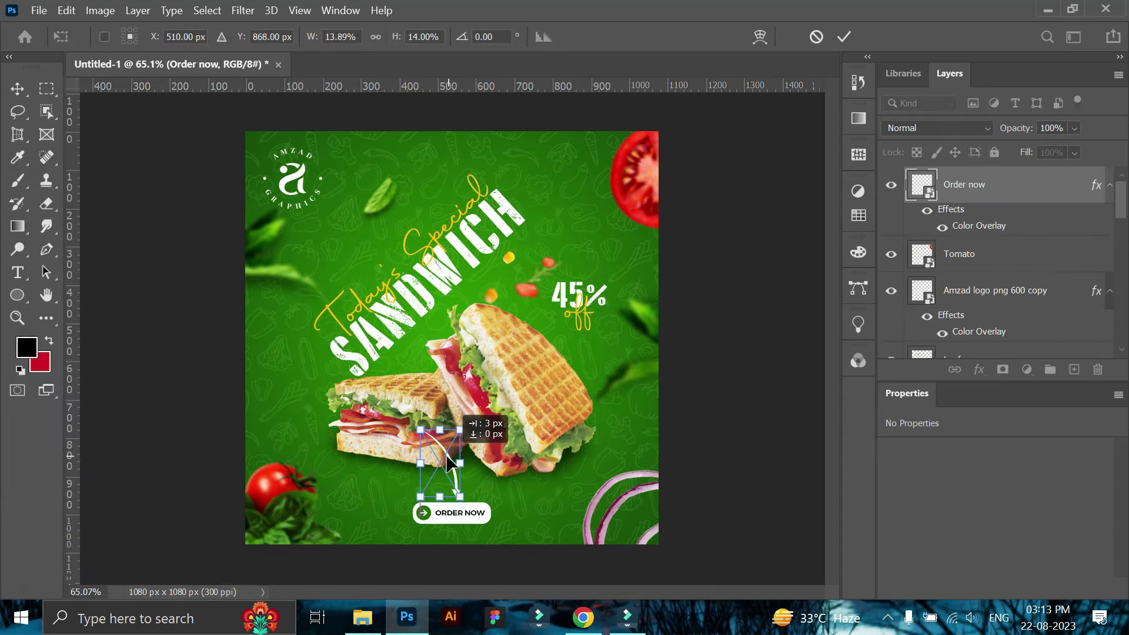
pyautogui.click(844, 36)
# - Place the Overlay.png texture image as a layer covering the whole poster
pyautogui.click(363, 617)
pyautogui.moveTo(784, 132)
pyautogui.mouseDown()
pyautogui.moveTo(406, 626)
pyautogui.moveTo(639, 308)
pyautogui.mouseUp()
pyautogui.click(844, 36)
pyautogui.click(947, 127)
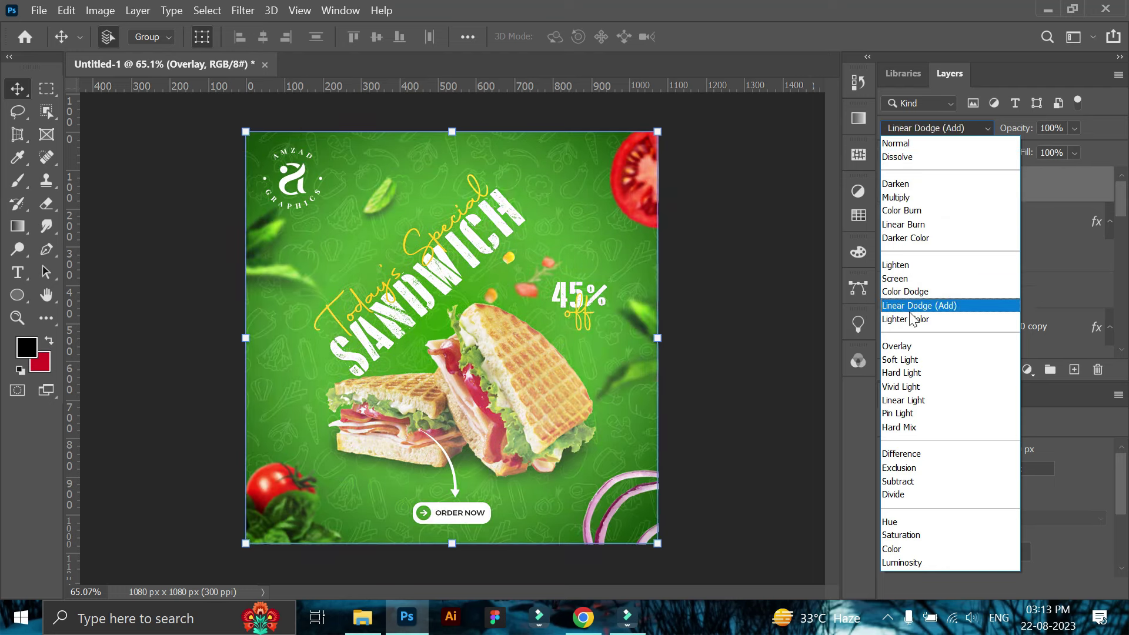
# - Blend the texture layer in Overlay mode and lower its opacity to about half
pyautogui.click(901, 347)
pyautogui.click(723, 355)
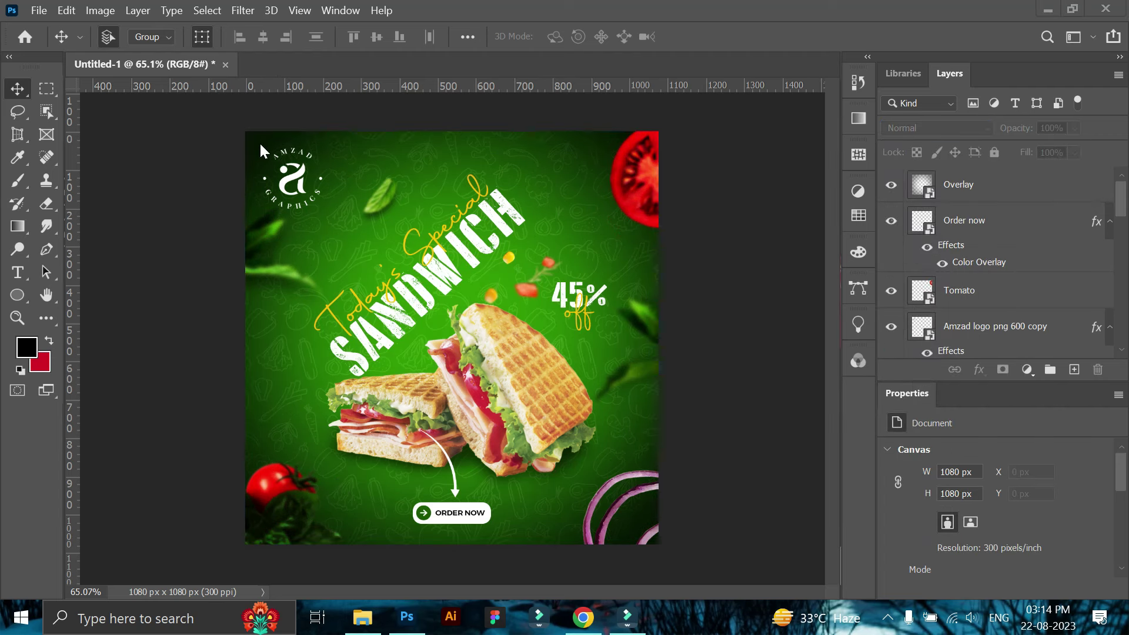
pyautogui.click(1030, 181)
pyautogui.moveTo(1066, 149); pyautogui.dragTo(1069, 152)
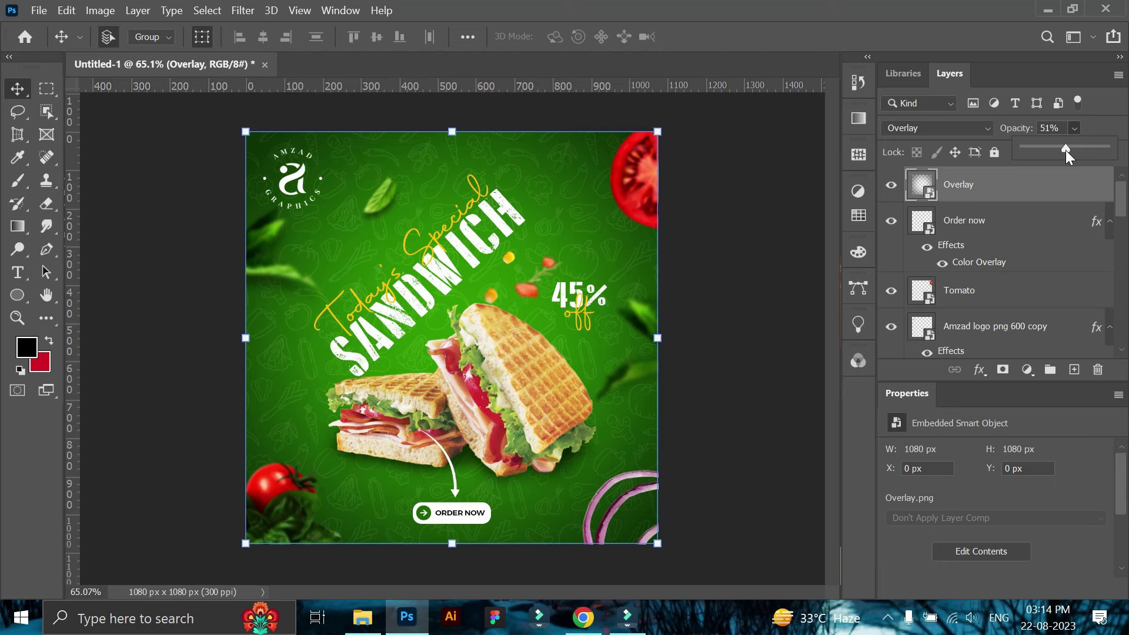
pyautogui.click(764, 276)
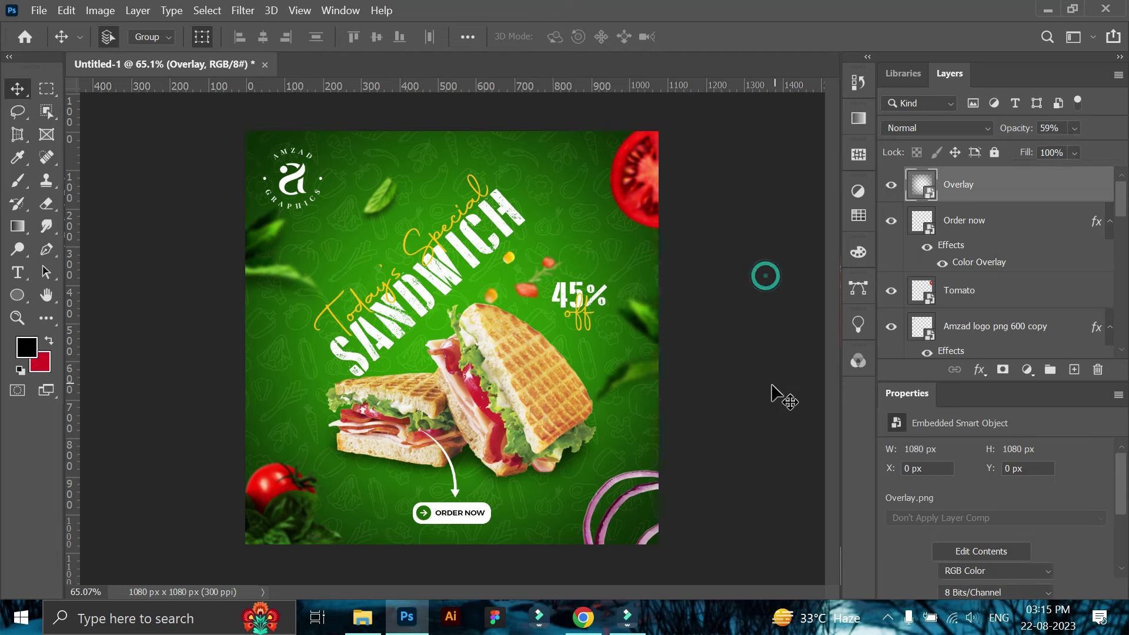
pyautogui.rightClick(743, 418)
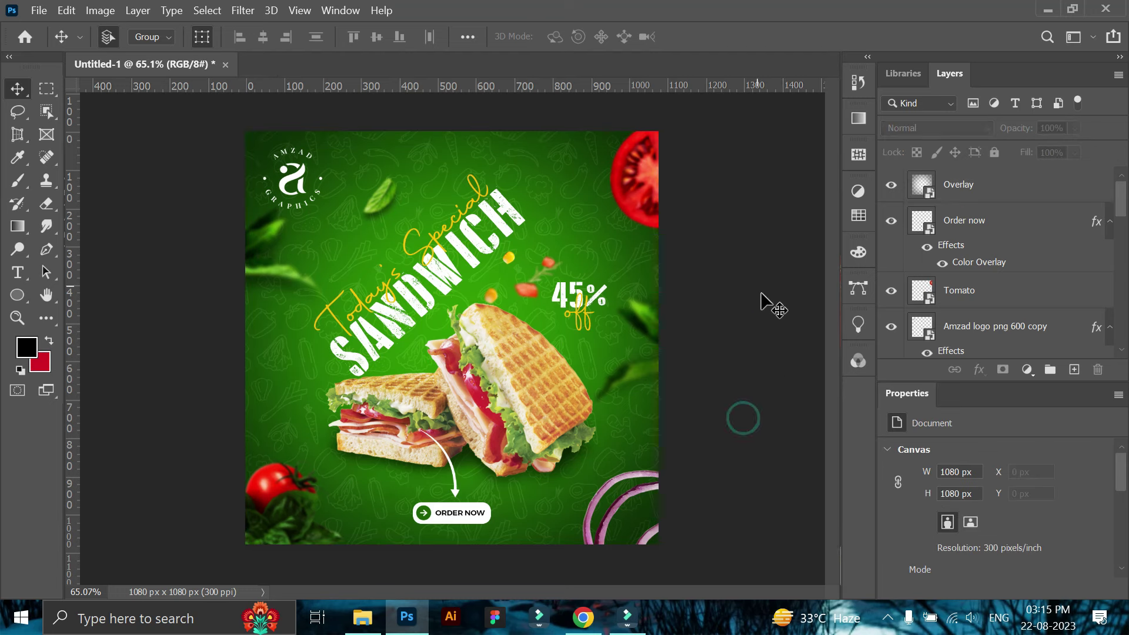
pyautogui.click(699, 287)
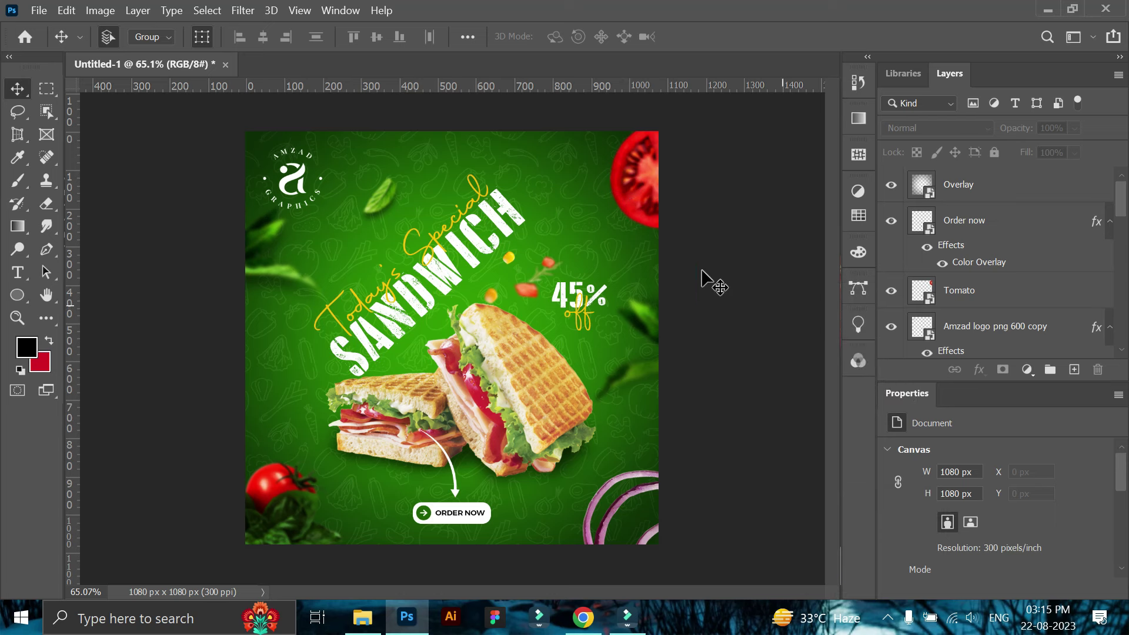
# - Fine-tune the Overlay layer's opacity to 58% and lock the layer
pyautogui.click(1037, 189)
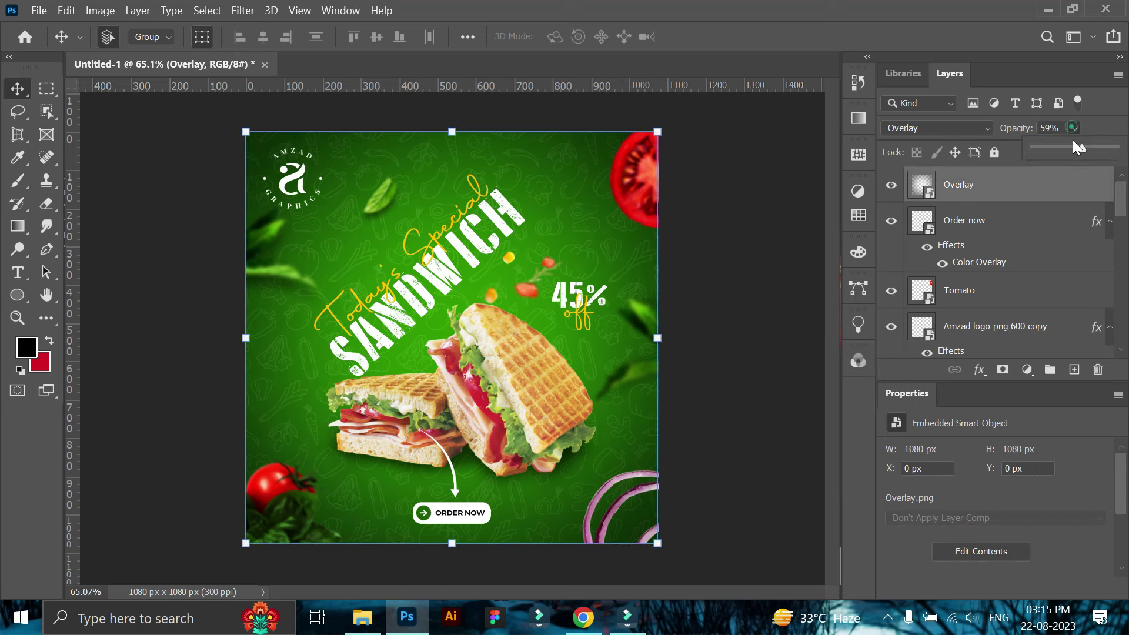
pyautogui.moveTo(1084, 147); pyautogui.dragTo(1082, 147)
pyautogui.click(782, 270)
pyautogui.click(451, 249)
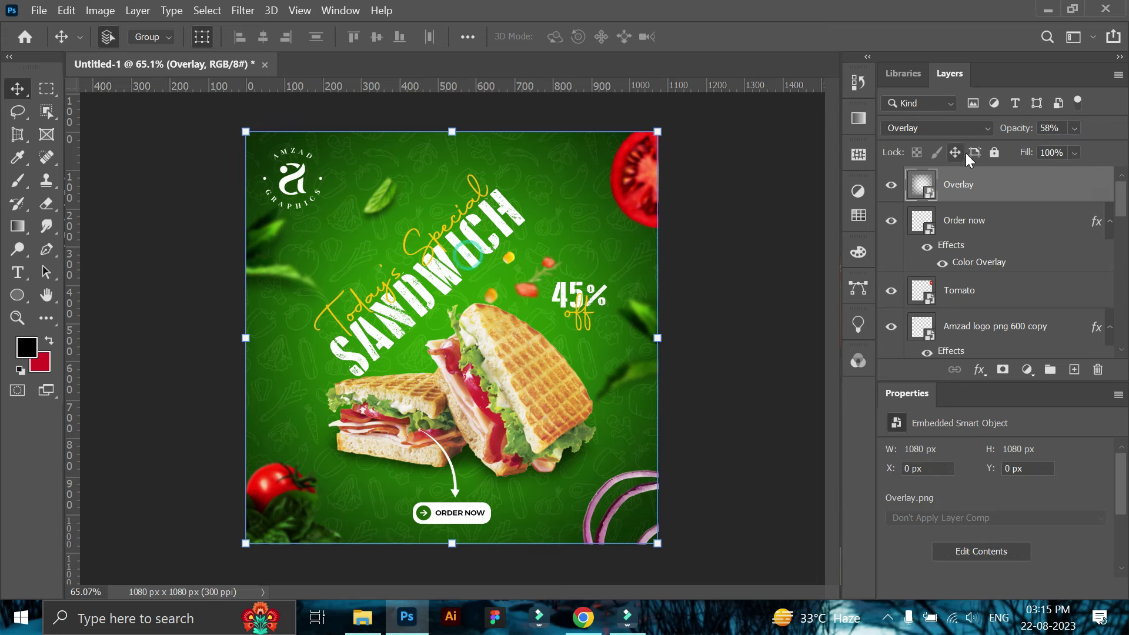
pyautogui.click(994, 152)
pyautogui.scroll(-3, 1007, 328)
pyautogui.scroll(-3, 1008, 328)
# - Move, tilt and slightly shrink the Today's Special and Sandwich title layers
pyautogui.scroll(-3, 941, 282)
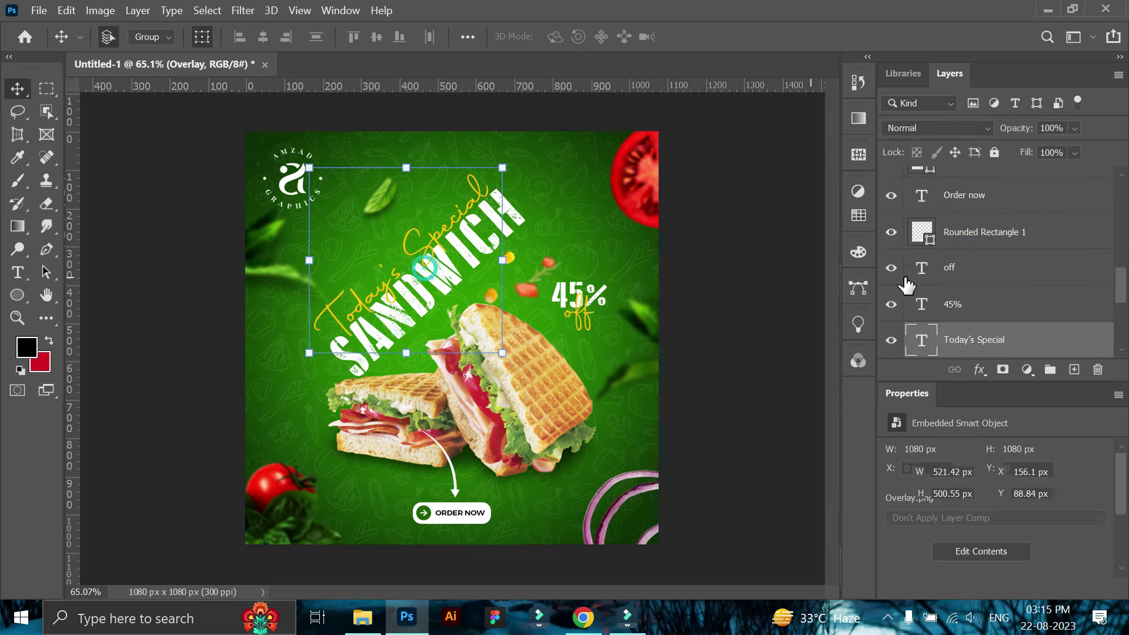
pyautogui.click(970, 336)
pyautogui.scroll(-1, 972, 334)
pyautogui.moveTo(463, 252); pyautogui.dragTo(468, 248)
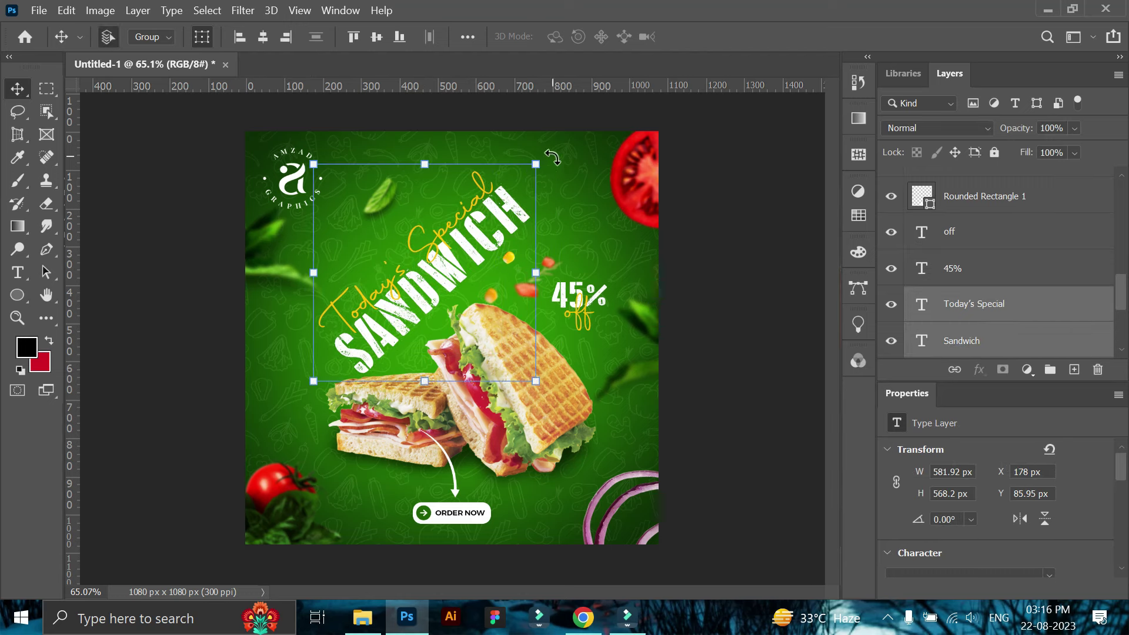
pyautogui.hotkey('ctrl', 't')
pyautogui.moveTo(588, 135); pyautogui.dragTo(479, 218)
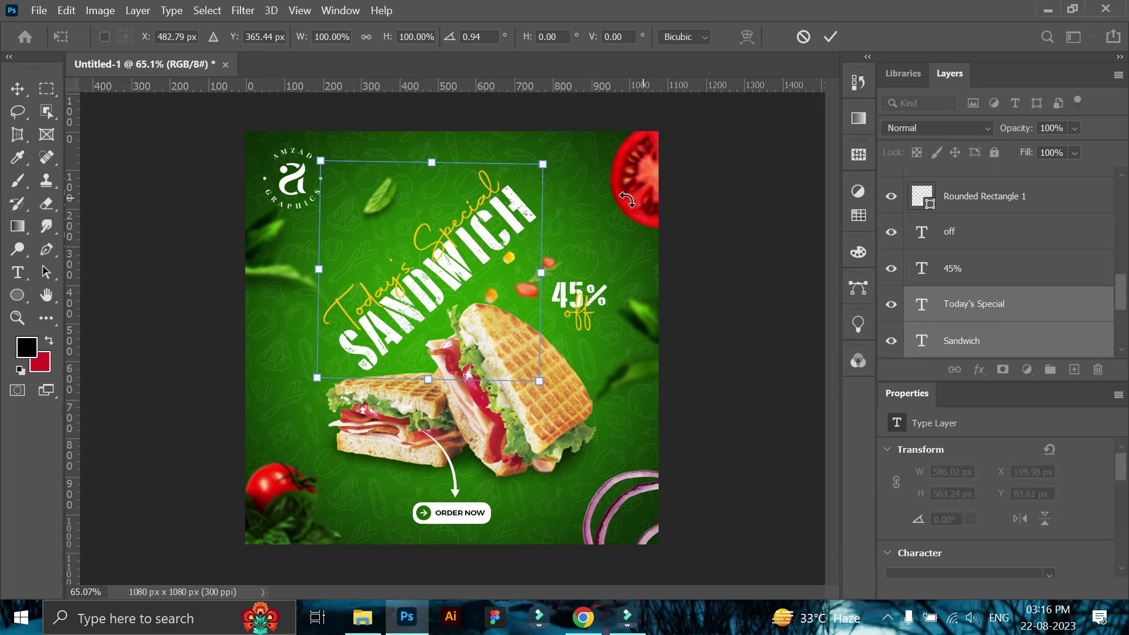
pyautogui.moveTo(543, 164); pyautogui.dragTo(527, 173)
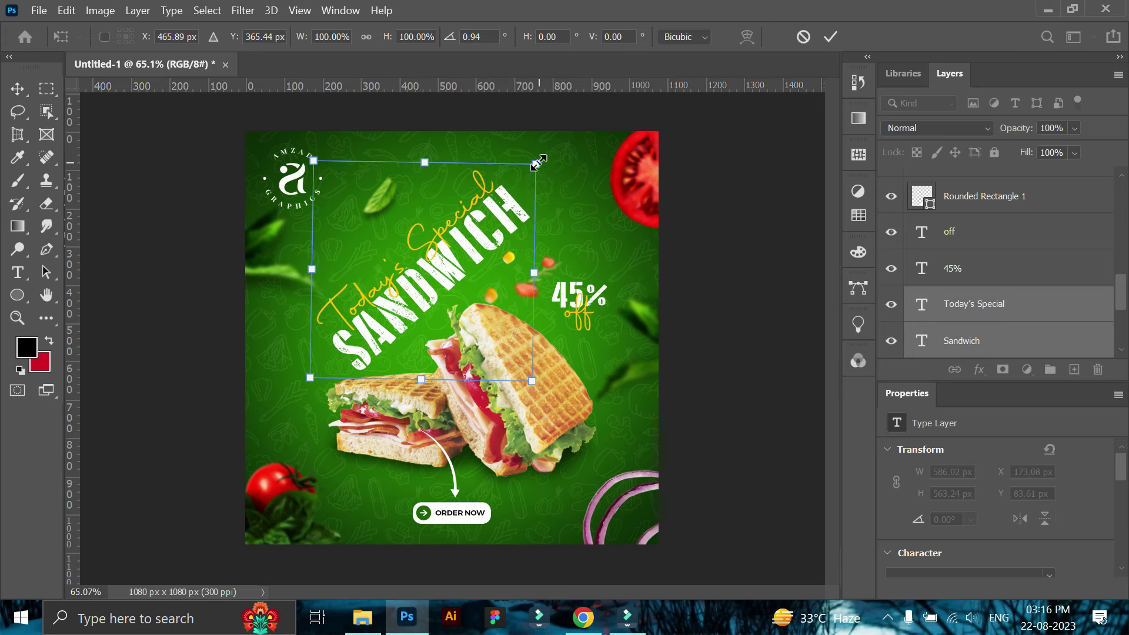
pyautogui.moveTo(507, 235); pyautogui.dragTo(513, 235)
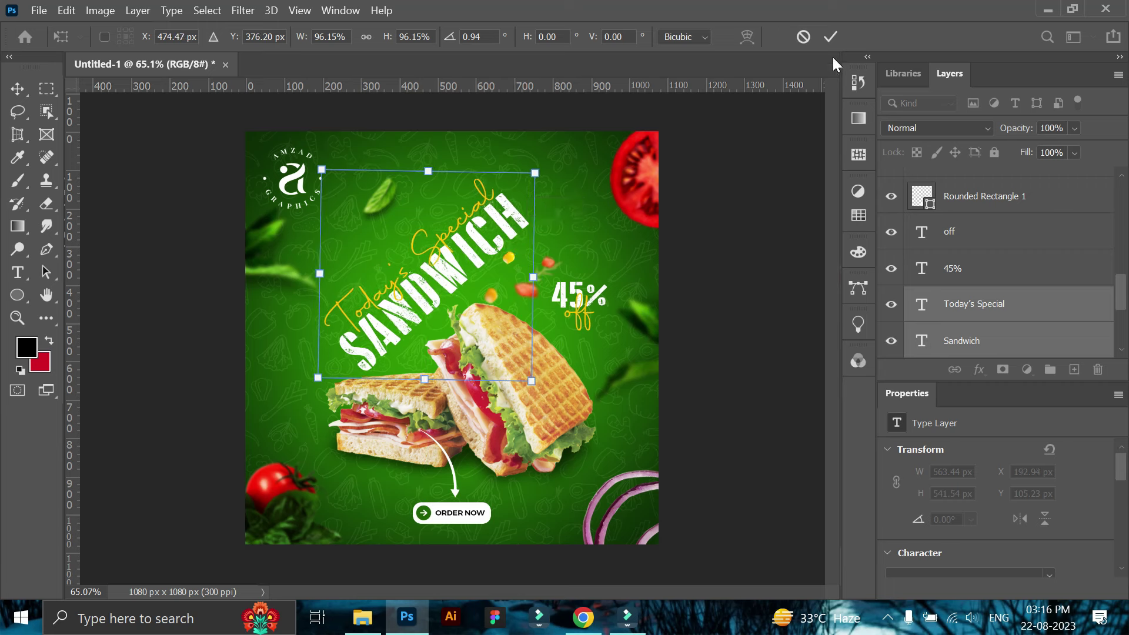
pyautogui.click(830, 37)
# - Reselect both title layers, enlarge the title slightly and nudge it into place
pyautogui.click(786, 294)
pyautogui.click(528, 229)
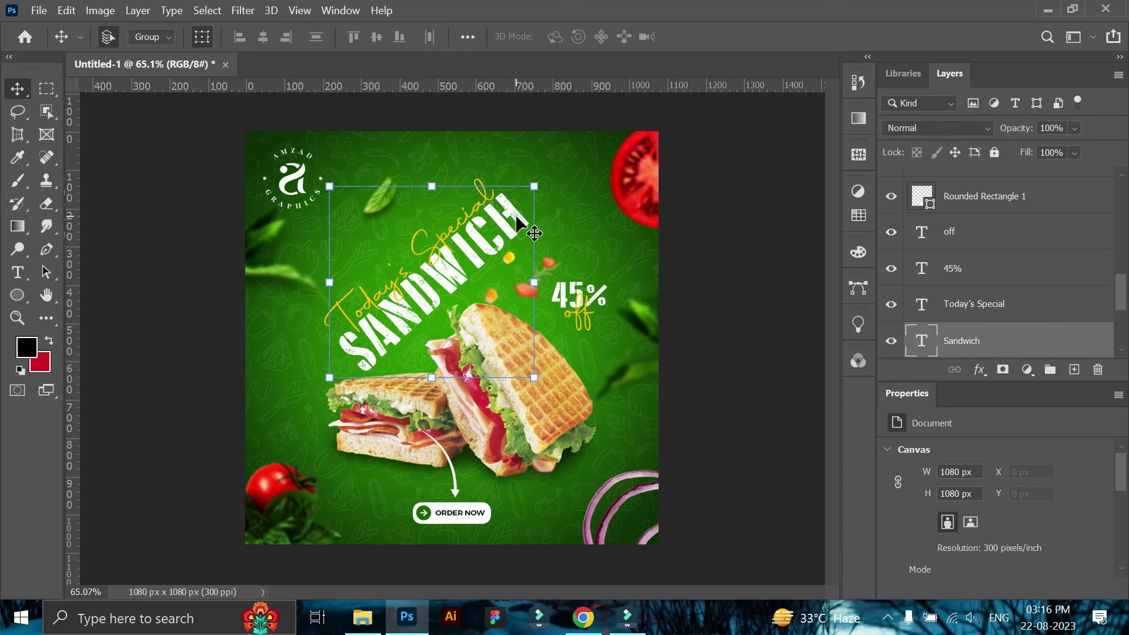
pyautogui.keyDown('ctrl'); pyautogui.click(980, 315); pyautogui.keyUp('ctrl')
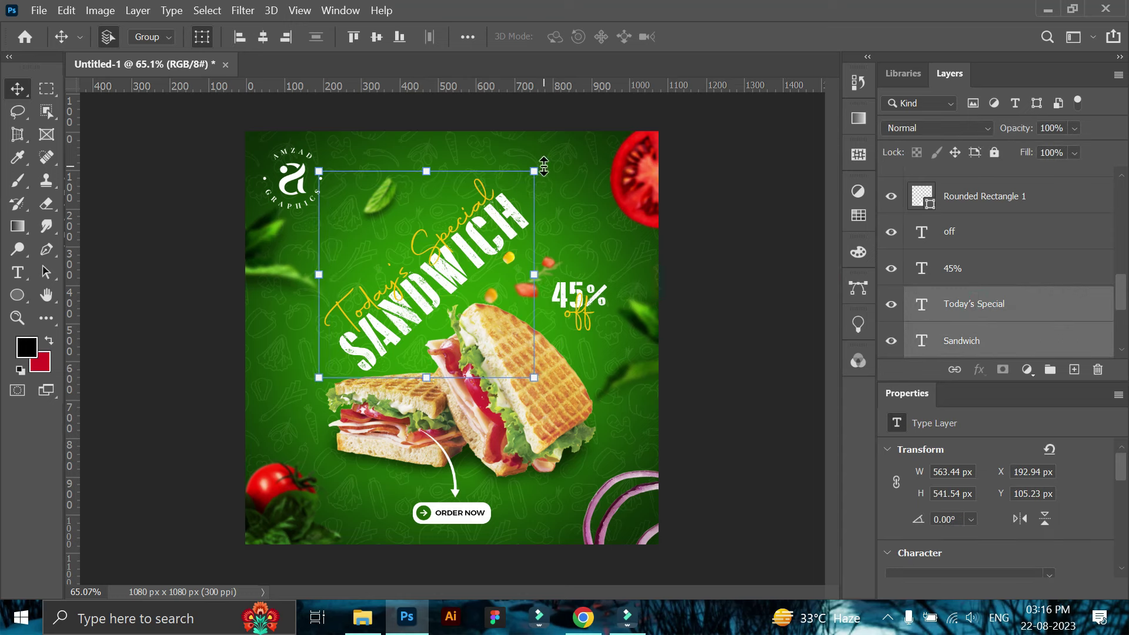
pyautogui.moveTo(543, 167); pyautogui.dragTo(553, 153)
pyautogui.moveTo(510, 204); pyautogui.dragTo(506, 197)
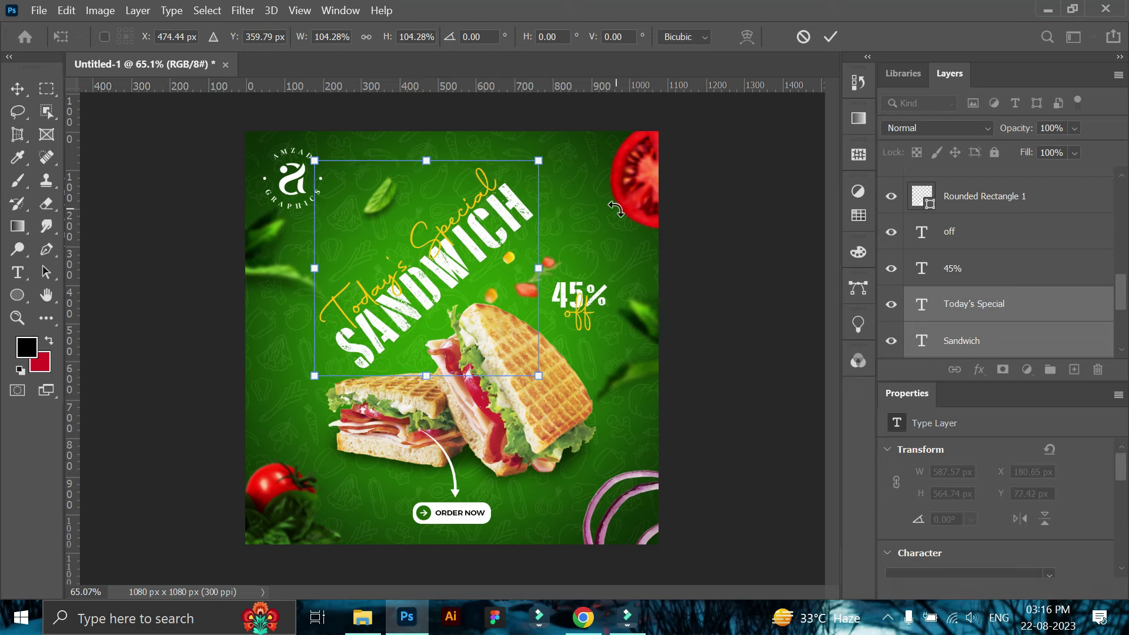
pyautogui.click(831, 36)
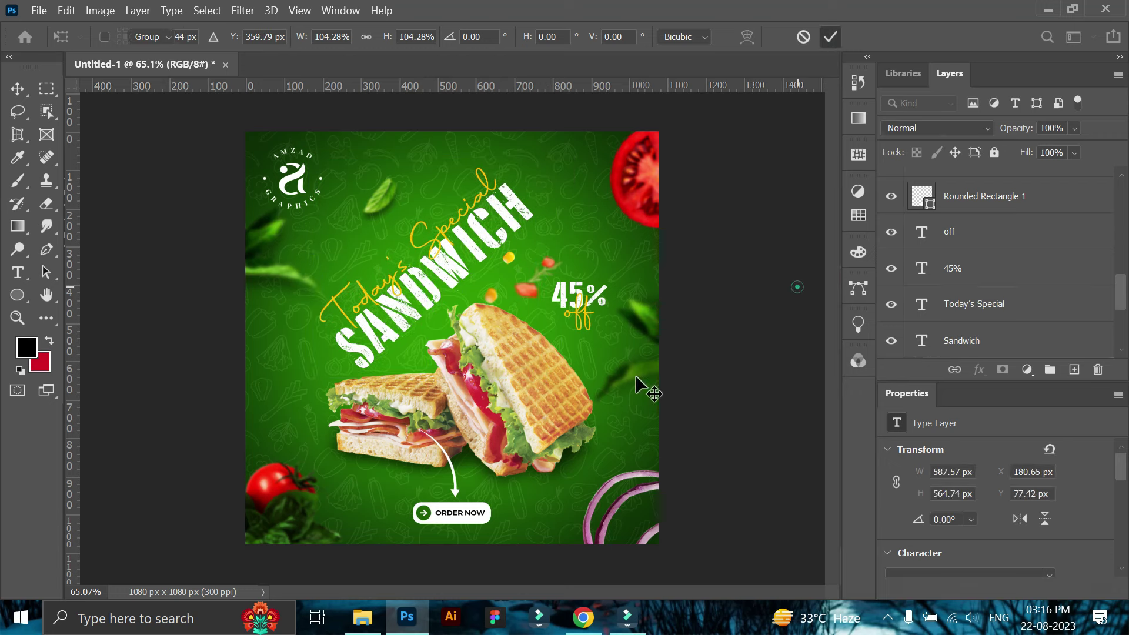
# - Enlarge the sandwich photo slightly, to about 102%
pyautogui.hotkey('ctrl', 't')
pyautogui.moveTo(315, 252); pyautogui.dragTo(301, 250)
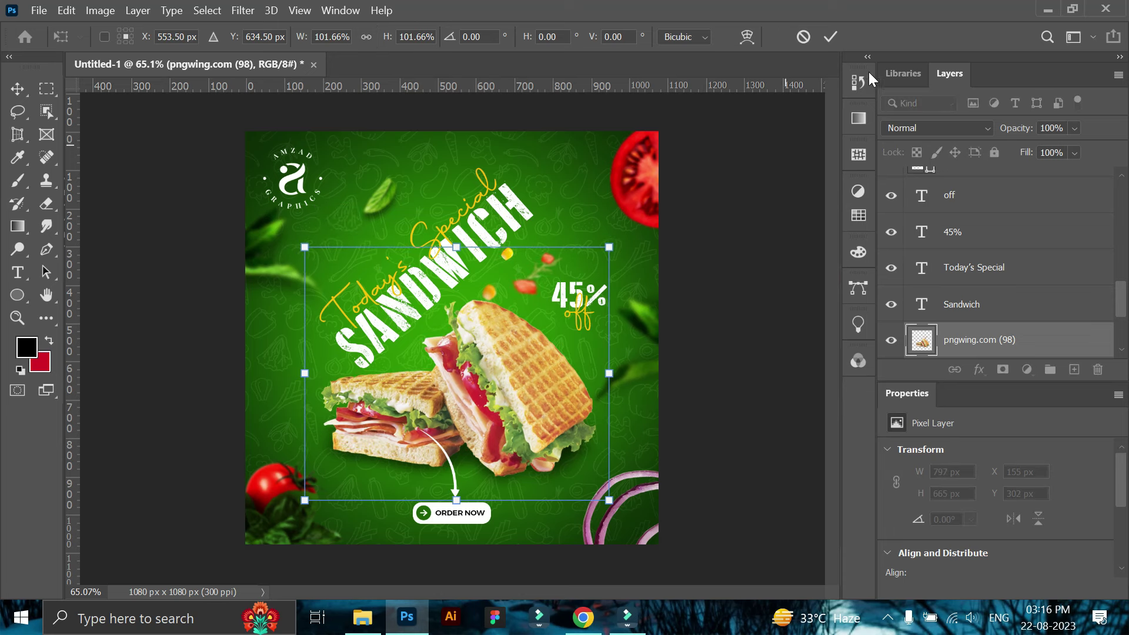
pyautogui.click(820, 298)
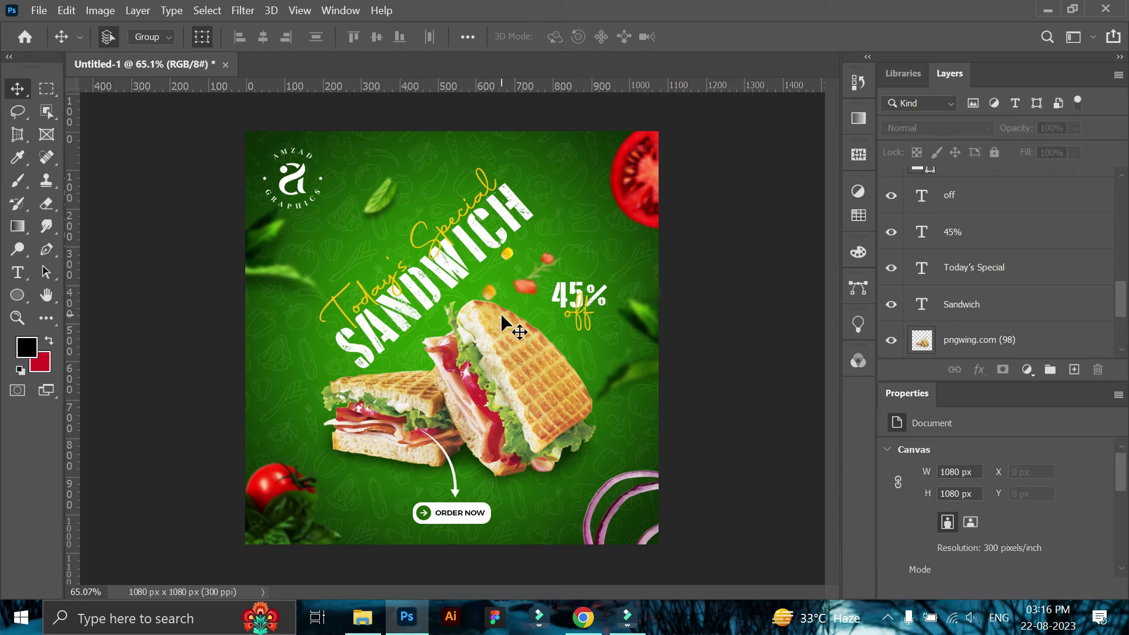
# - Shrink the brand logo at the top-left slightly
pyautogui.click(292, 176)
pyautogui.hotkey('ctrl', 't')
pyautogui.moveTo(324, 210); pyautogui.dragTo(319, 205)
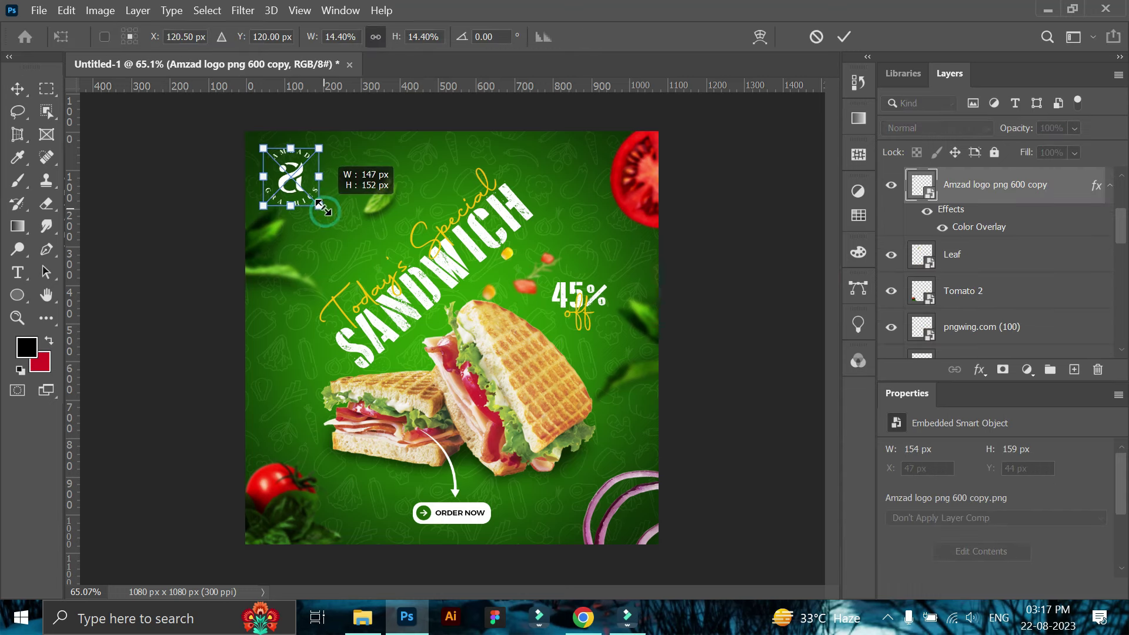
pyautogui.click(794, 219)
pyautogui.click(795, 221)
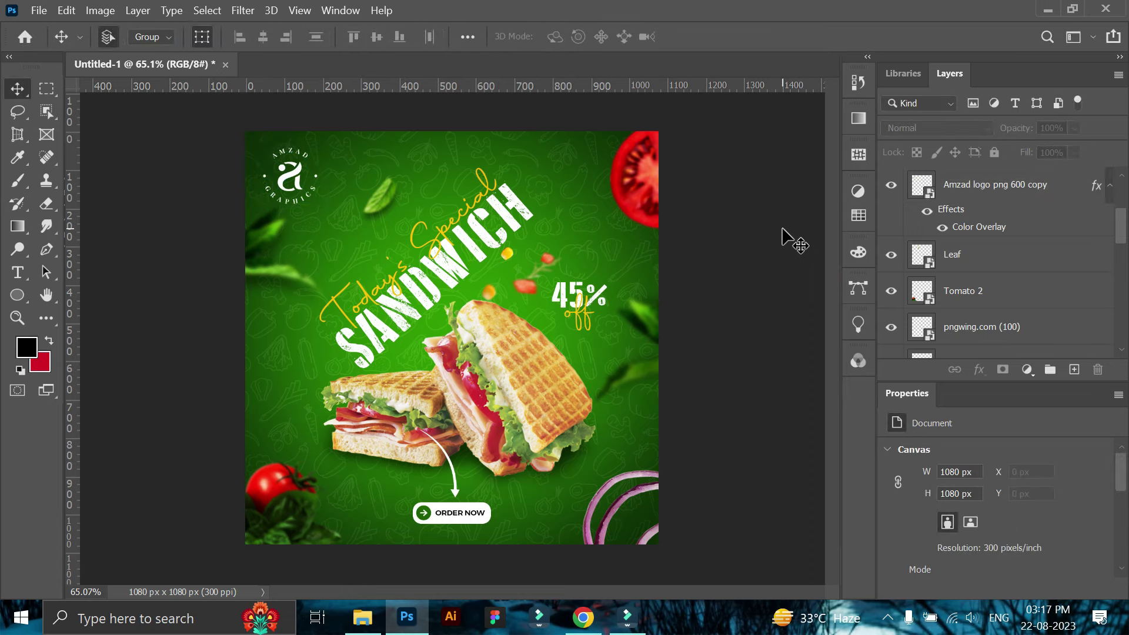
# - Save the poster to Downloads as a Sandwich social media post JPEG at Quality 12
pyautogui.hotkey('ctrl', 'shift', 's')
pyautogui.click(870, 363)
pyautogui.click(834, 329)
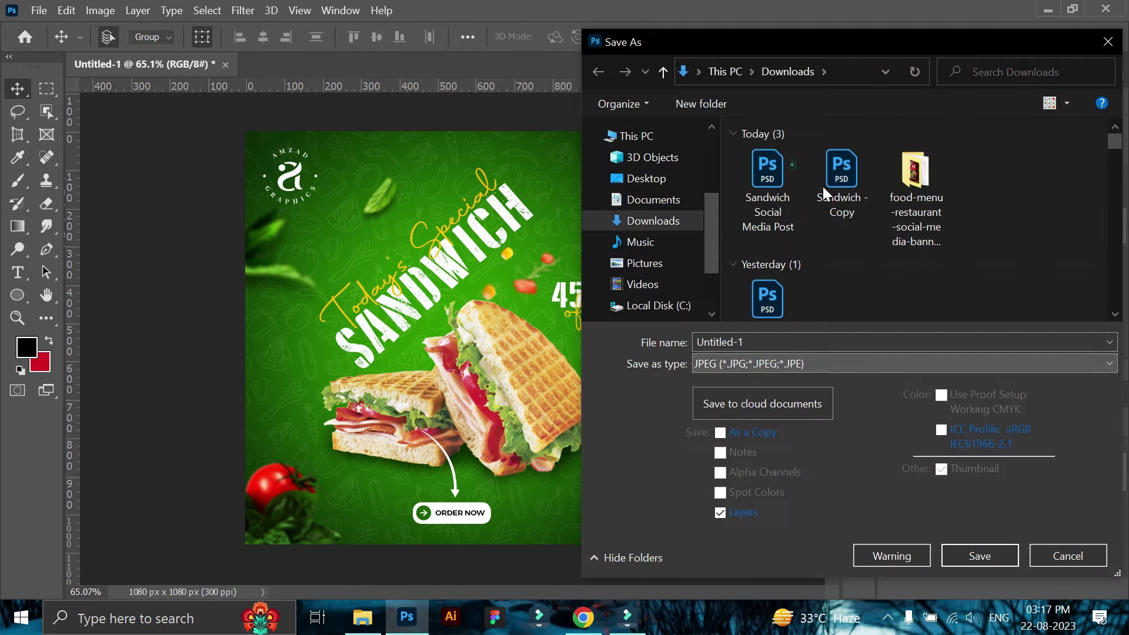
pyautogui.write('San')
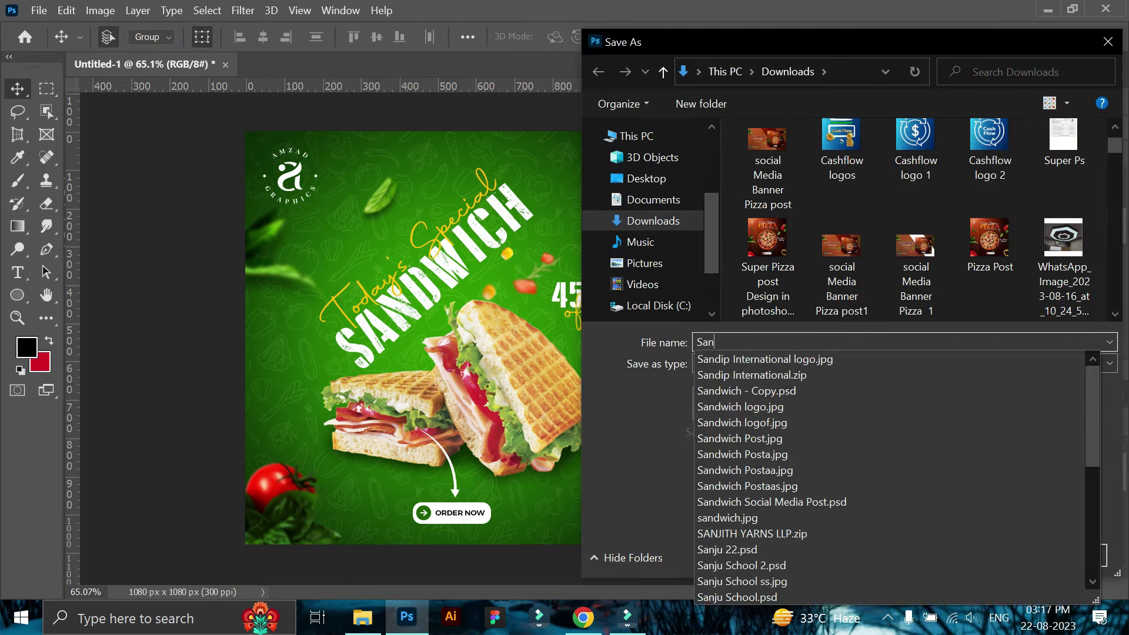
pyautogui.write('dwich Socai')
pyautogui.press('BackSpace')
pyautogui.press('BackSpace')
pyautogui.write('ial media pos')
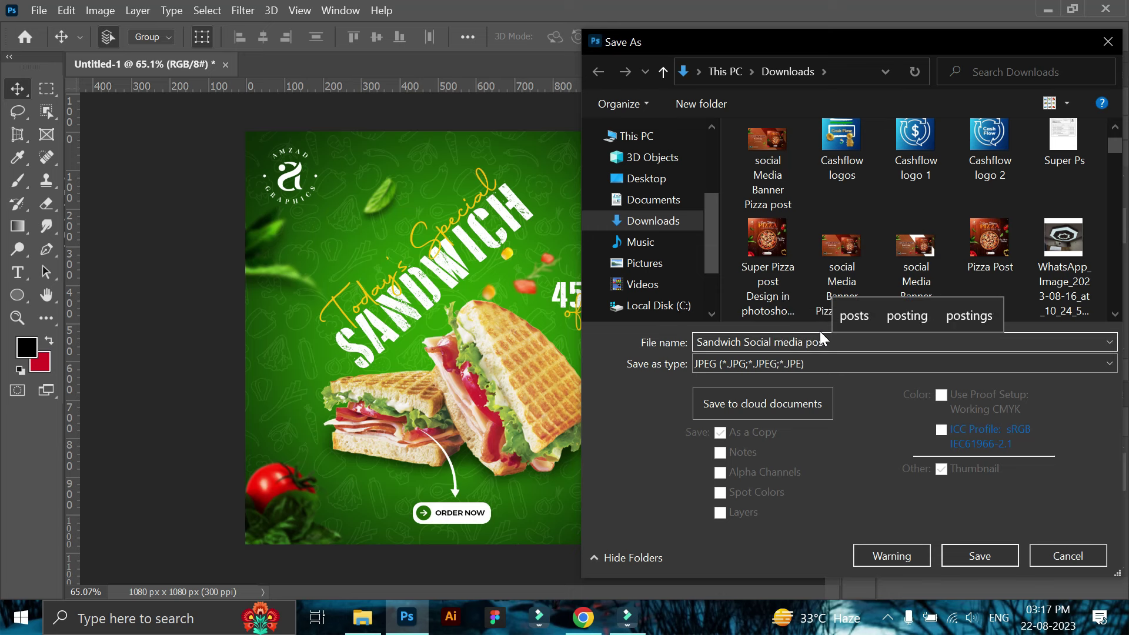
pyautogui.press('Return')
pyautogui.click(667, 165)
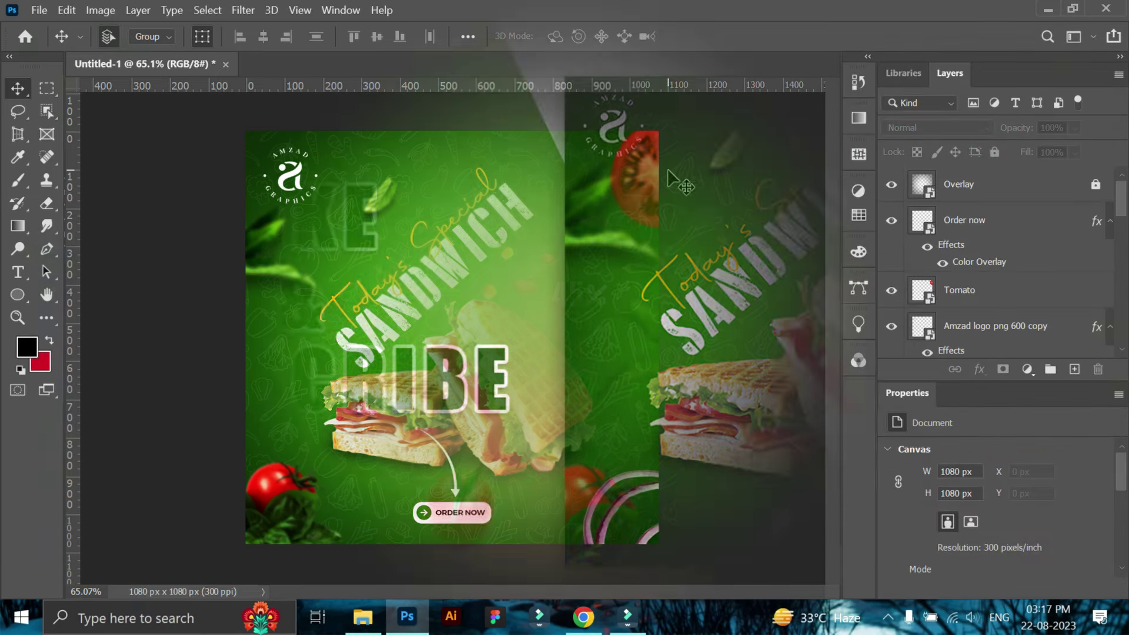